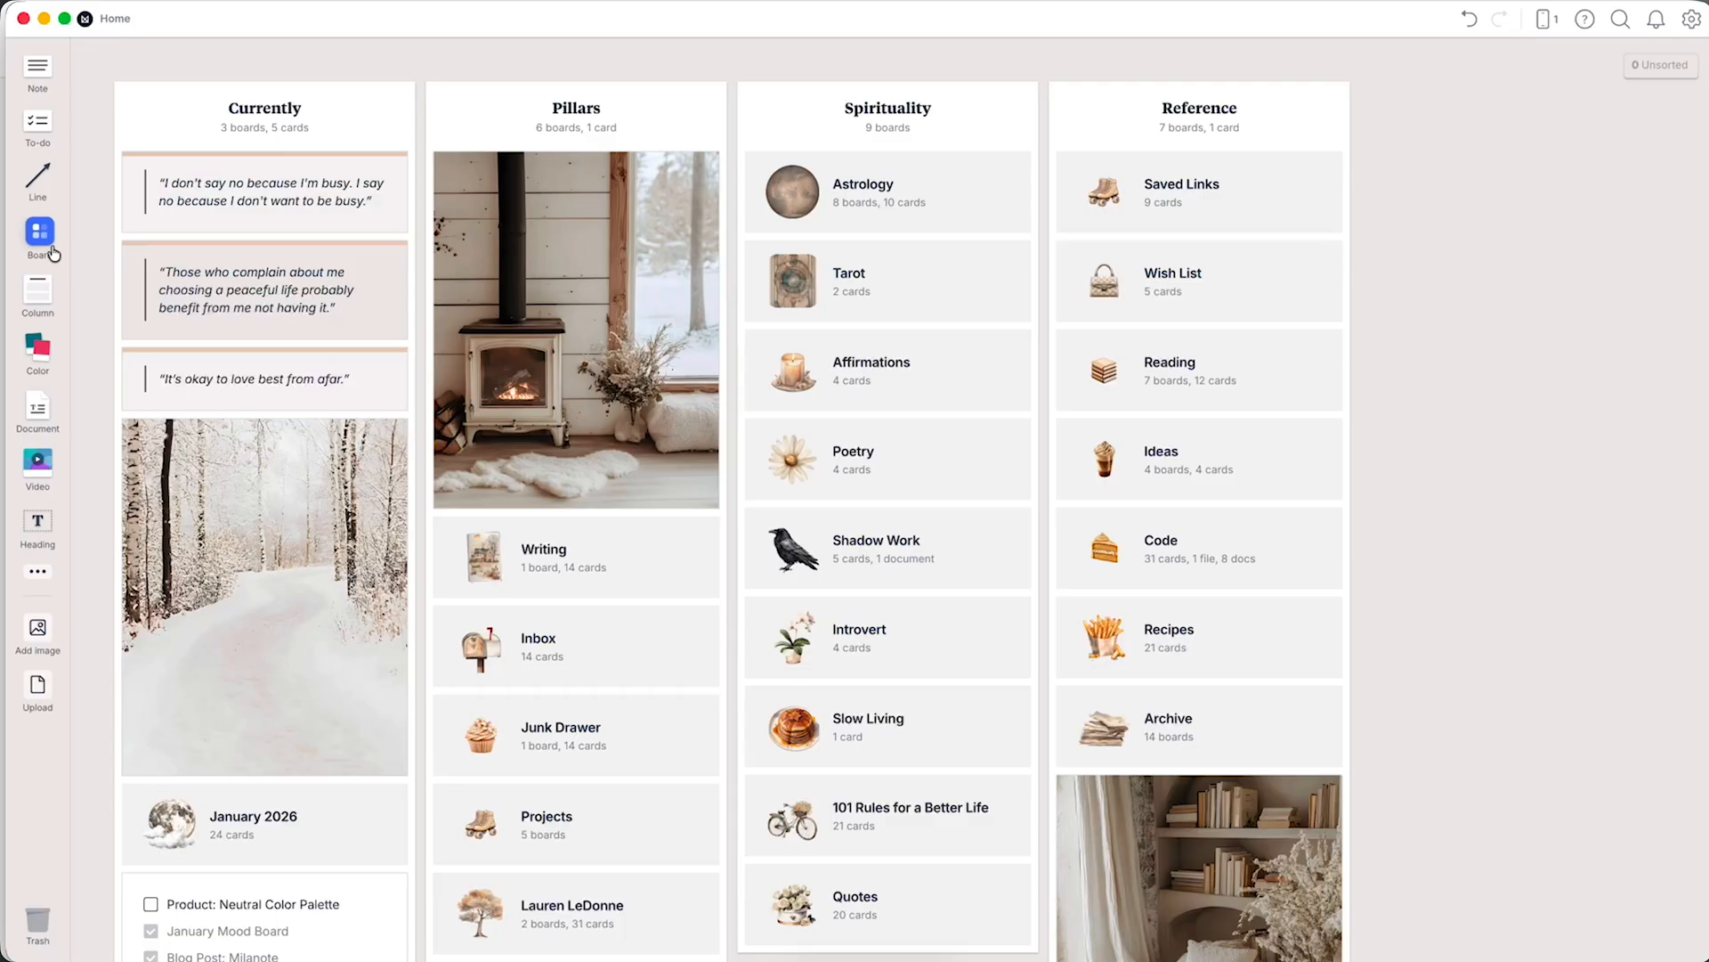
mouse_move(846, 766)
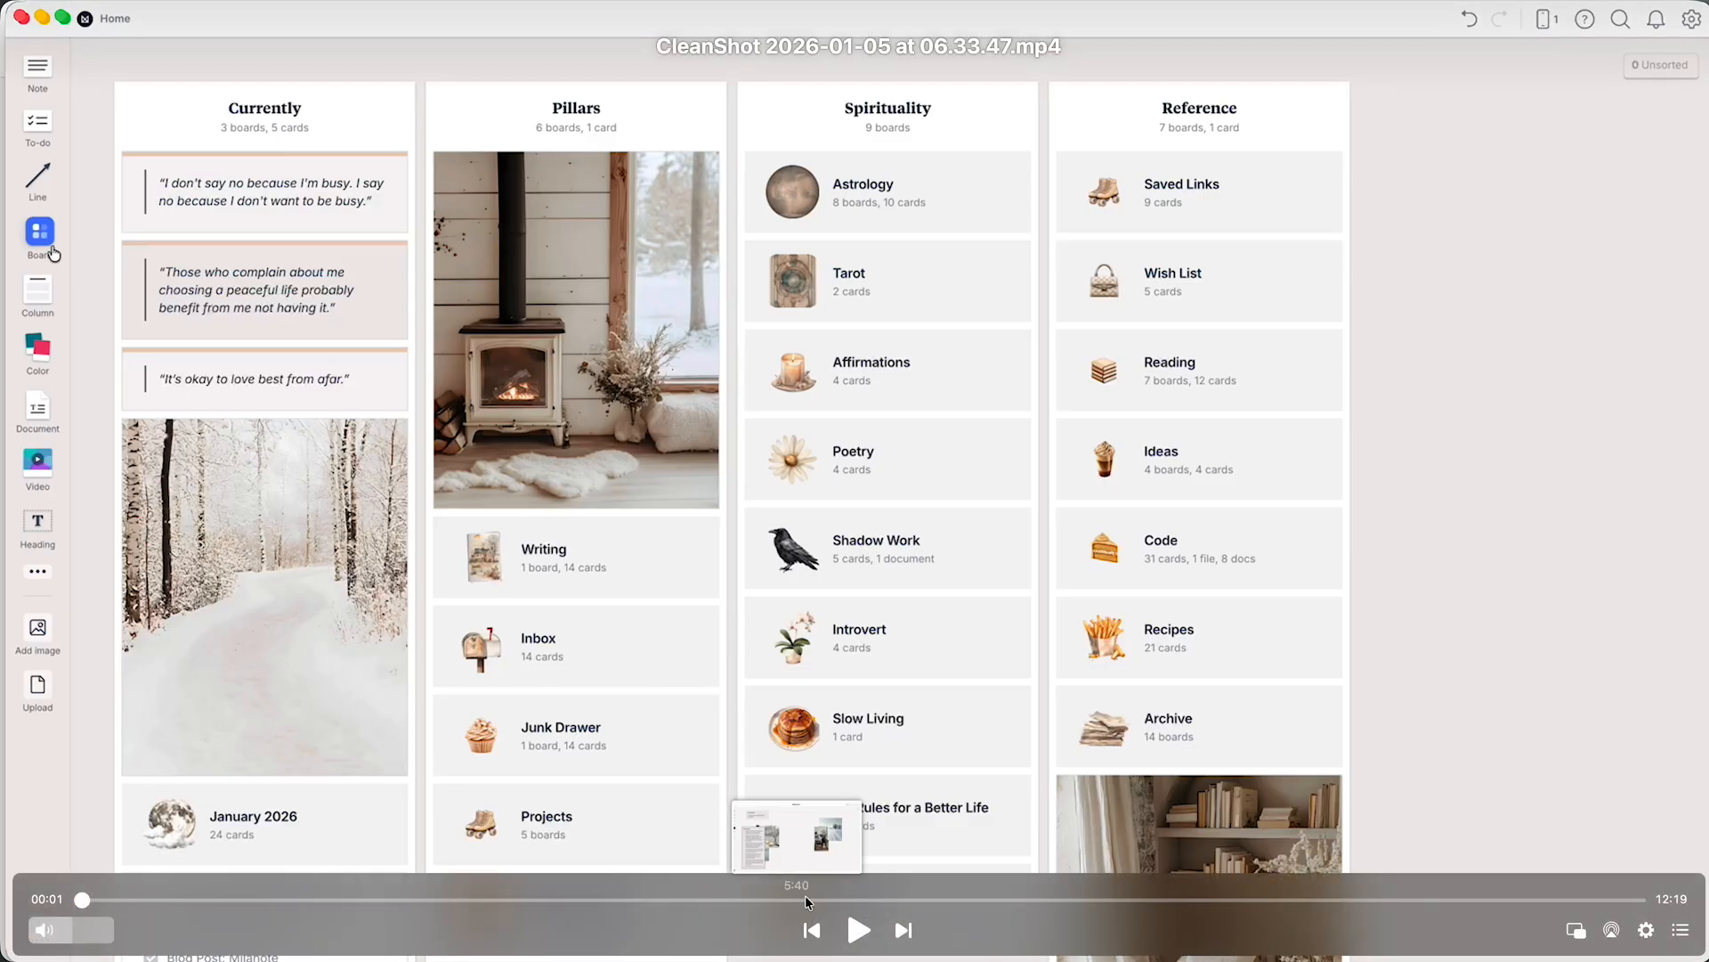
left_click(864, 930)
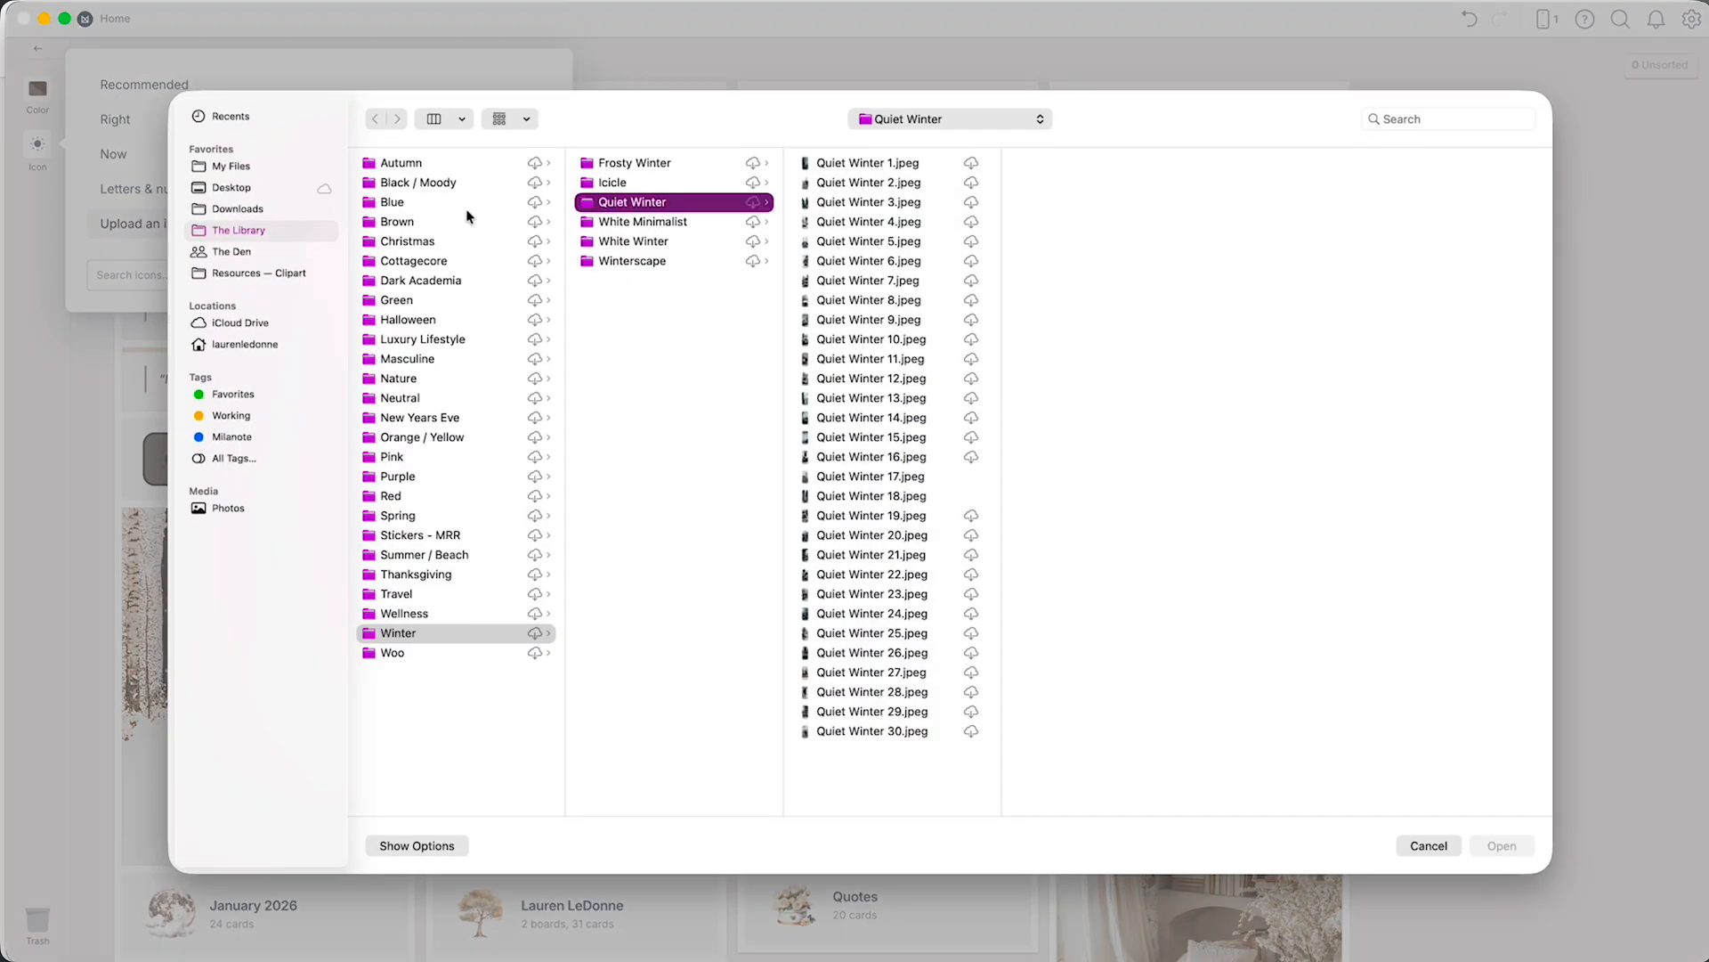
Upload the beige flower basket image from Resources — Clipart > Emoji > Beige as the Right Now board's icon, and open the board.
left_click(275, 271)
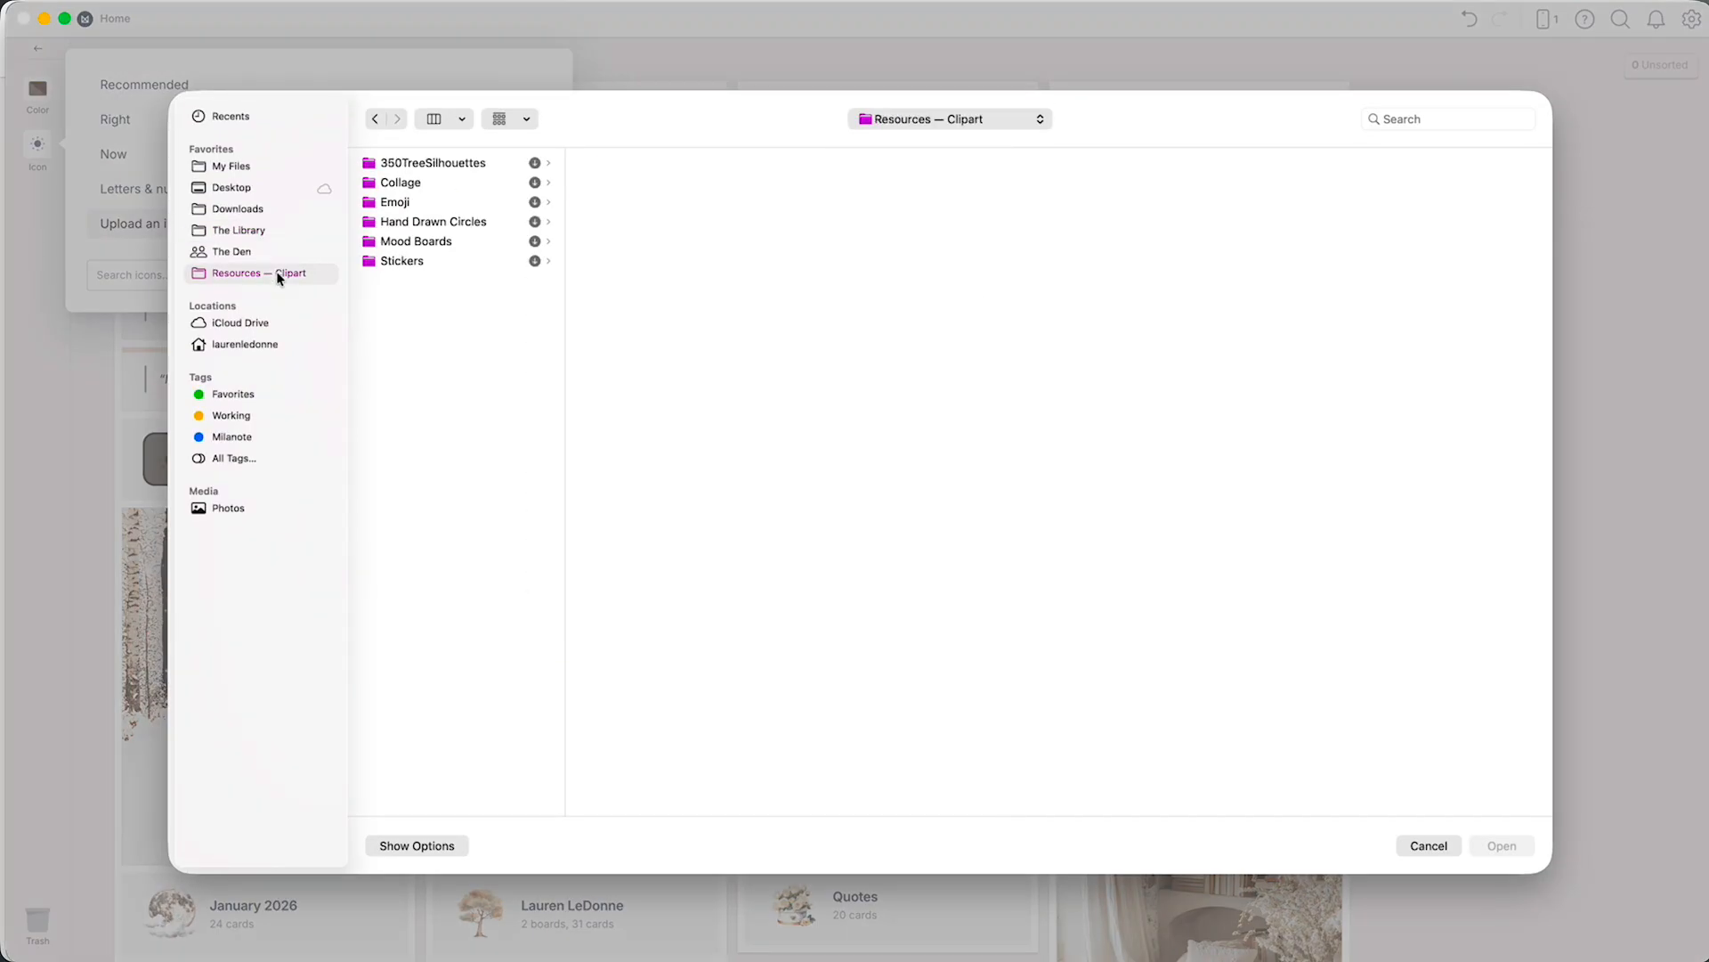
left_click(490, 203)
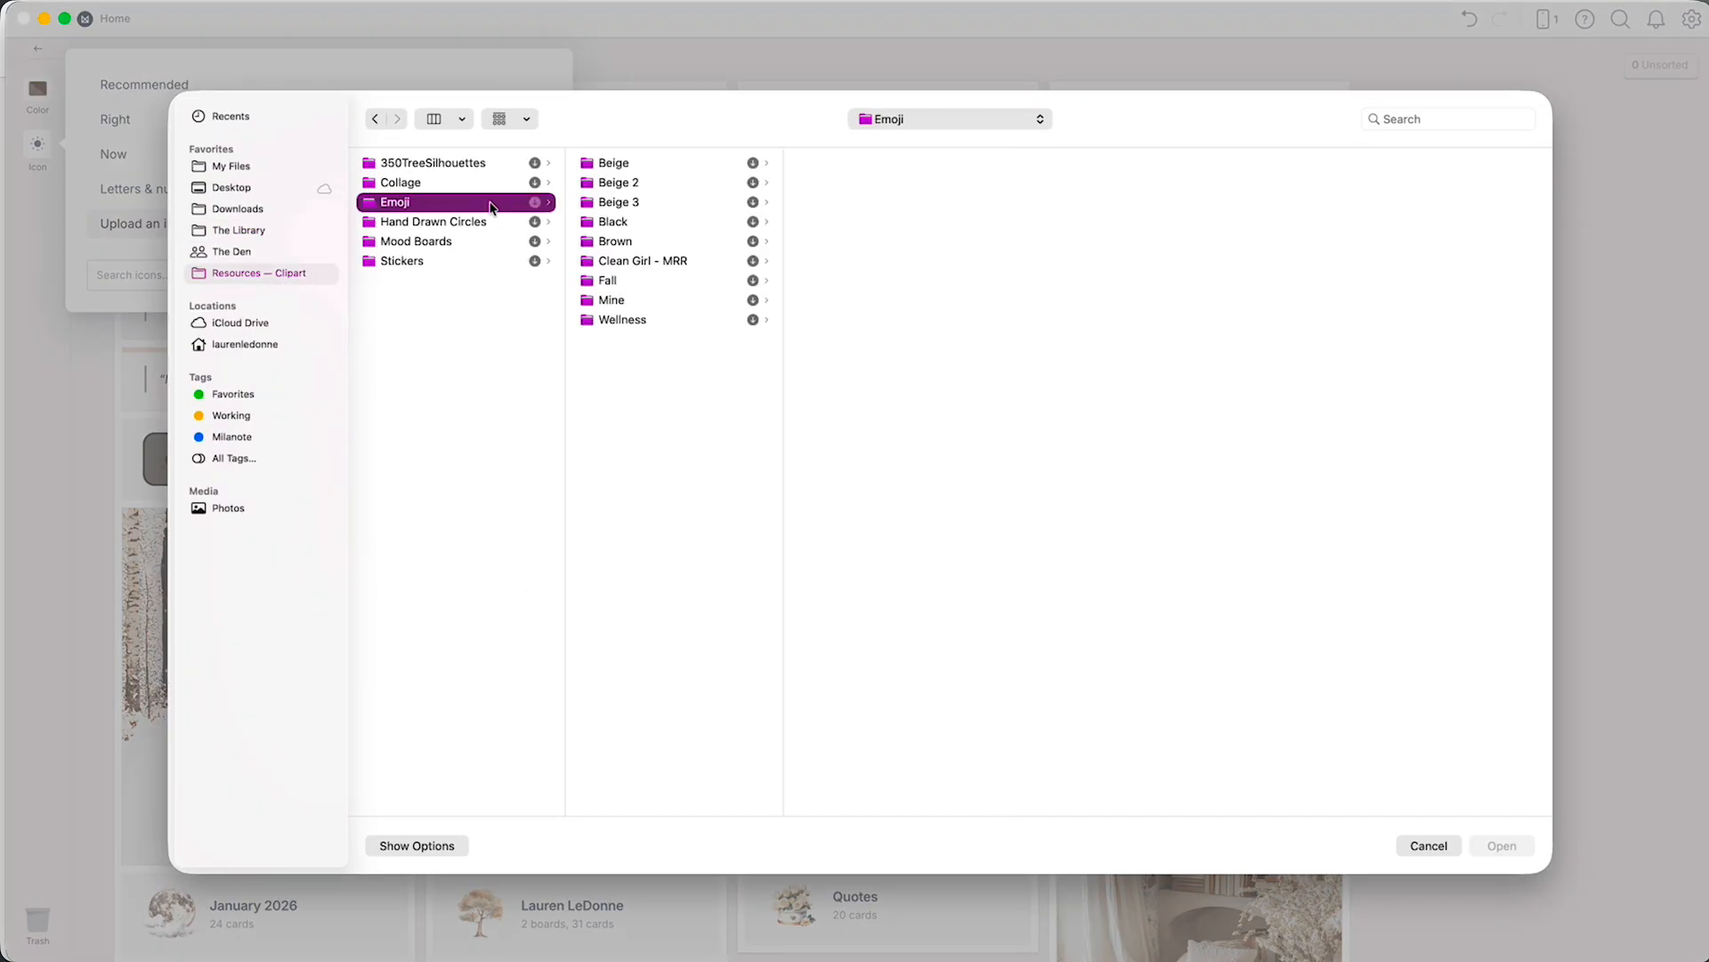
left_click(595, 164)
left_click(891, 320)
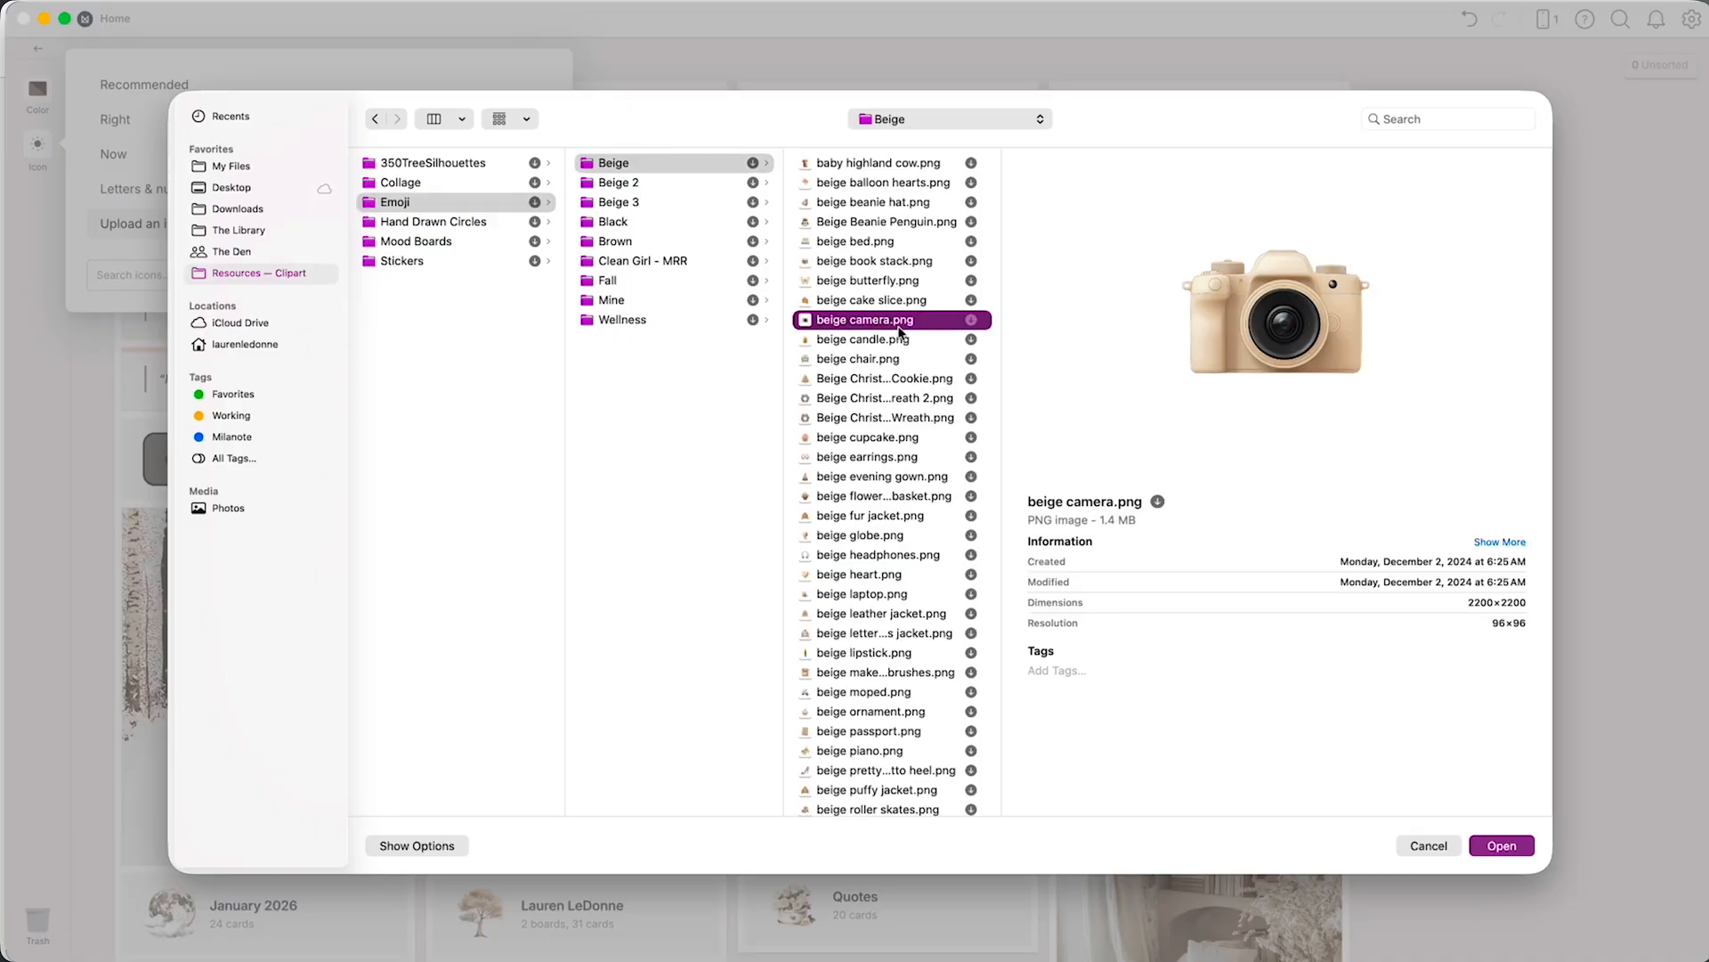
key("Down")
key("Down")
key("Down")
key("Down")
key("Down")
key("Down")
key("Down")
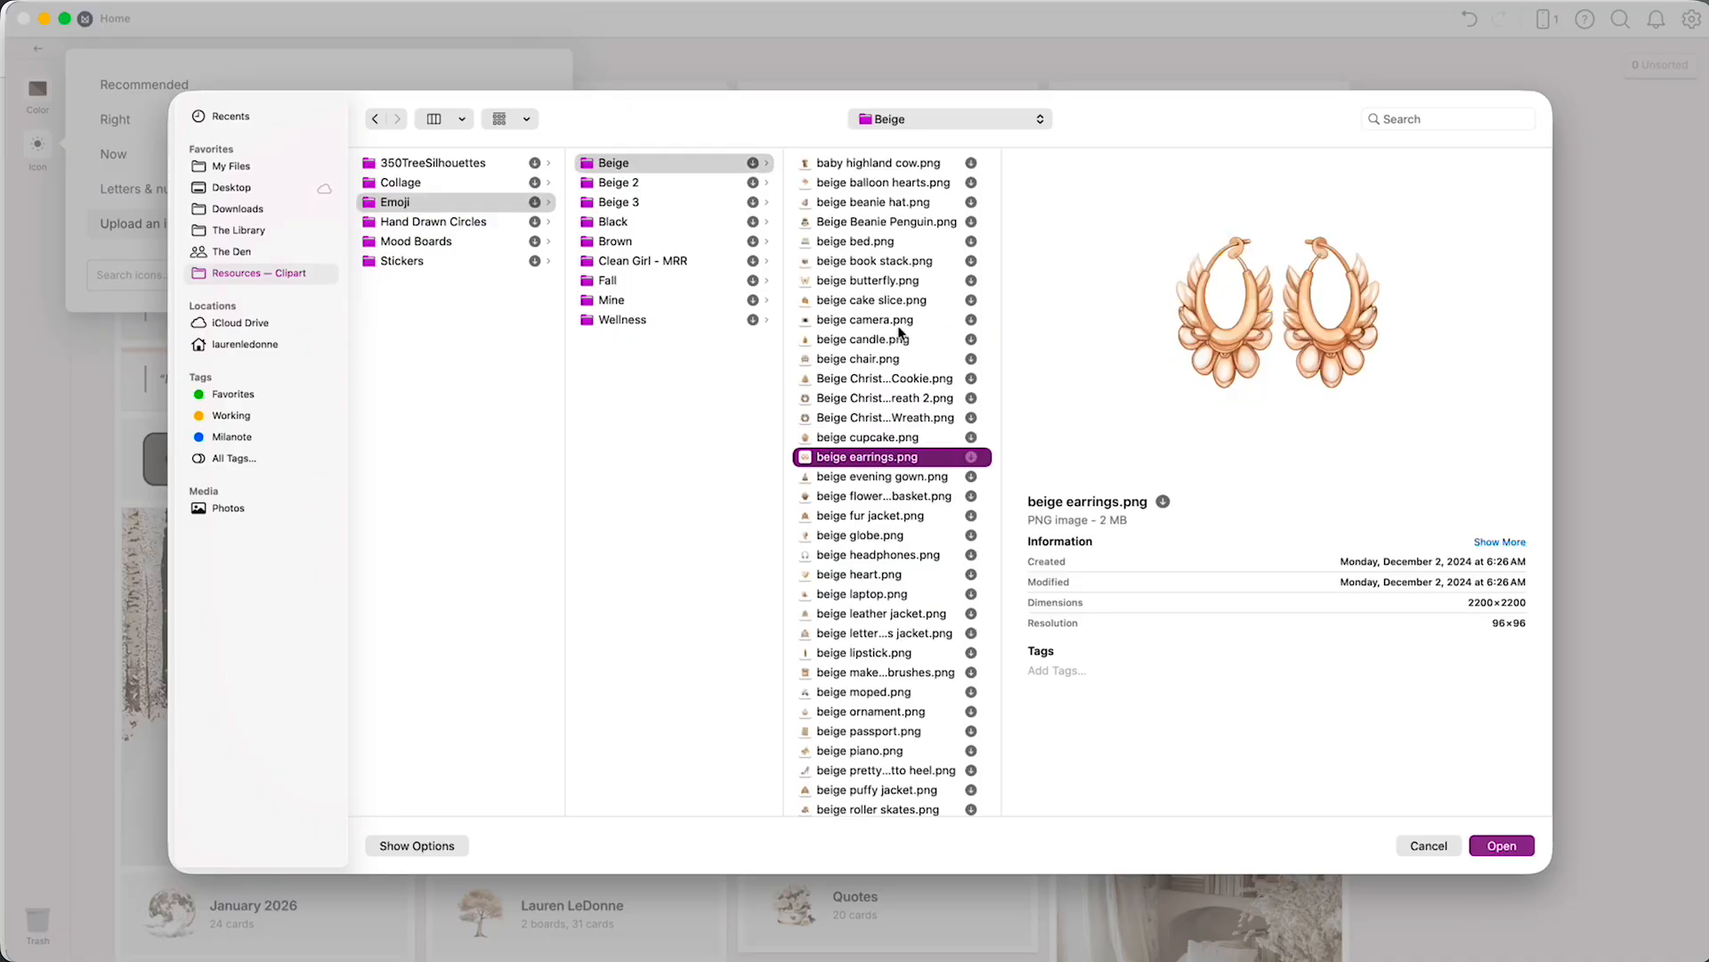
key("Down")
key("Return")
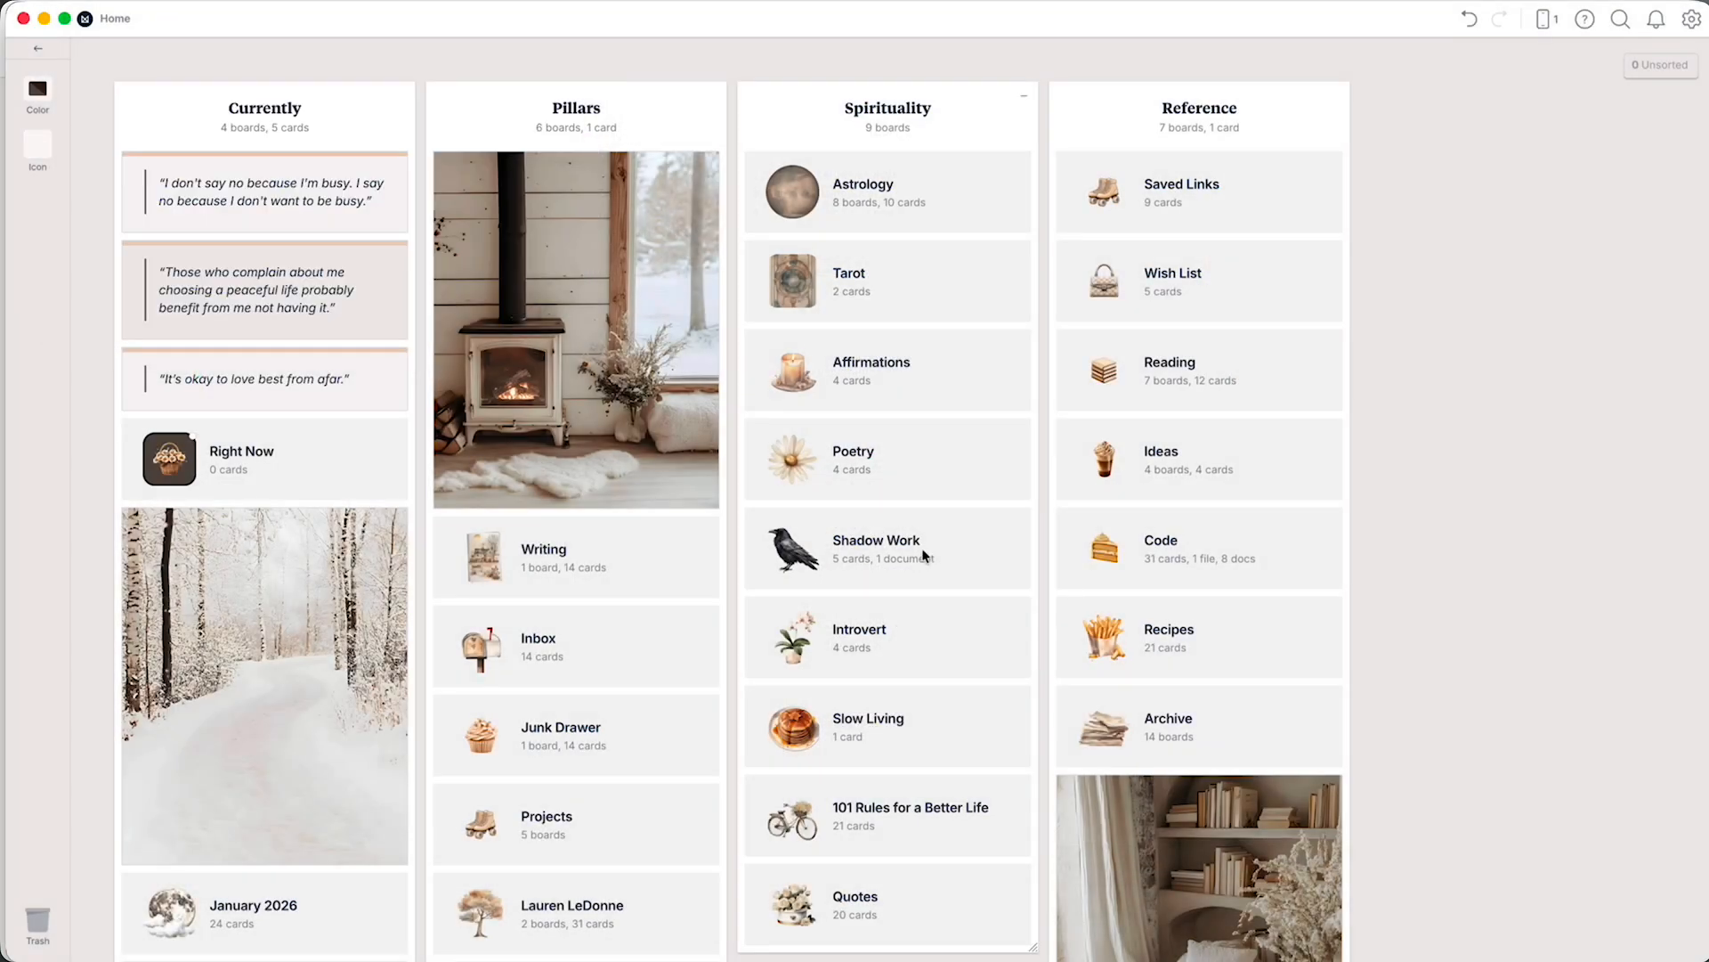
double_click(371, 467)
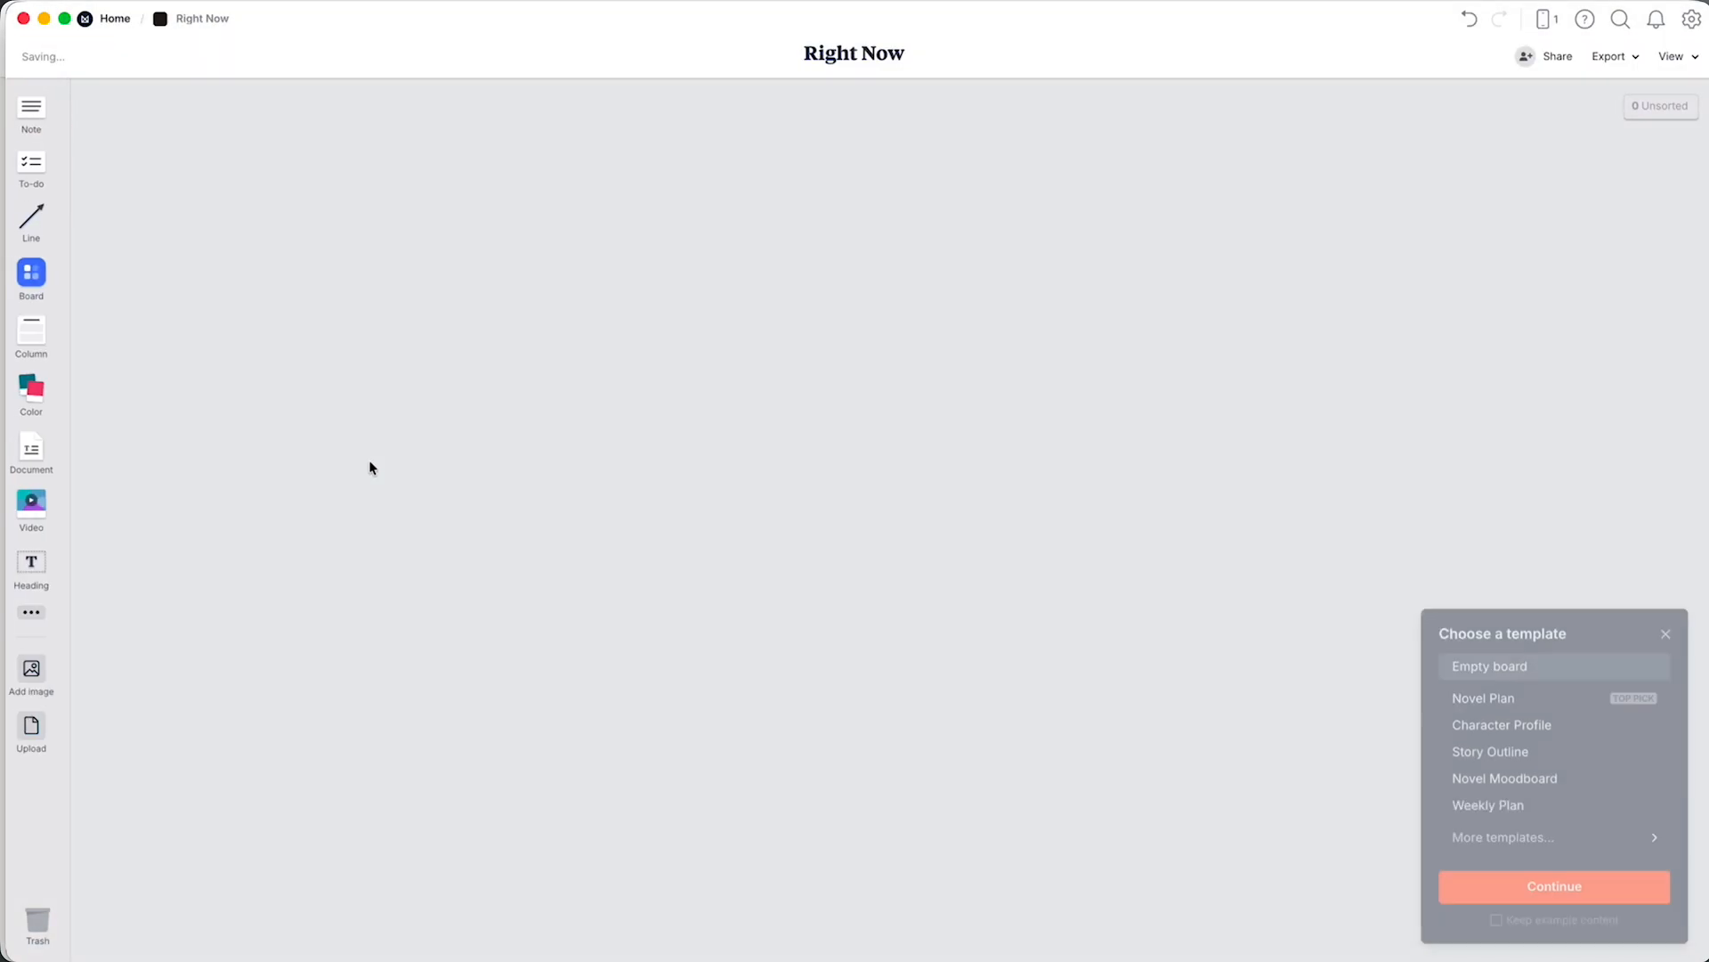
left_click(857, 929)
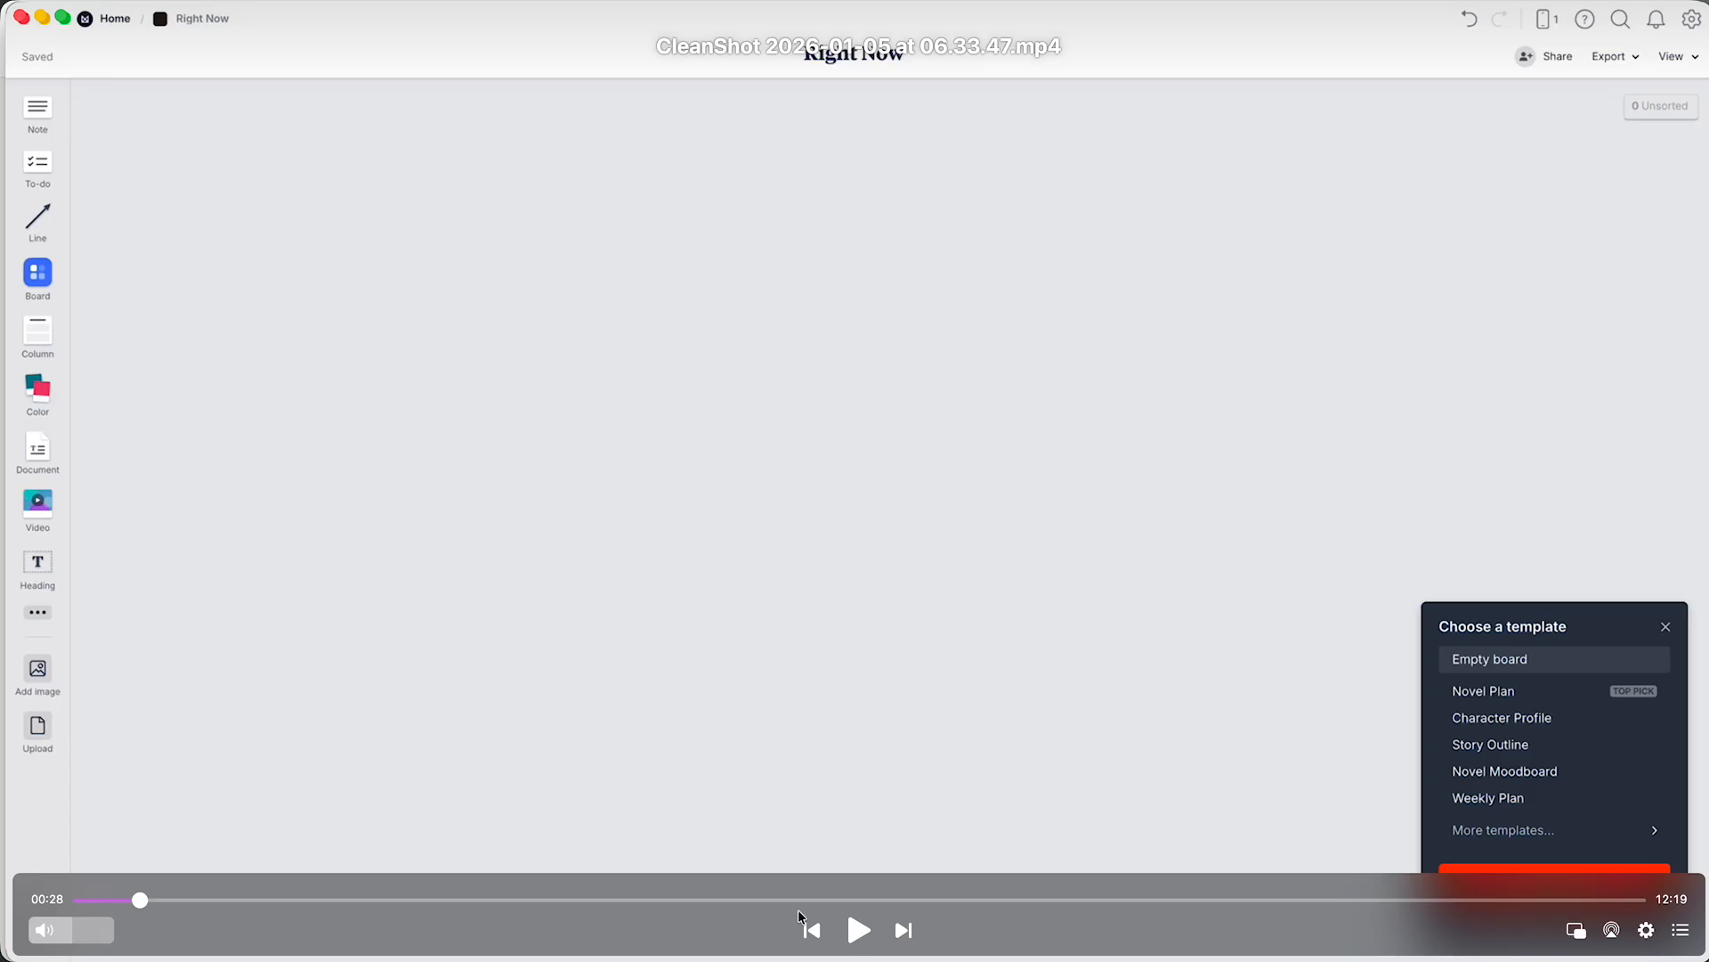
left_click(857, 930)
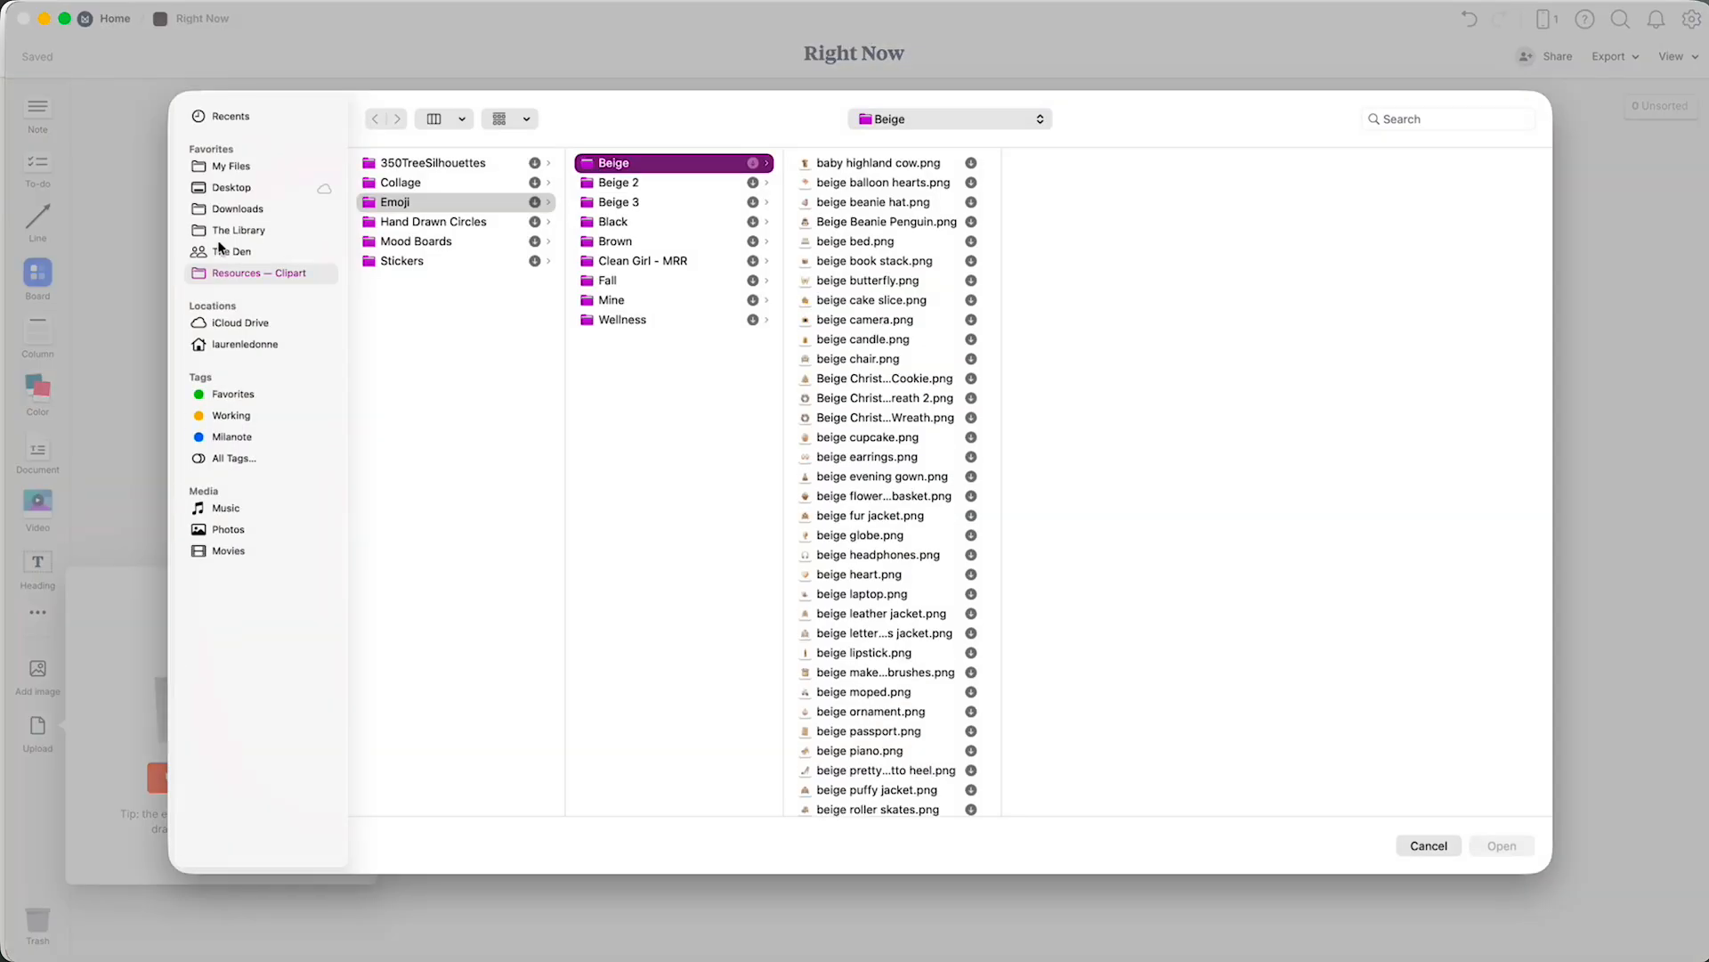
Upload Winterscape 6.jpeg from The Library > Winter > Winterscape to the Right Now board.
left_click(234, 232)
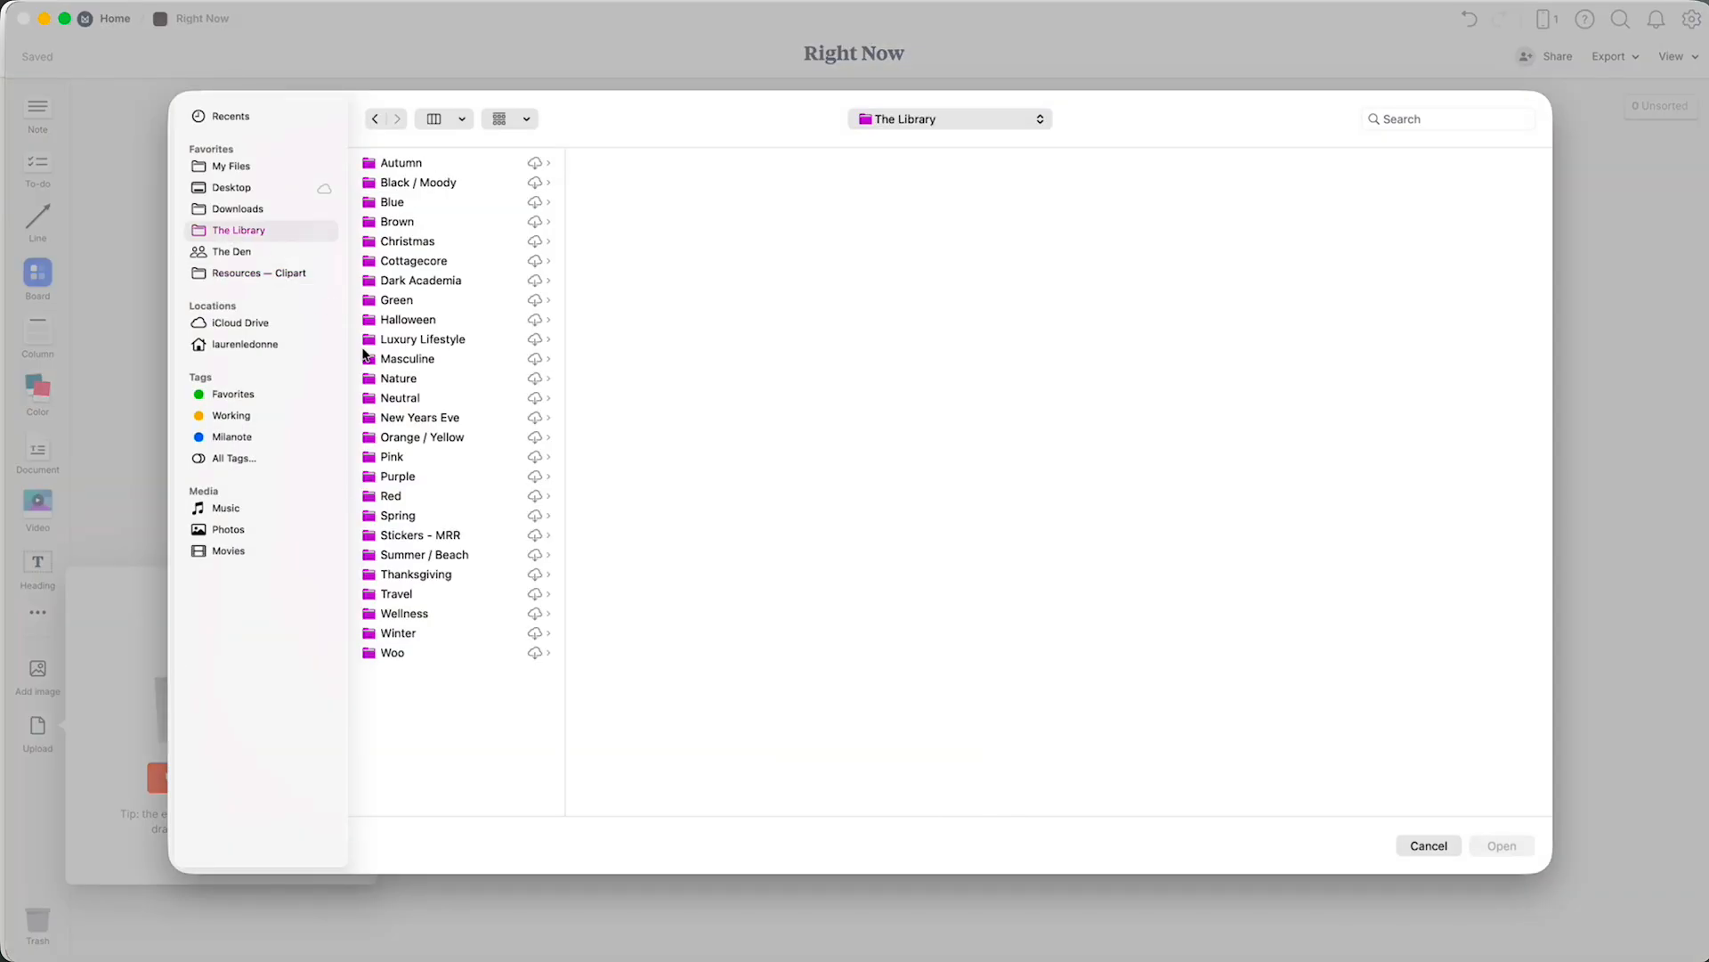
left_click(478, 634)
left_click(633, 261)
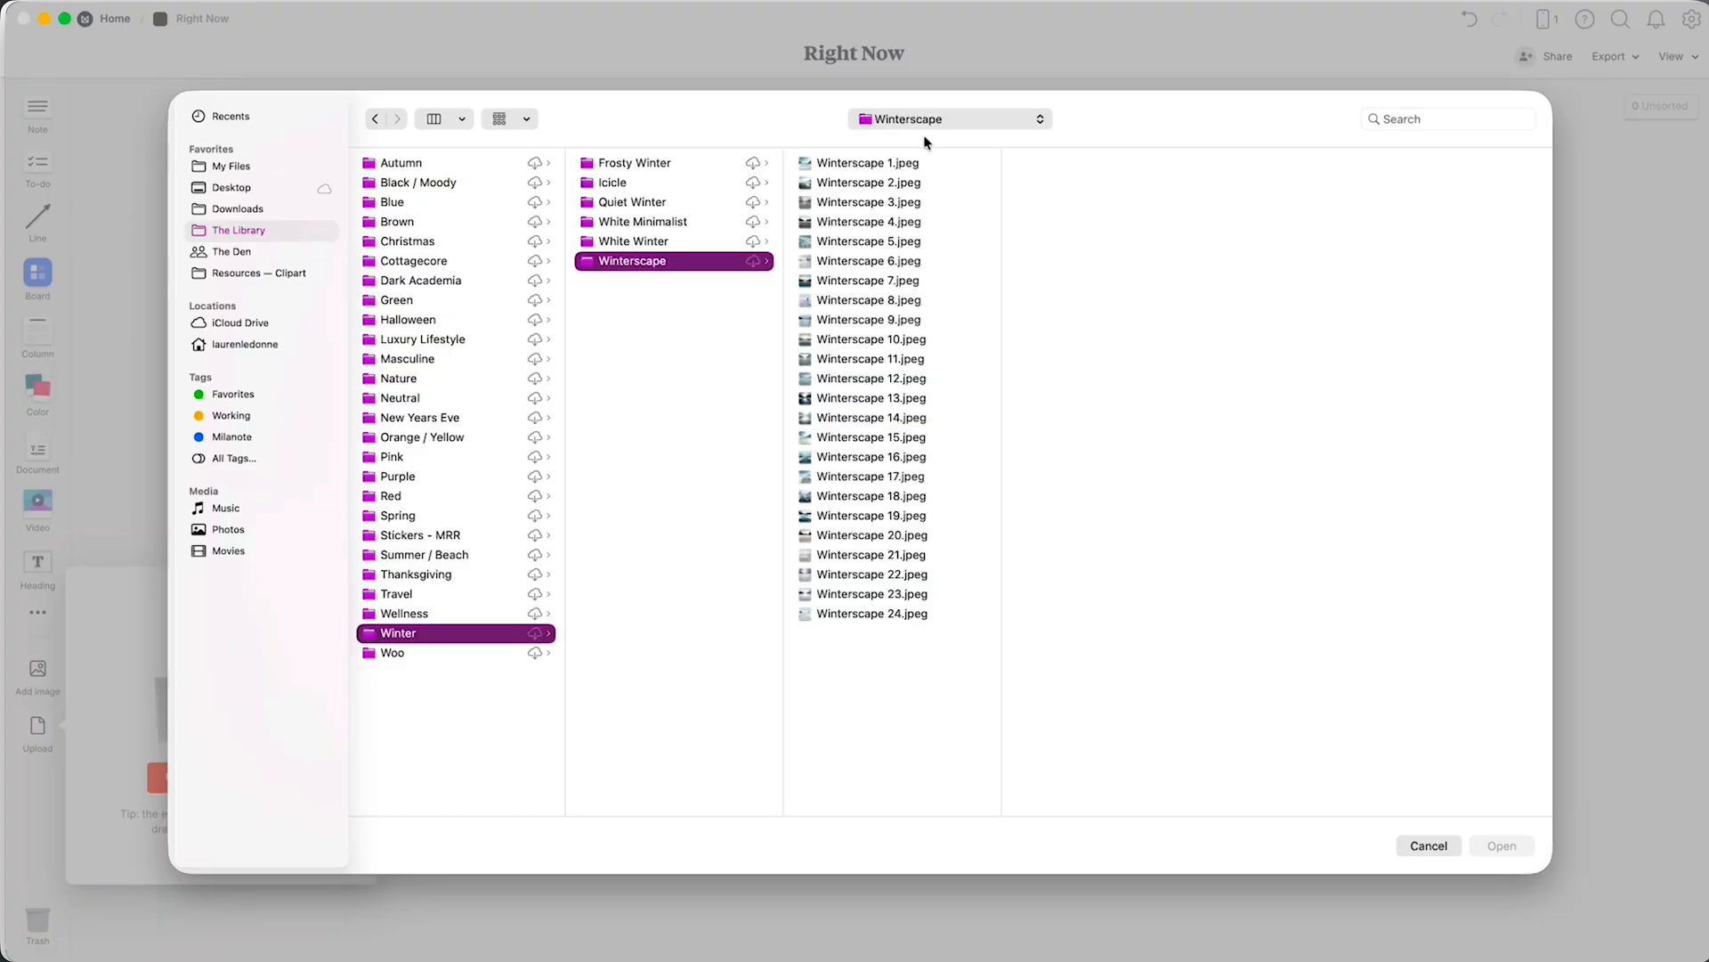
left_click(877, 183)
left_click(871, 222)
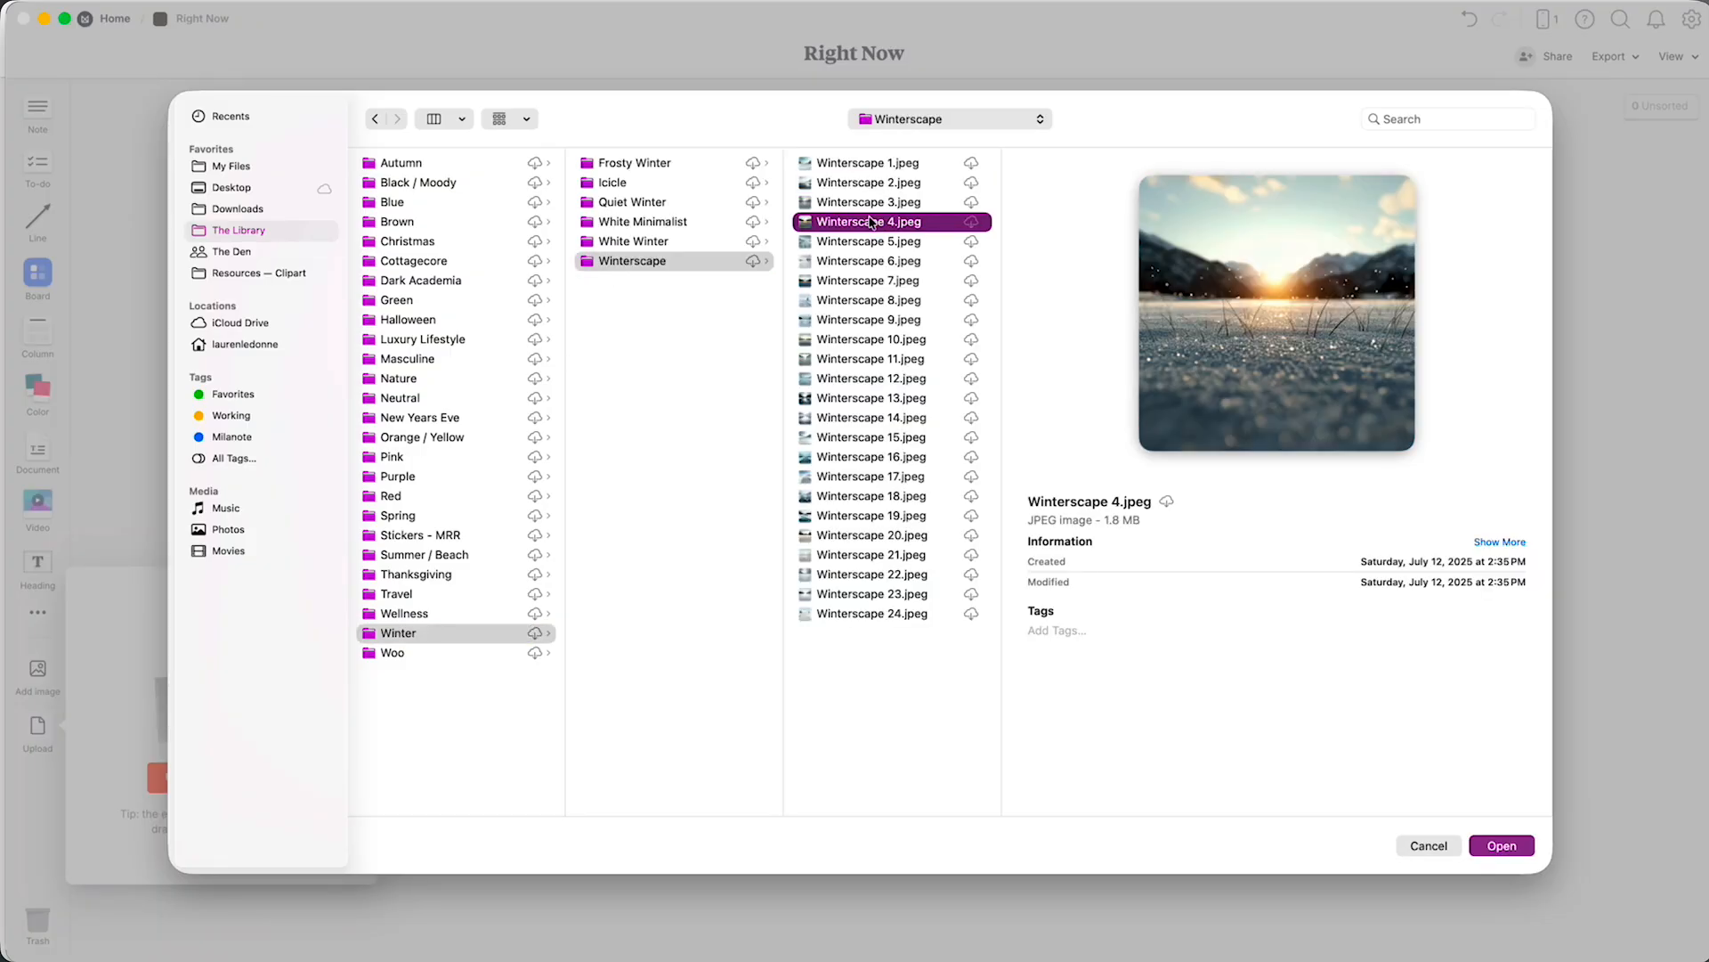
key("Down")
key("Down")
key("Down")
key("Up")
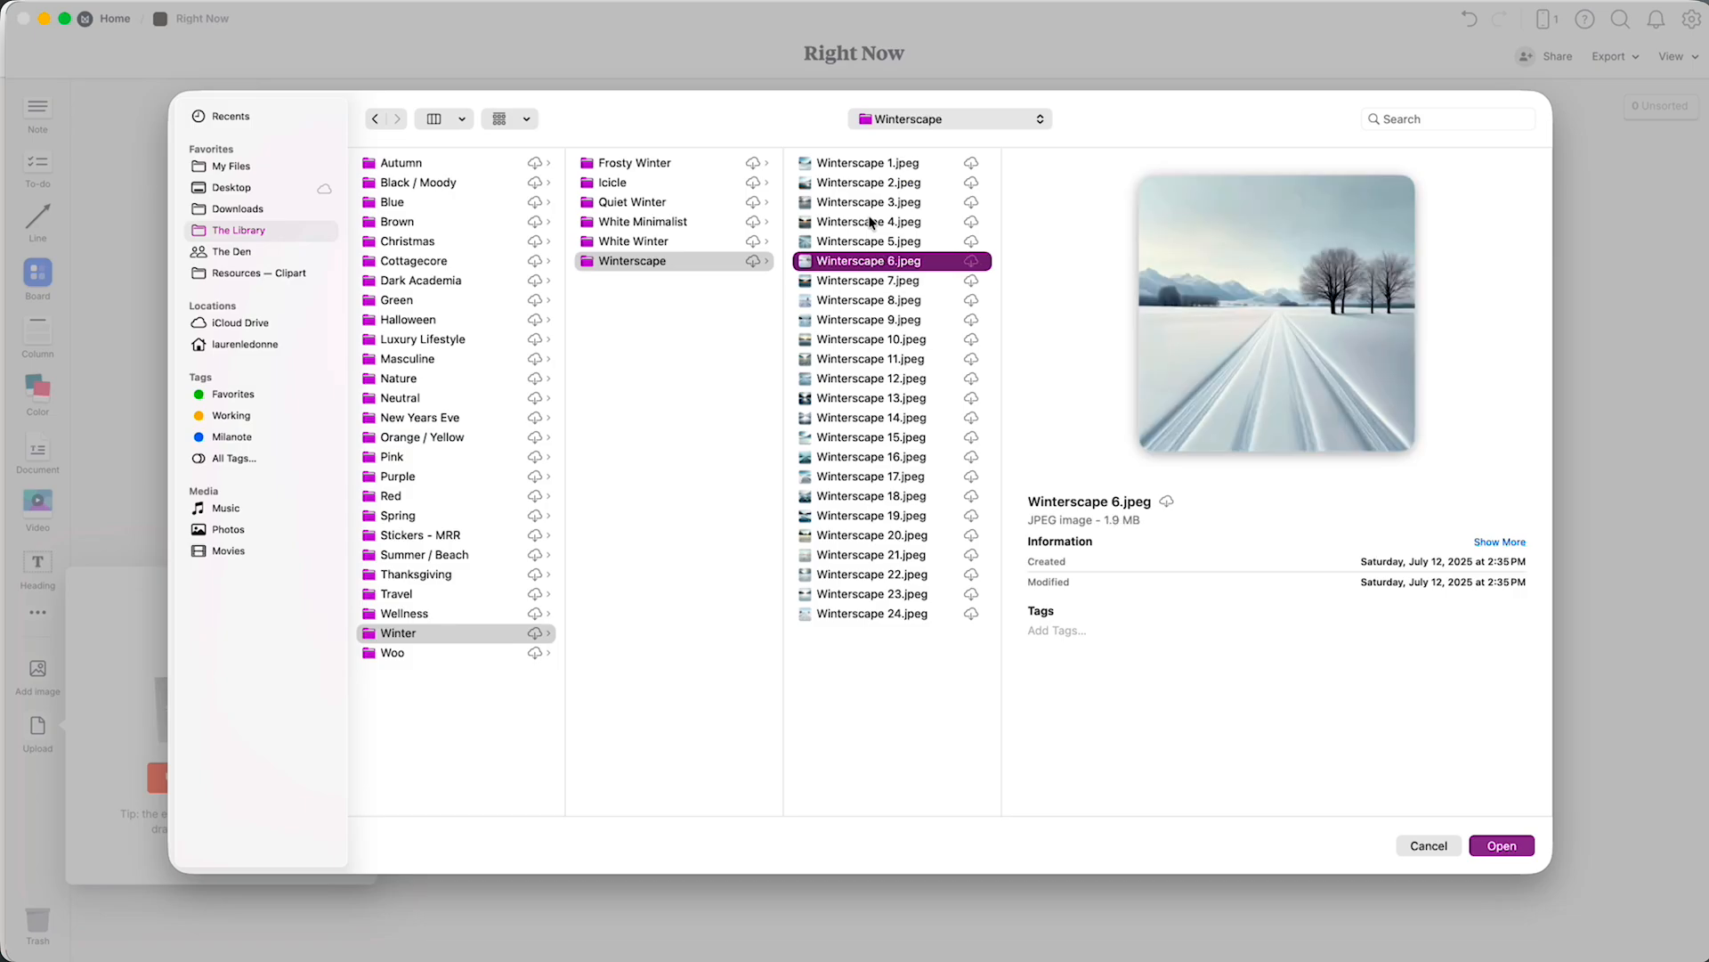
key("Return")
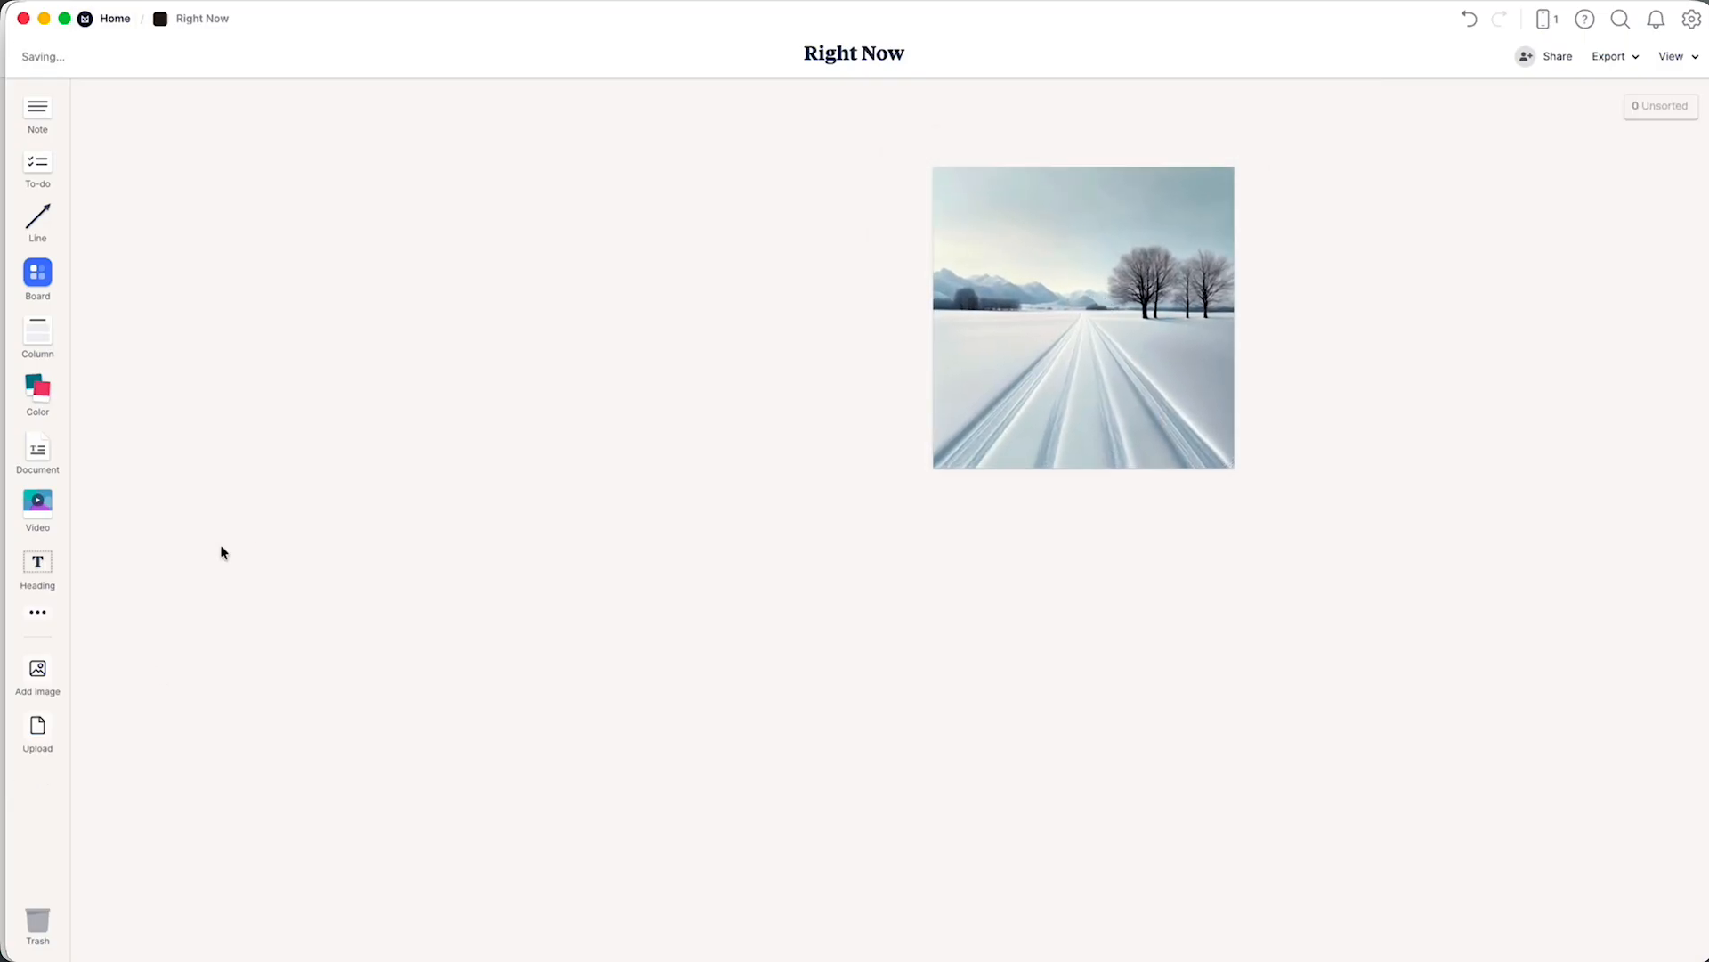
Upload Winterscape 21.jpeg from the Winterscape folder and place it on the board, below and well to the left of the first image.
left_click(35, 723)
left_click(258, 780)
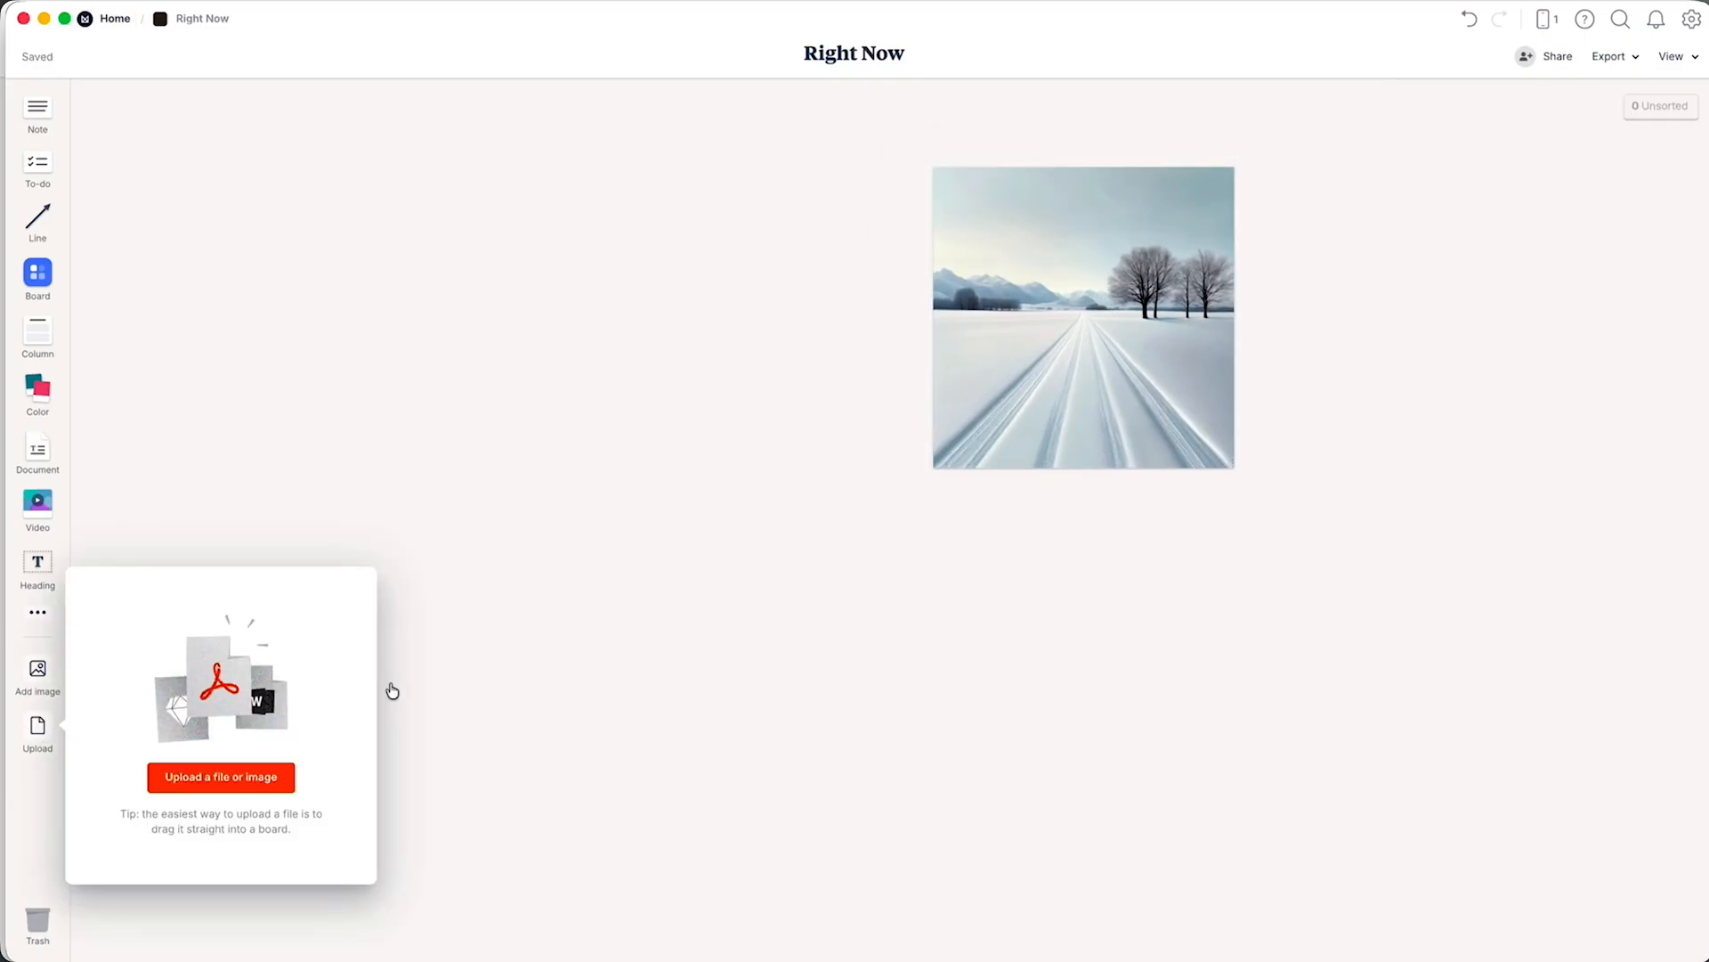
left_click(912, 437)
key("Down")
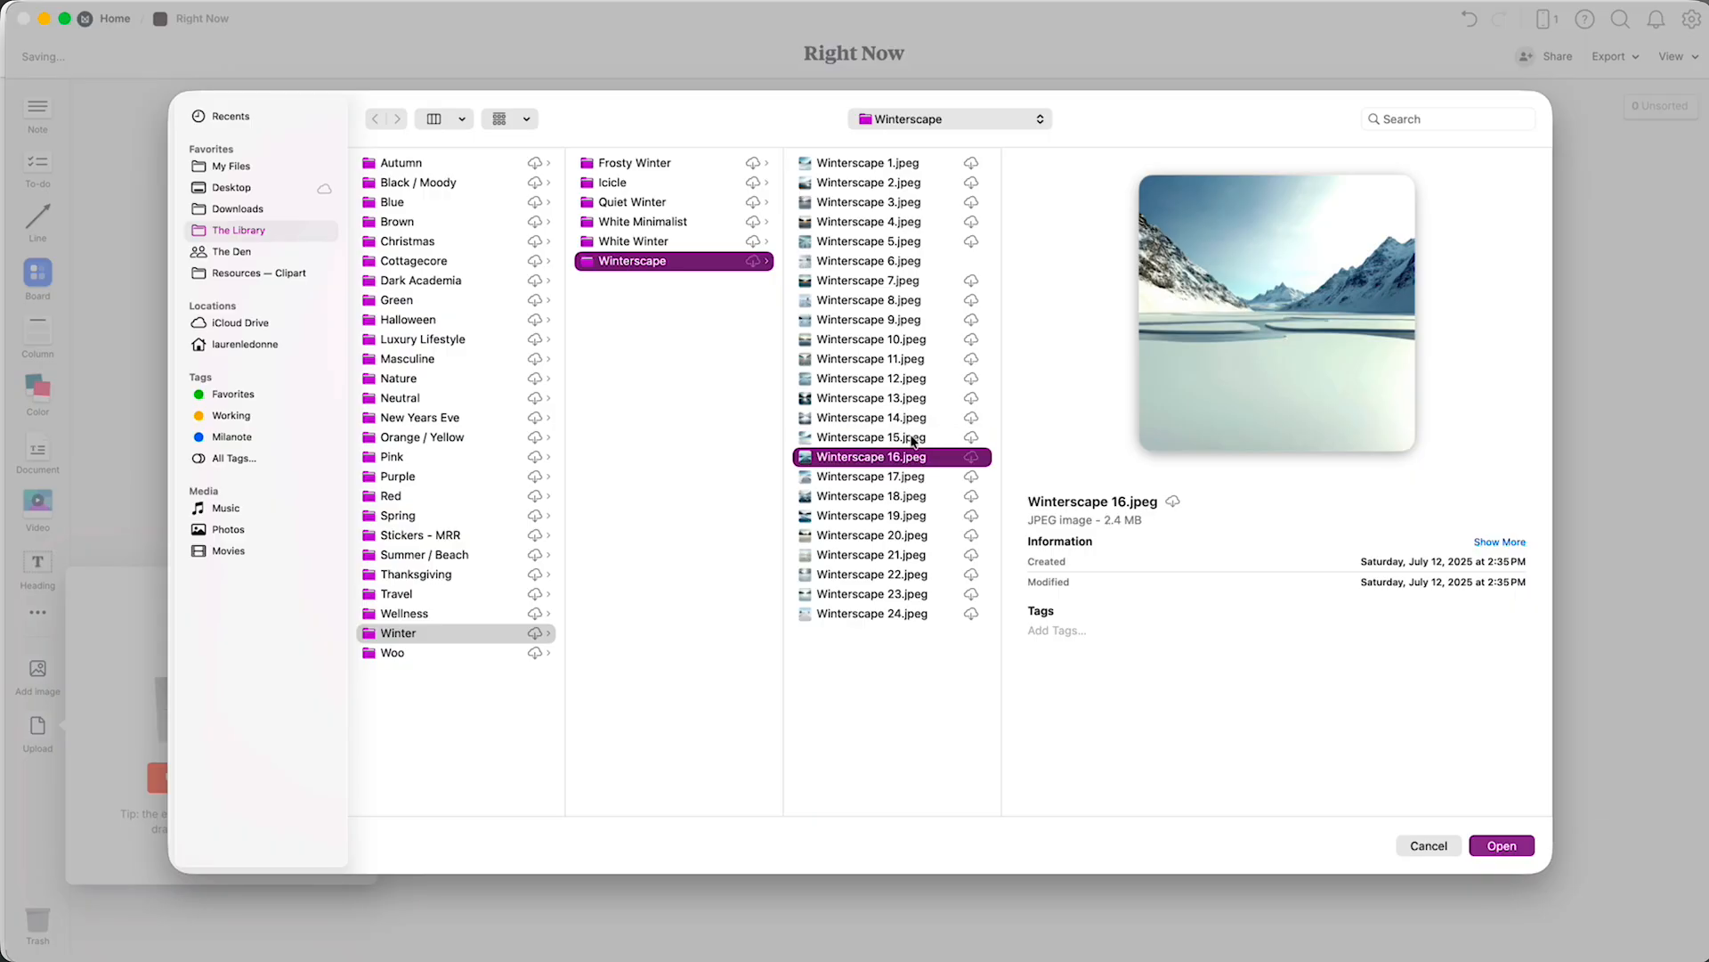
key("Down")
key("Down")
key("Down")
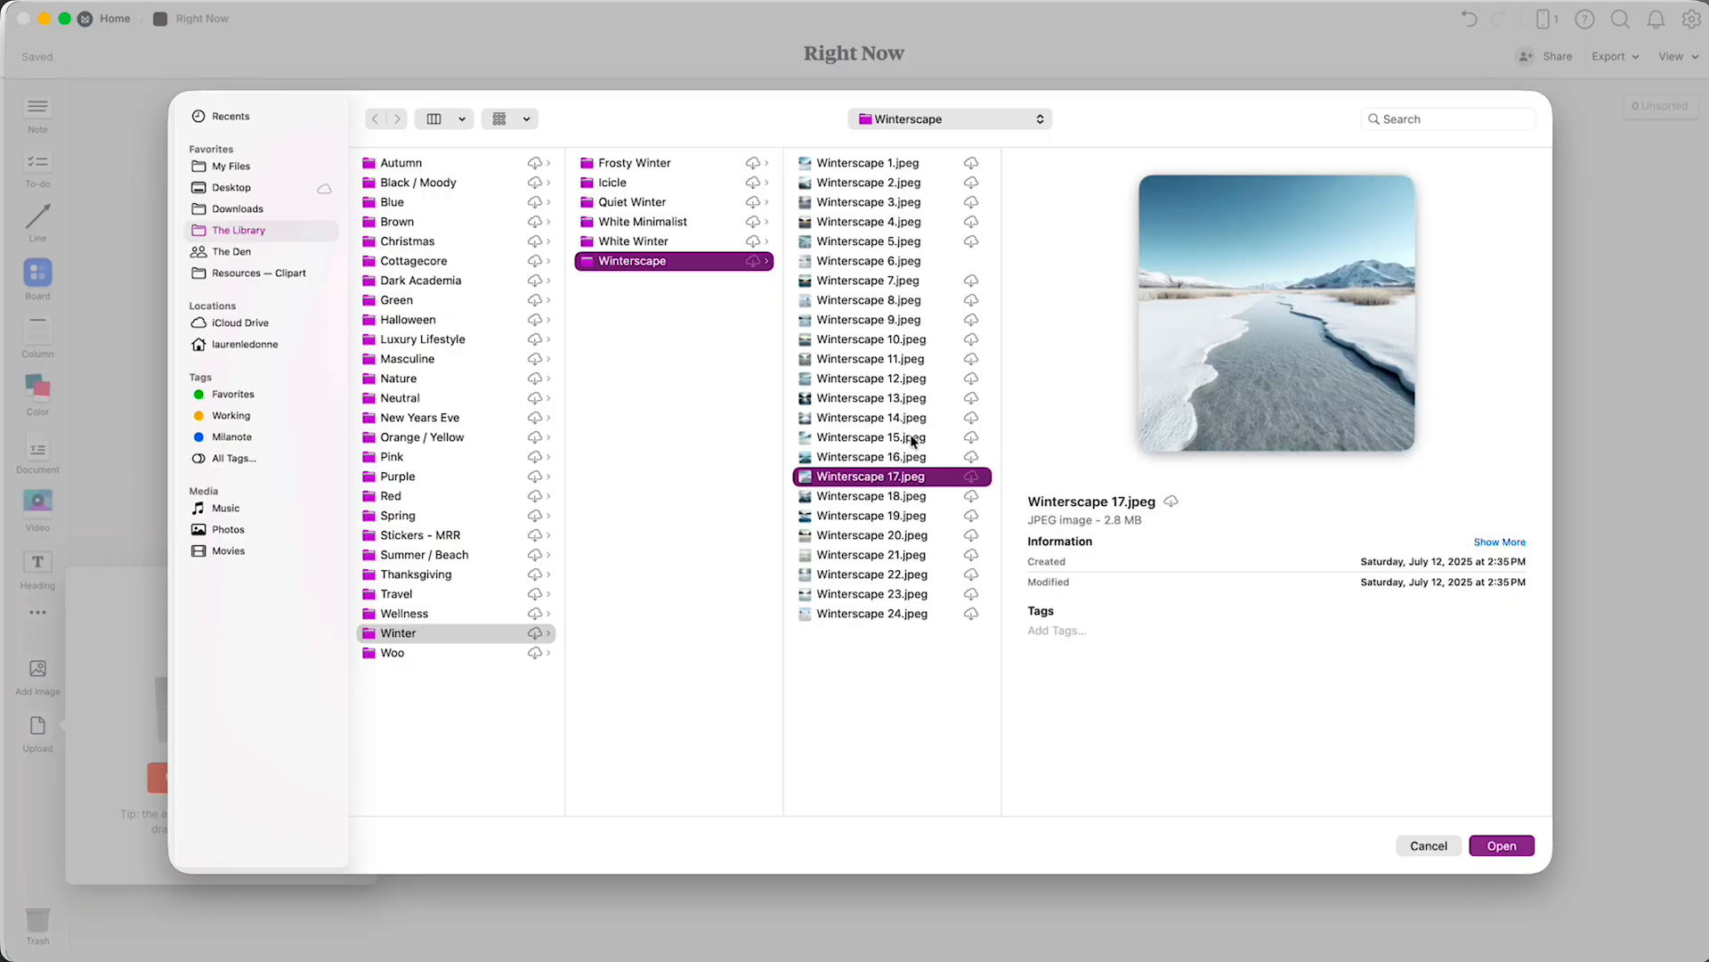
key("Down")
key("Down")
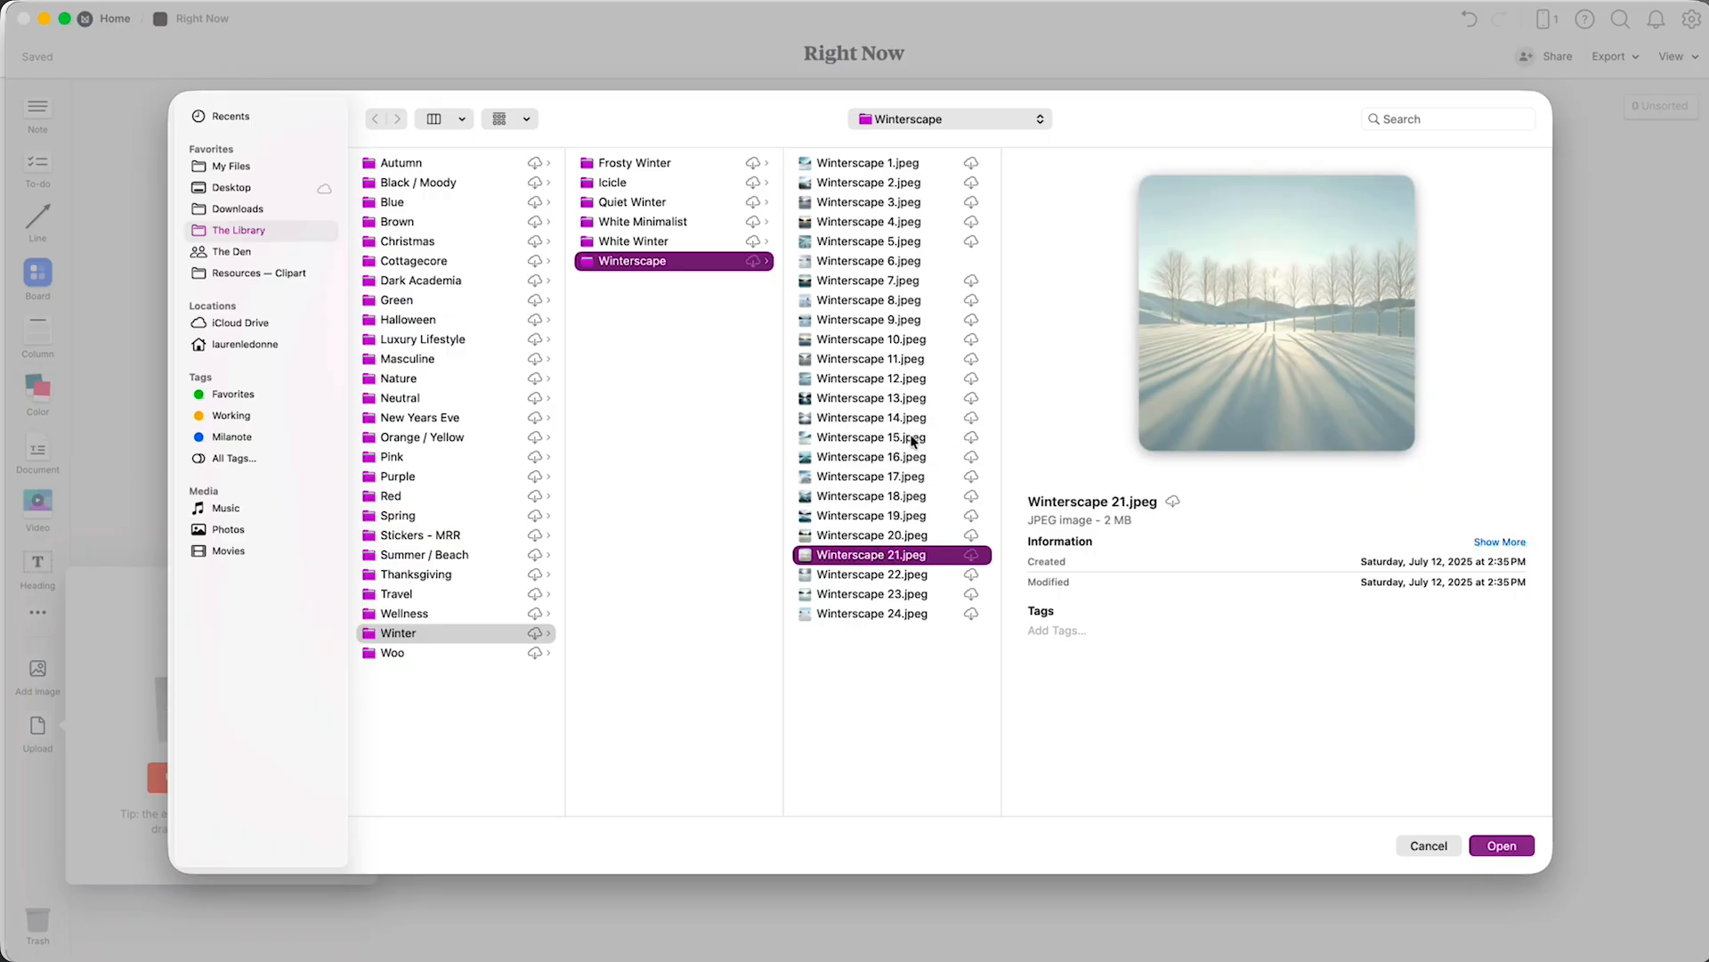
key("Return")
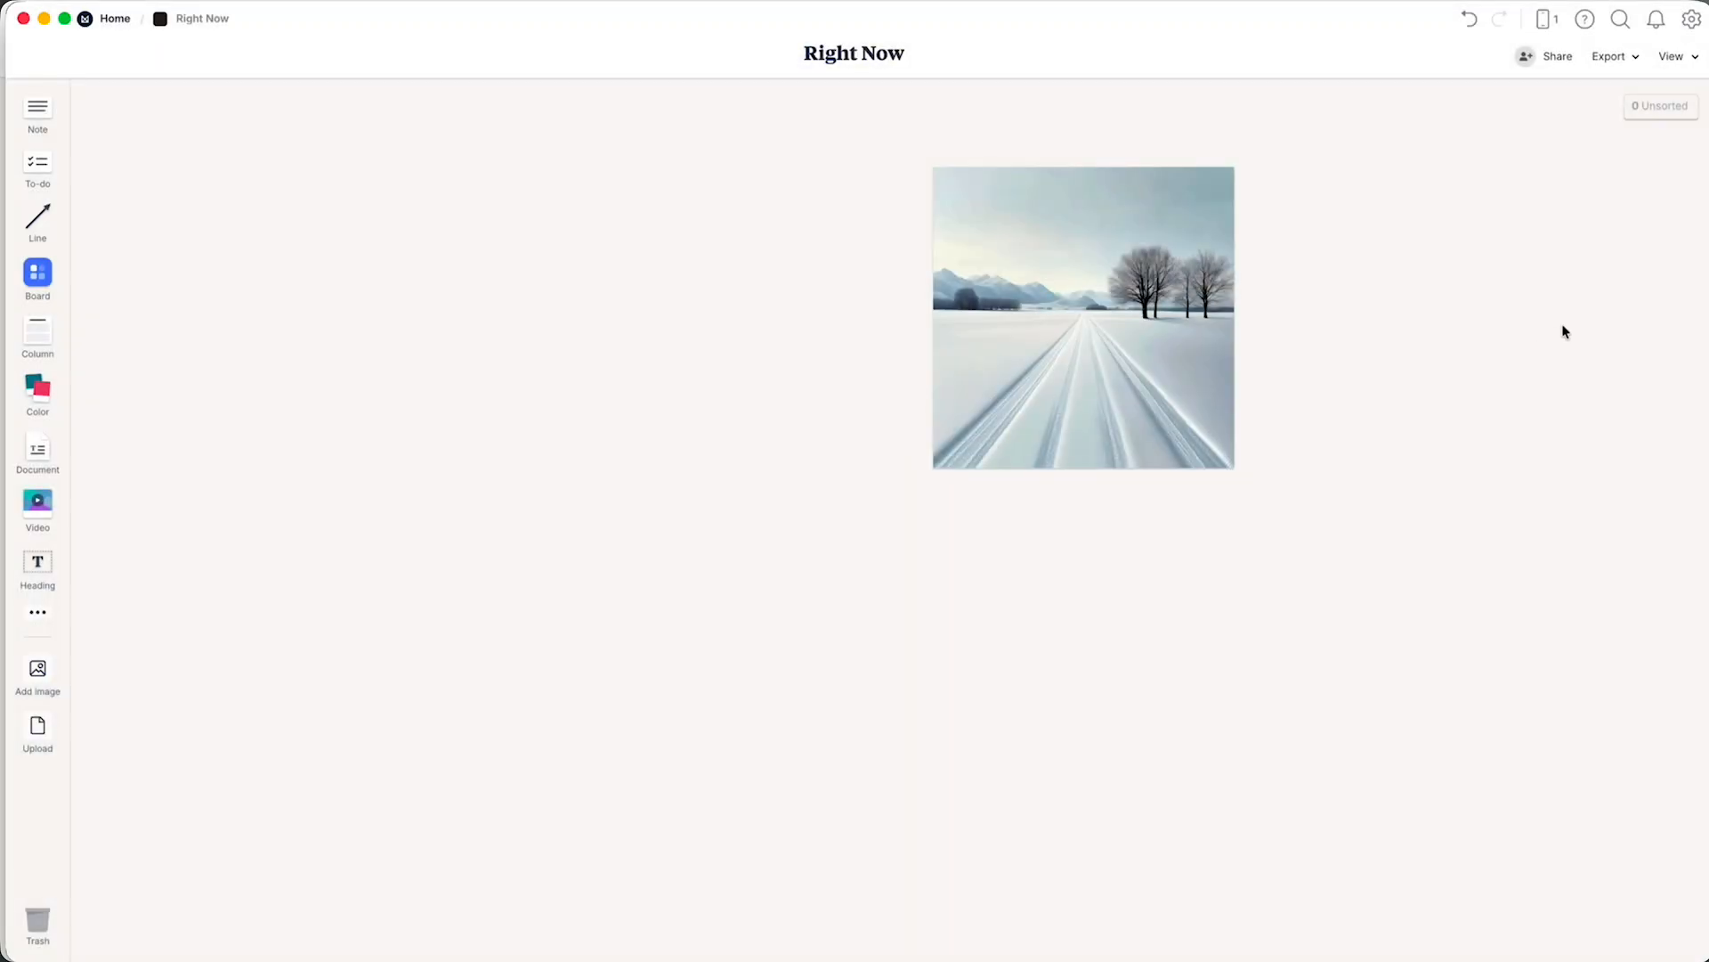
left_click_drag(1572, 328, 374, 684)
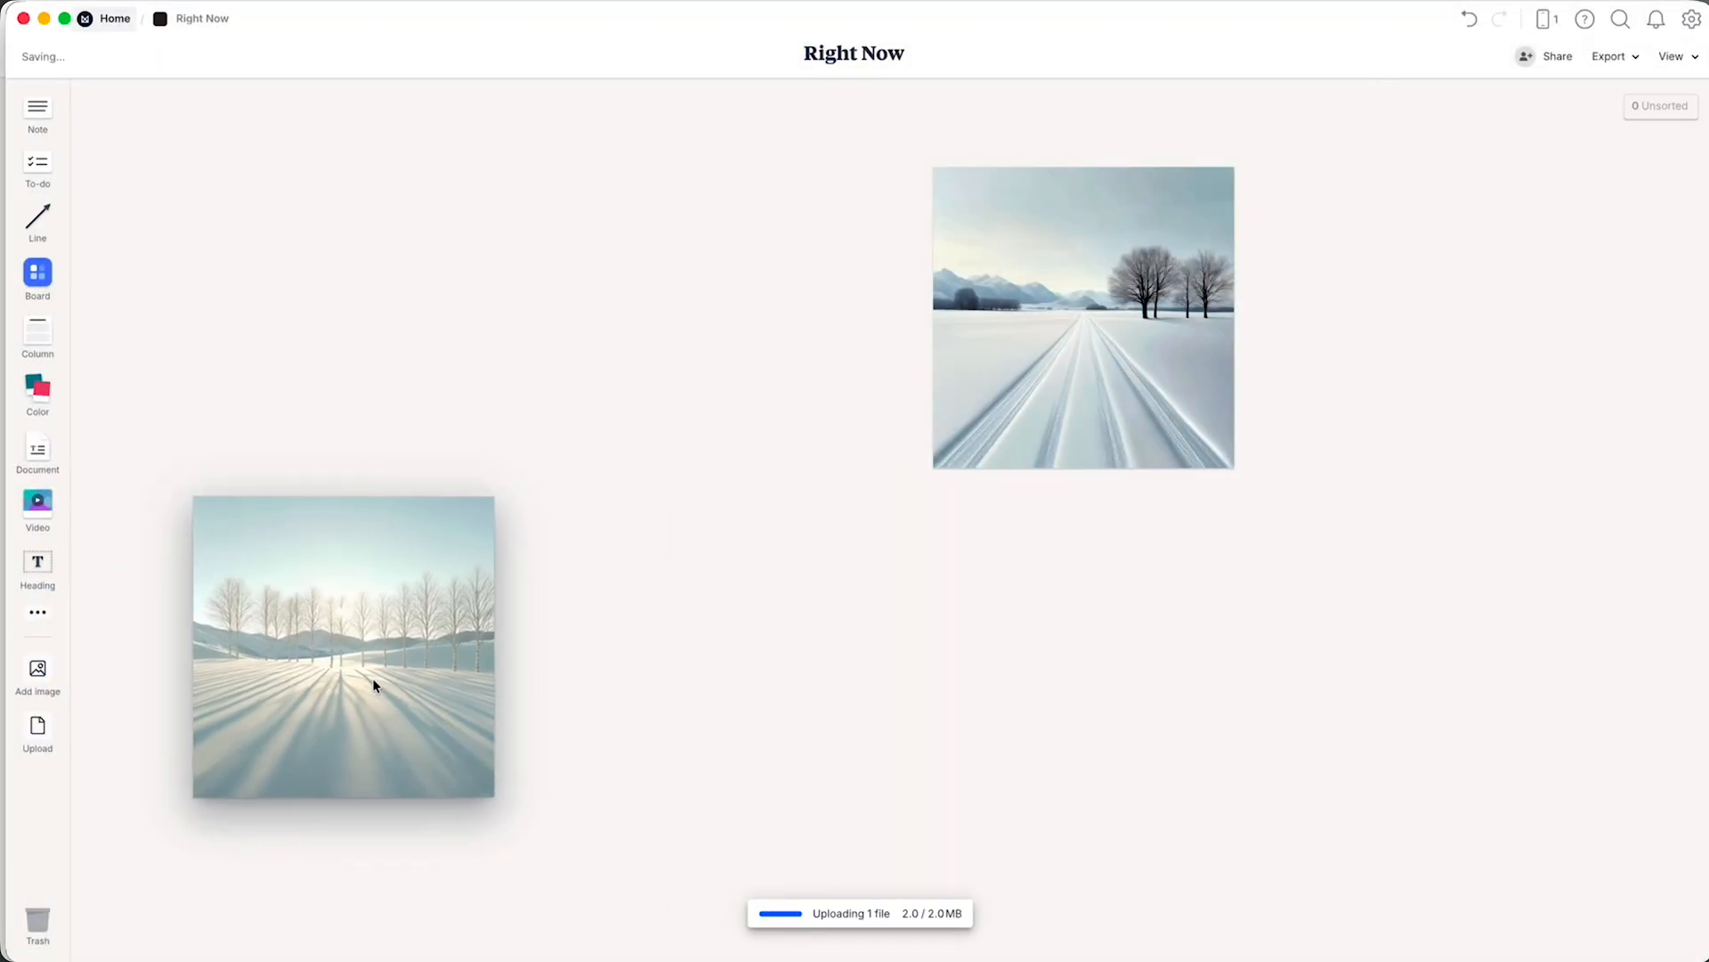
Upload the firewood and flower pot image from the Quiet Winter folder and place it overlapping the snowy road image.
left_click(36, 739)
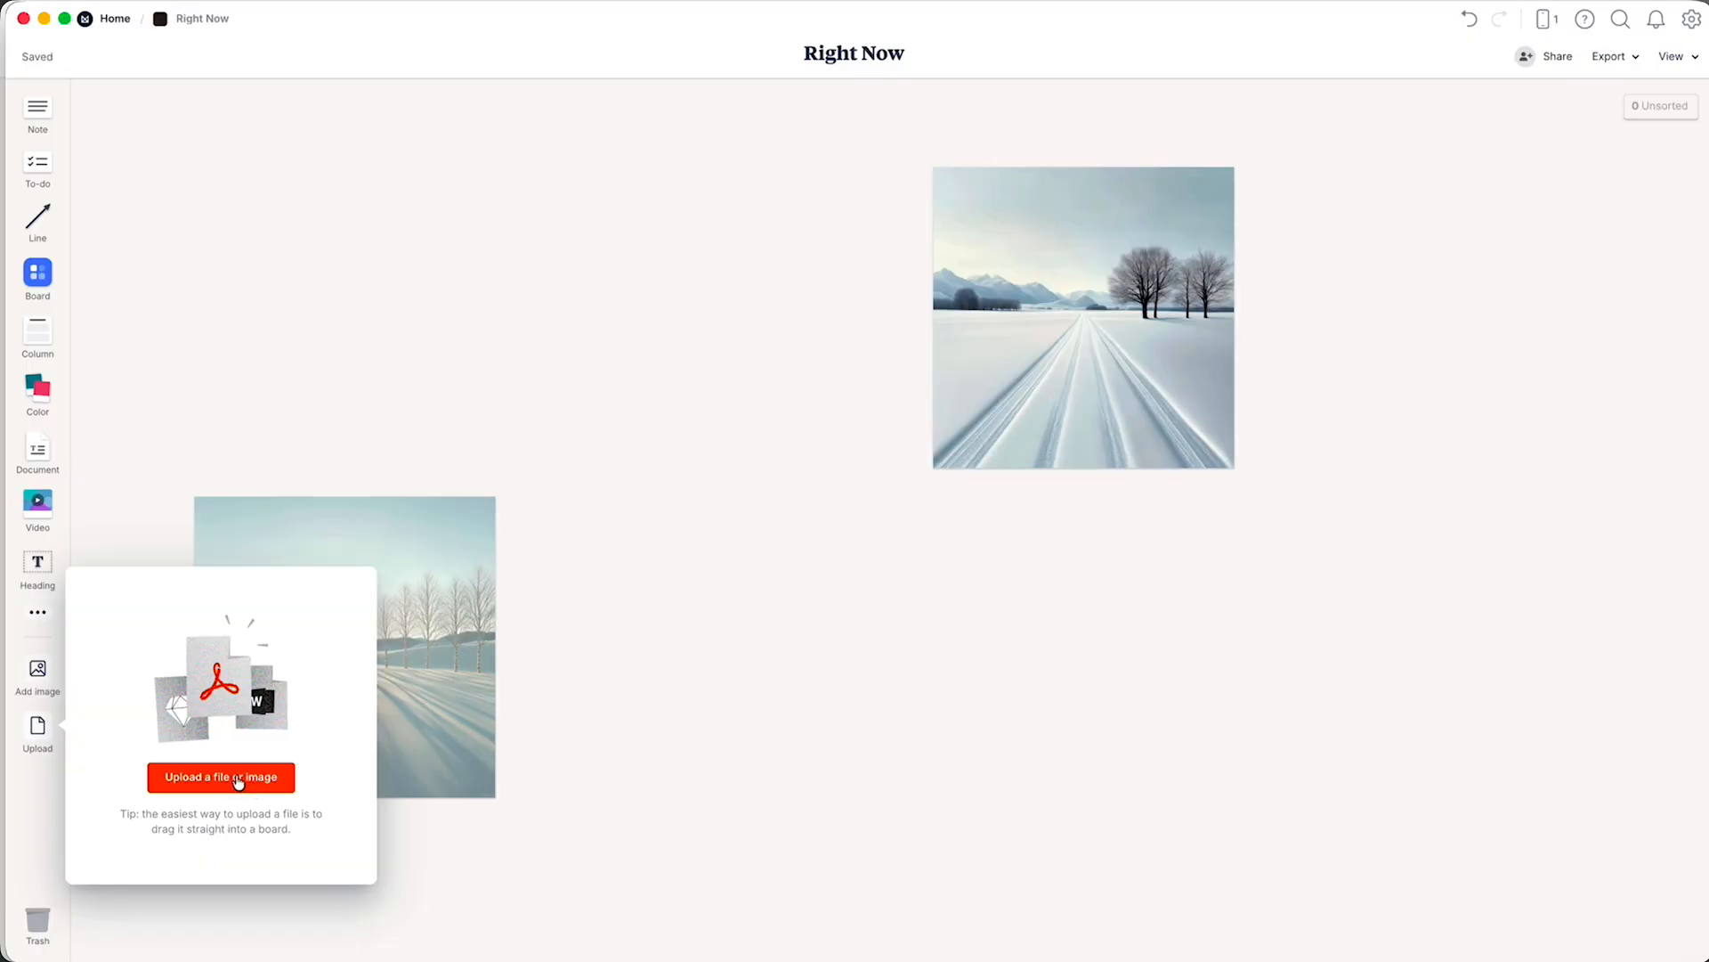
left_click(237, 779)
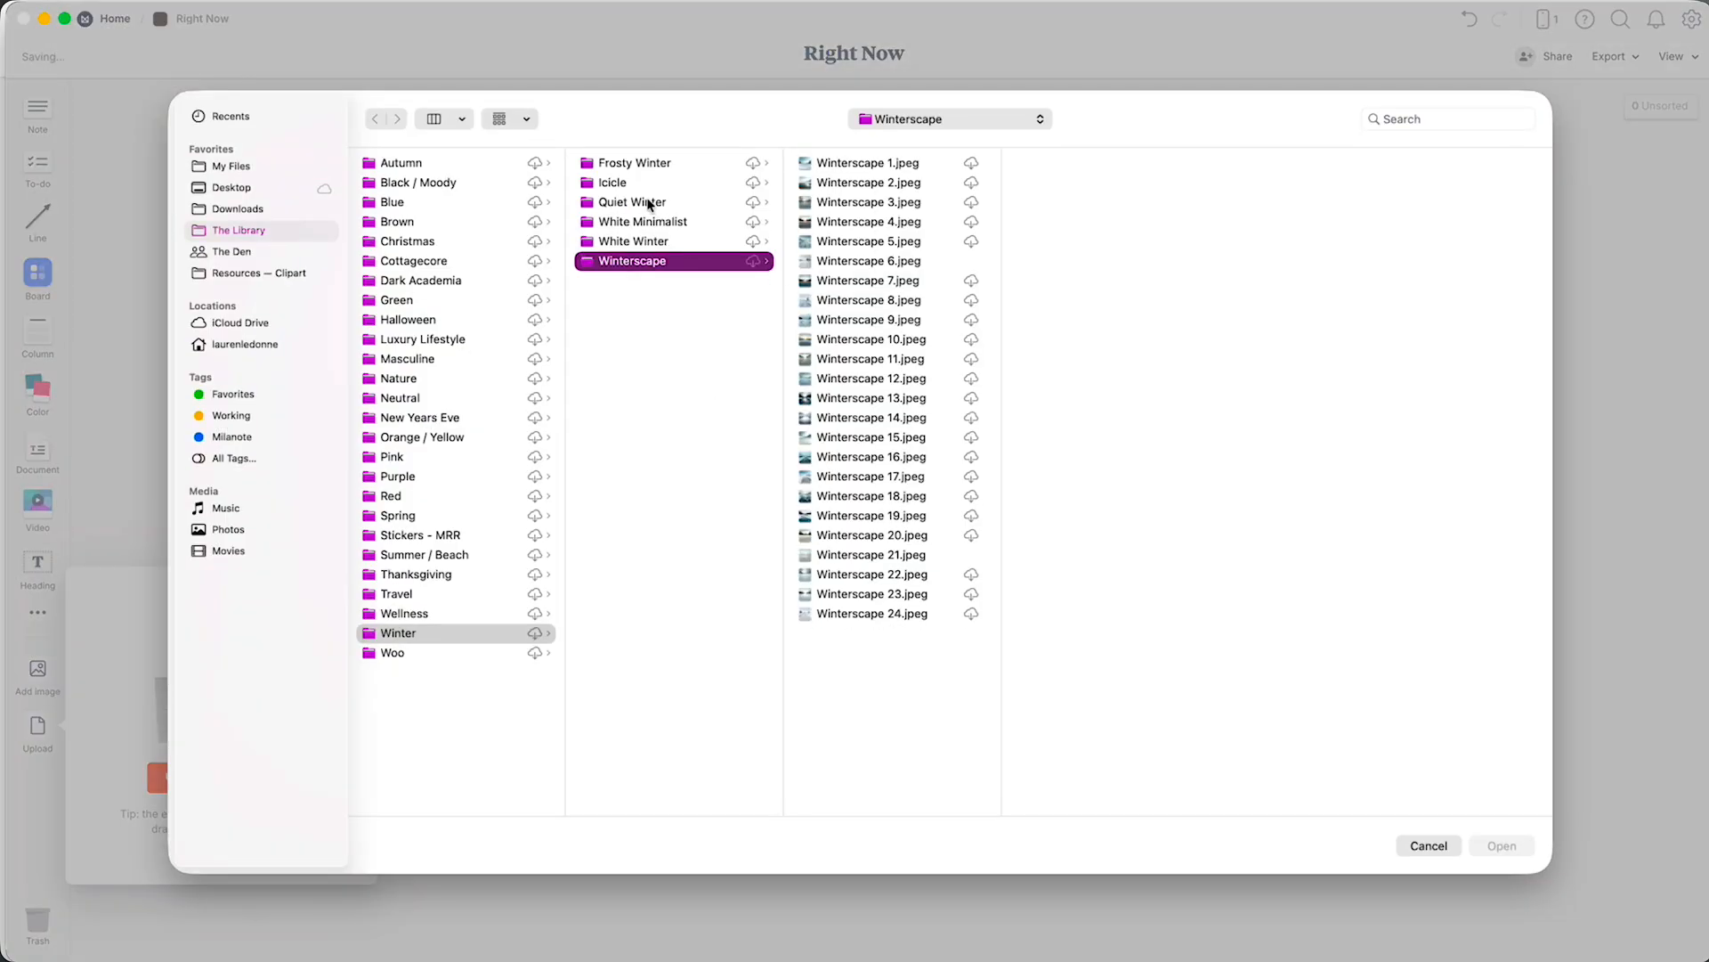
left_click(649, 203)
left_click(896, 301)
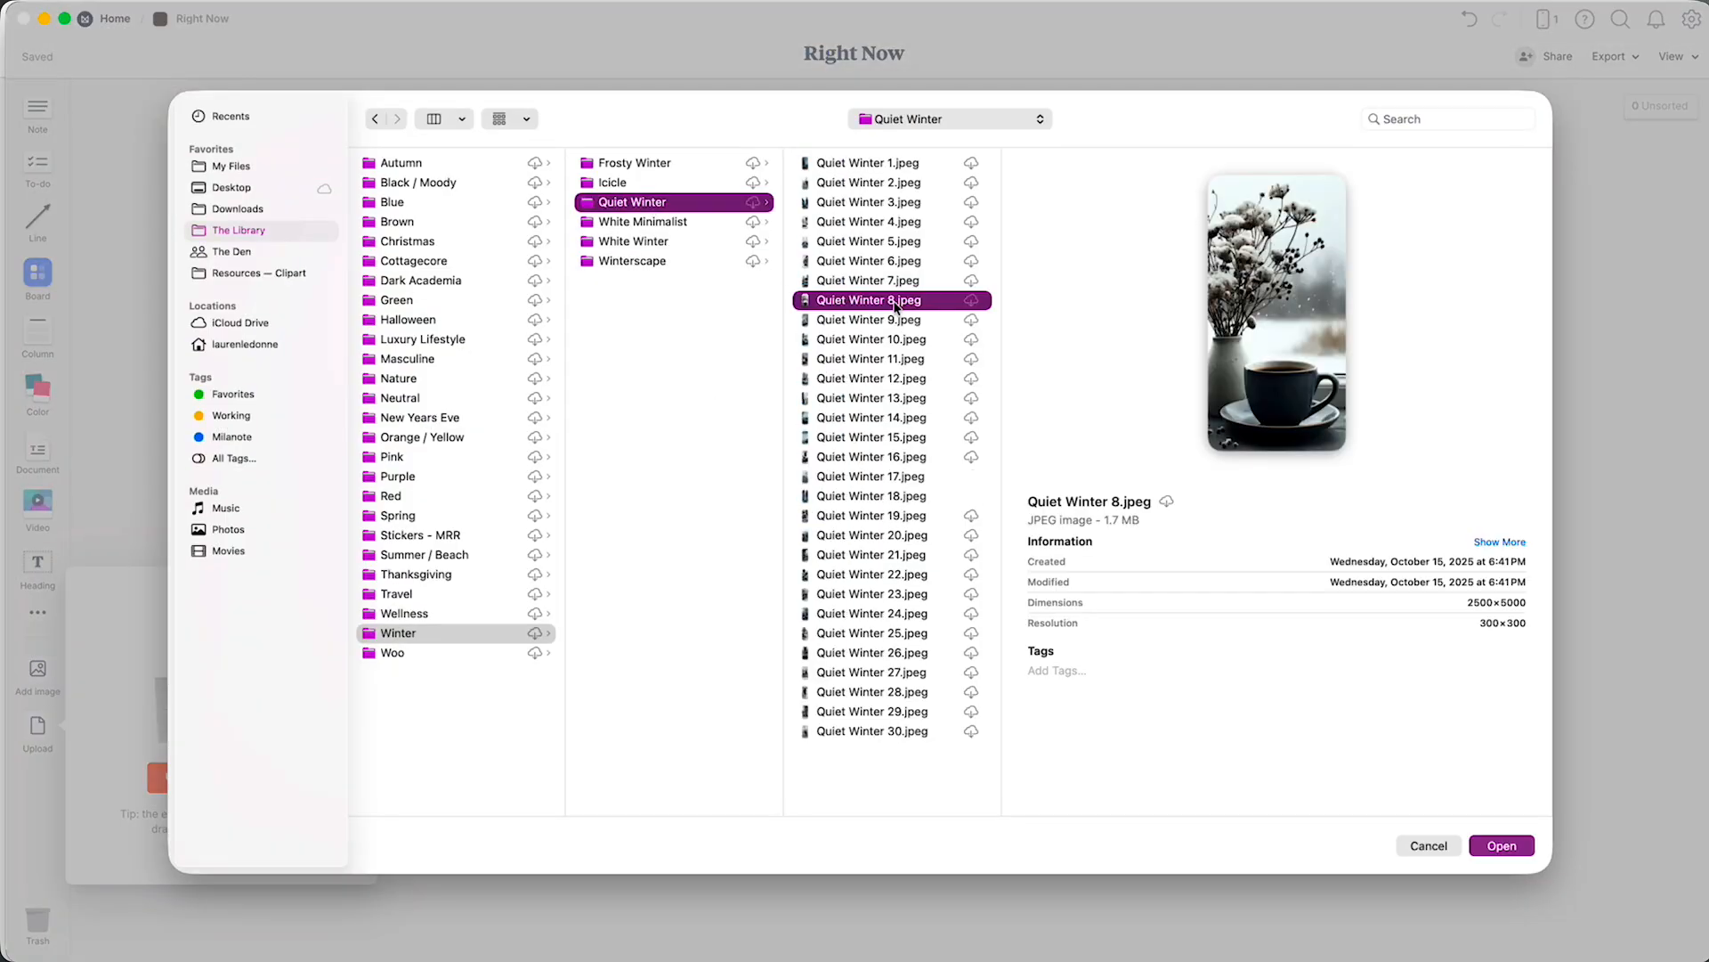
key("Down")
left_click(901, 732)
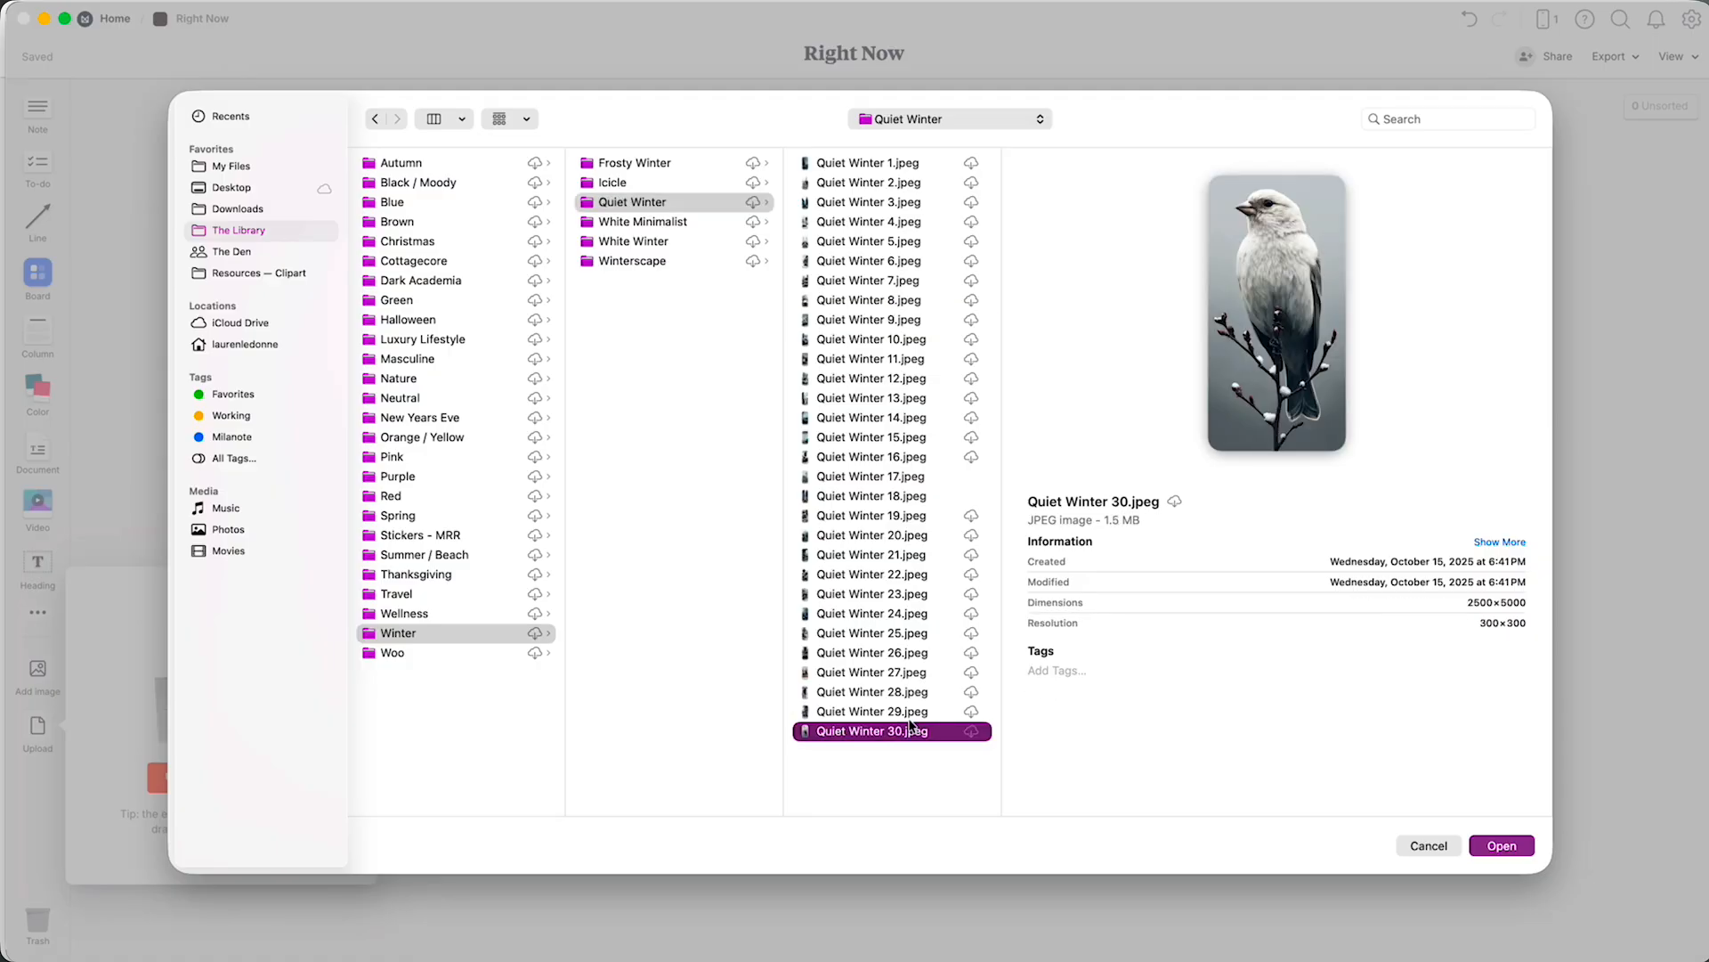
left_click(909, 717)
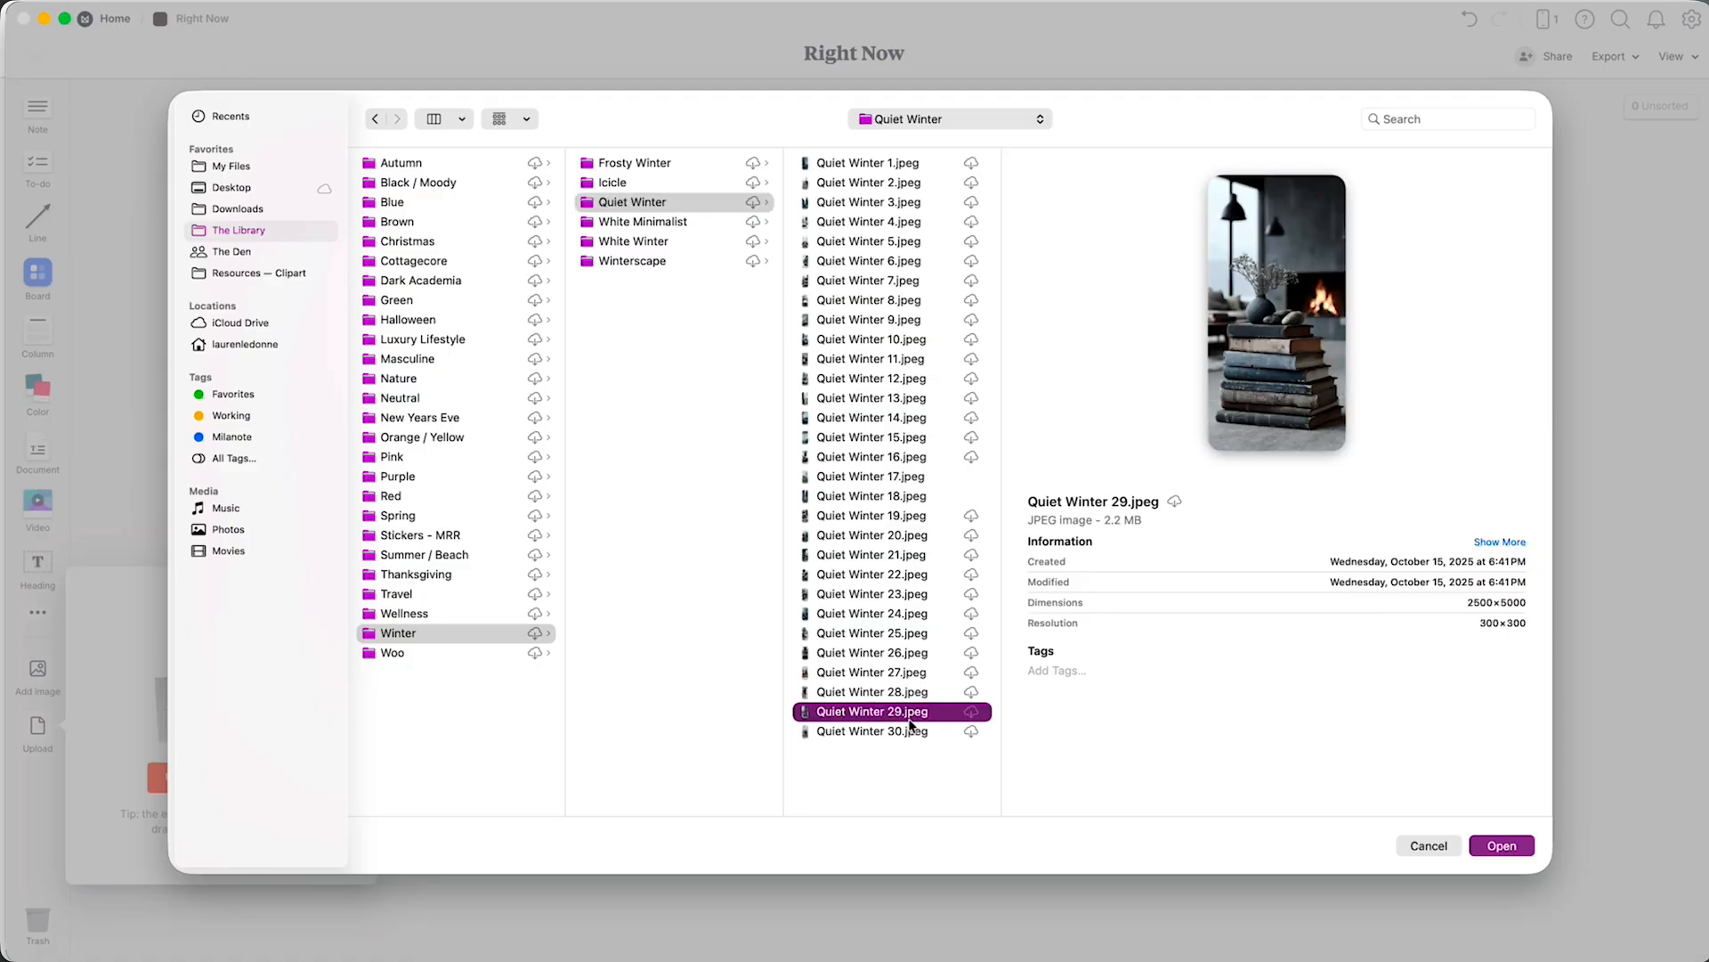
key("Up")
key("Up")
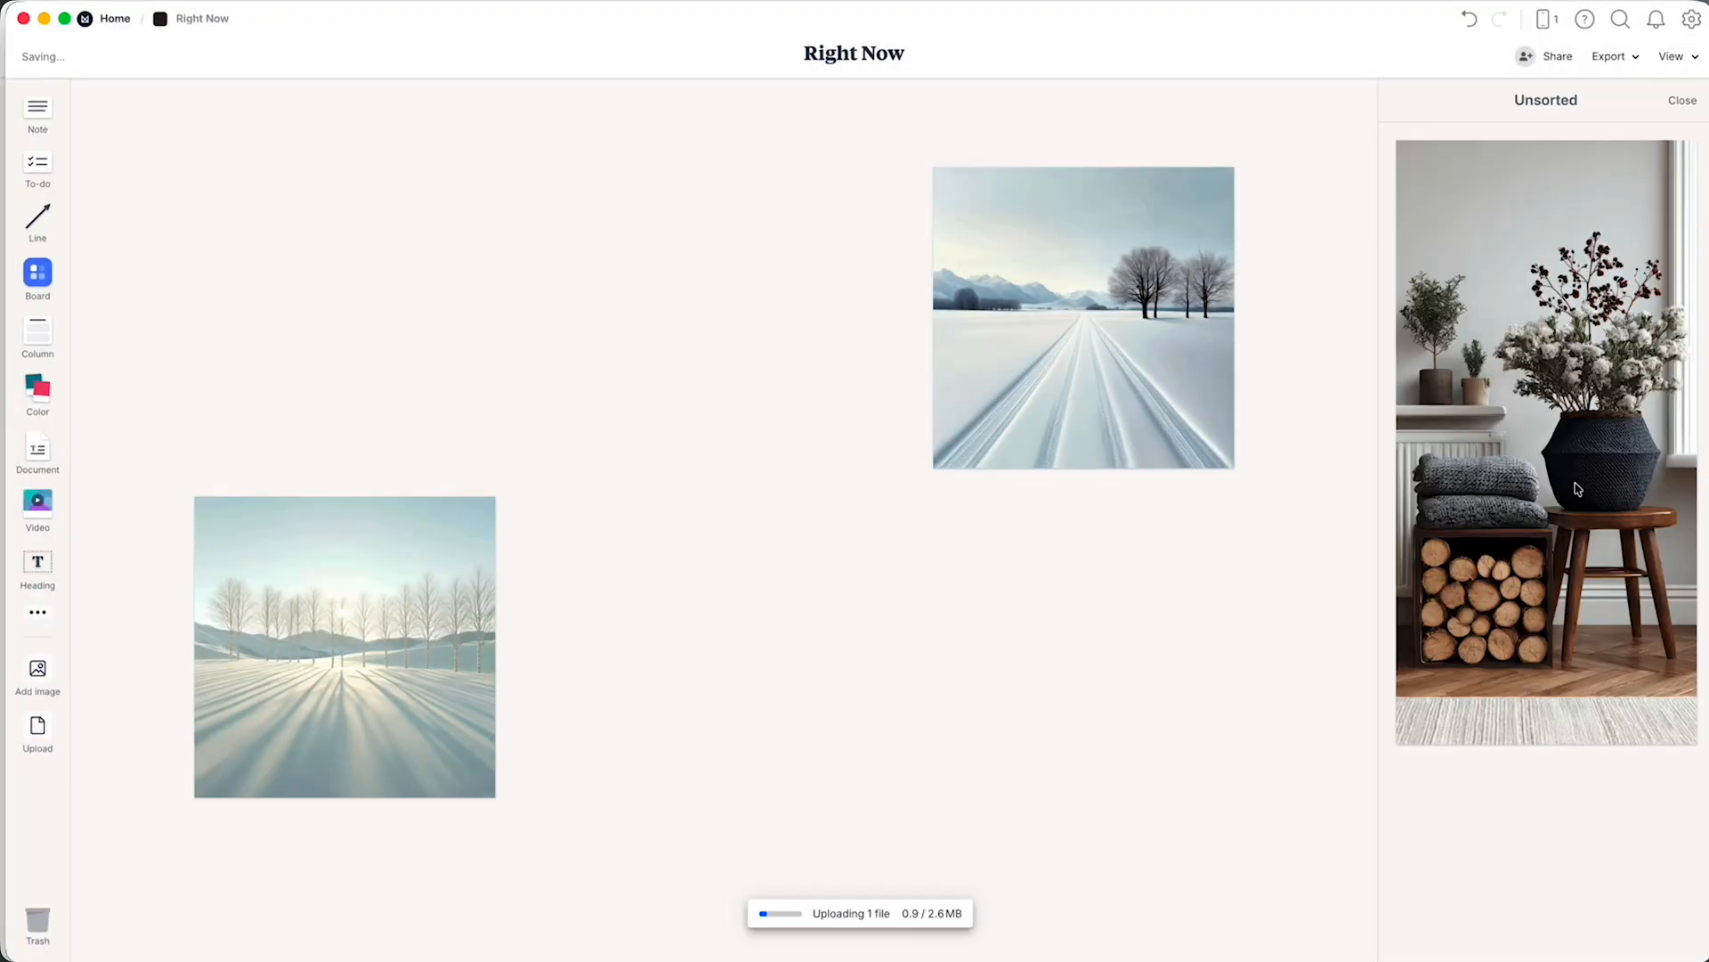
left_click_drag(1576, 486, 1008, 565)
left_click(1093, 798)
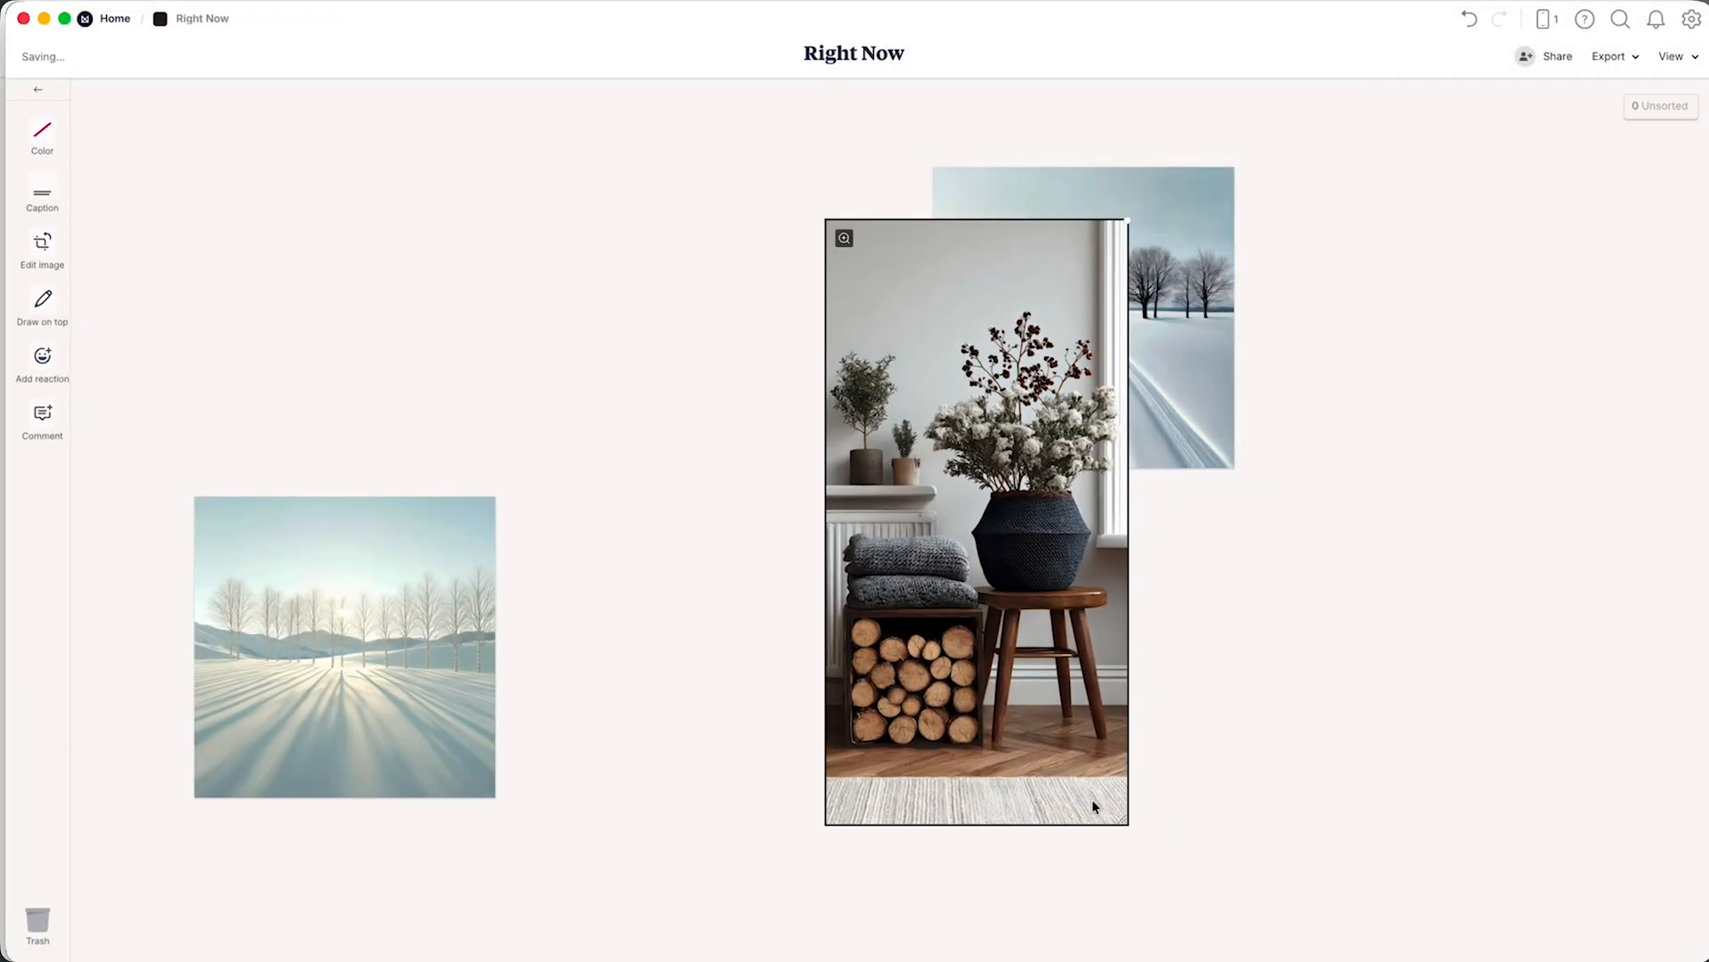
Crop a strip off the top and bottom of the firewood image, save the crop, and return to the board.
double_click(1070, 780)
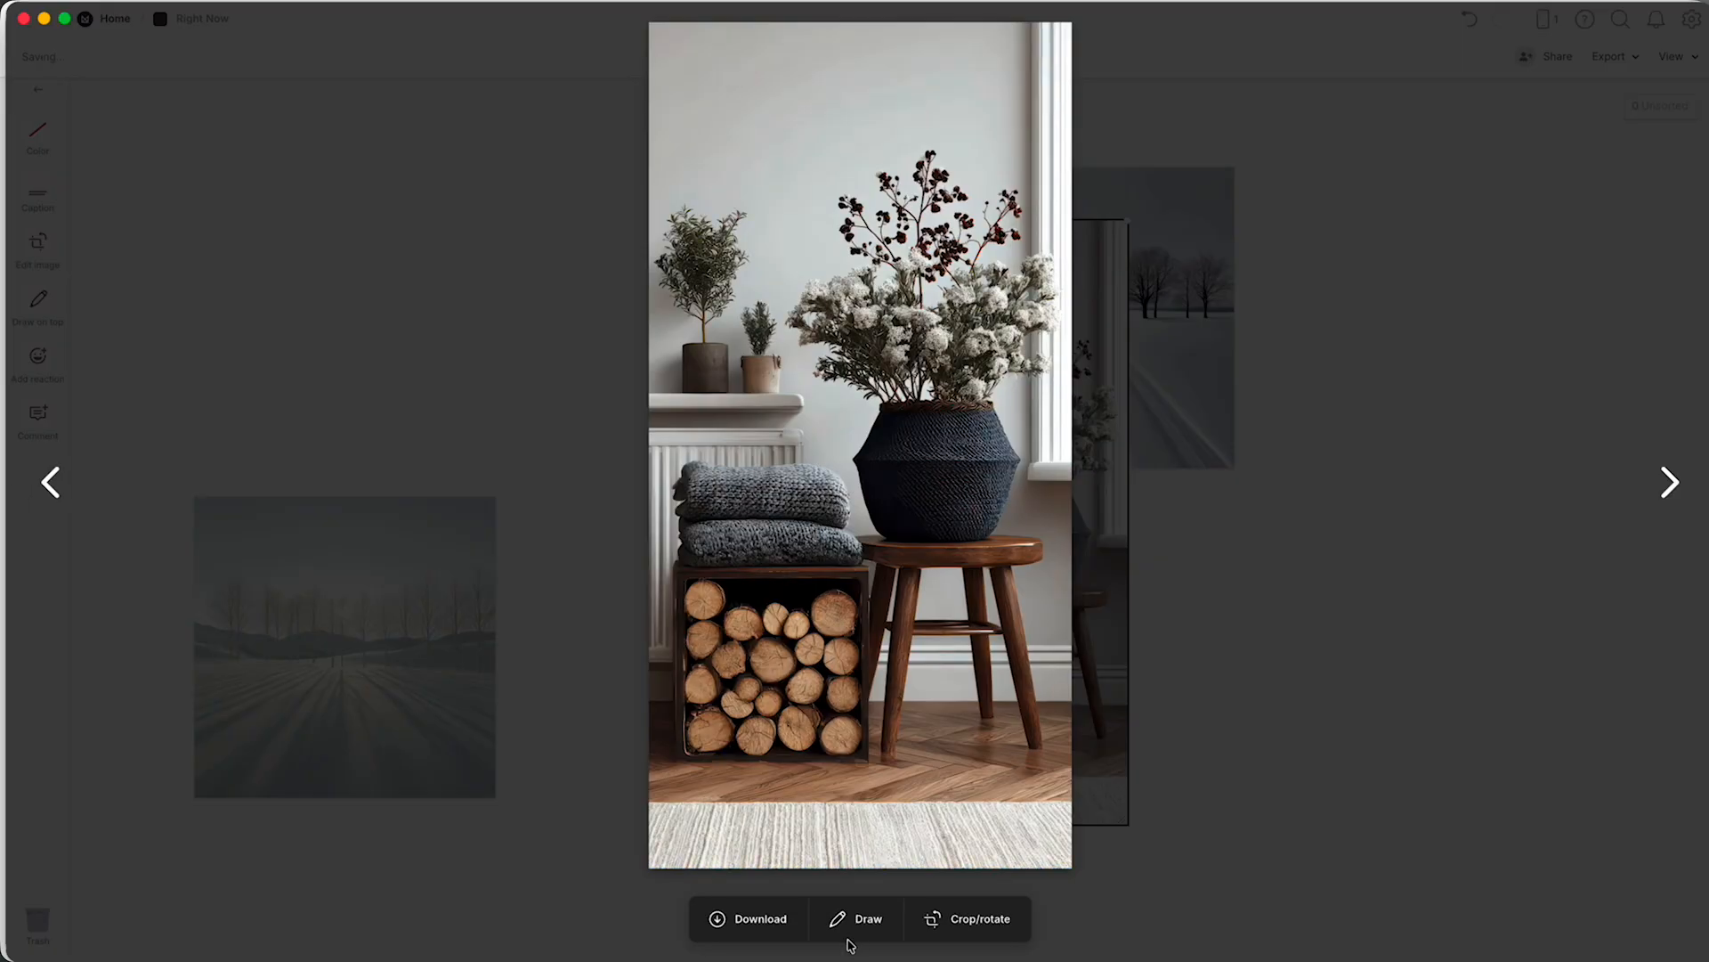
left_click(869, 922)
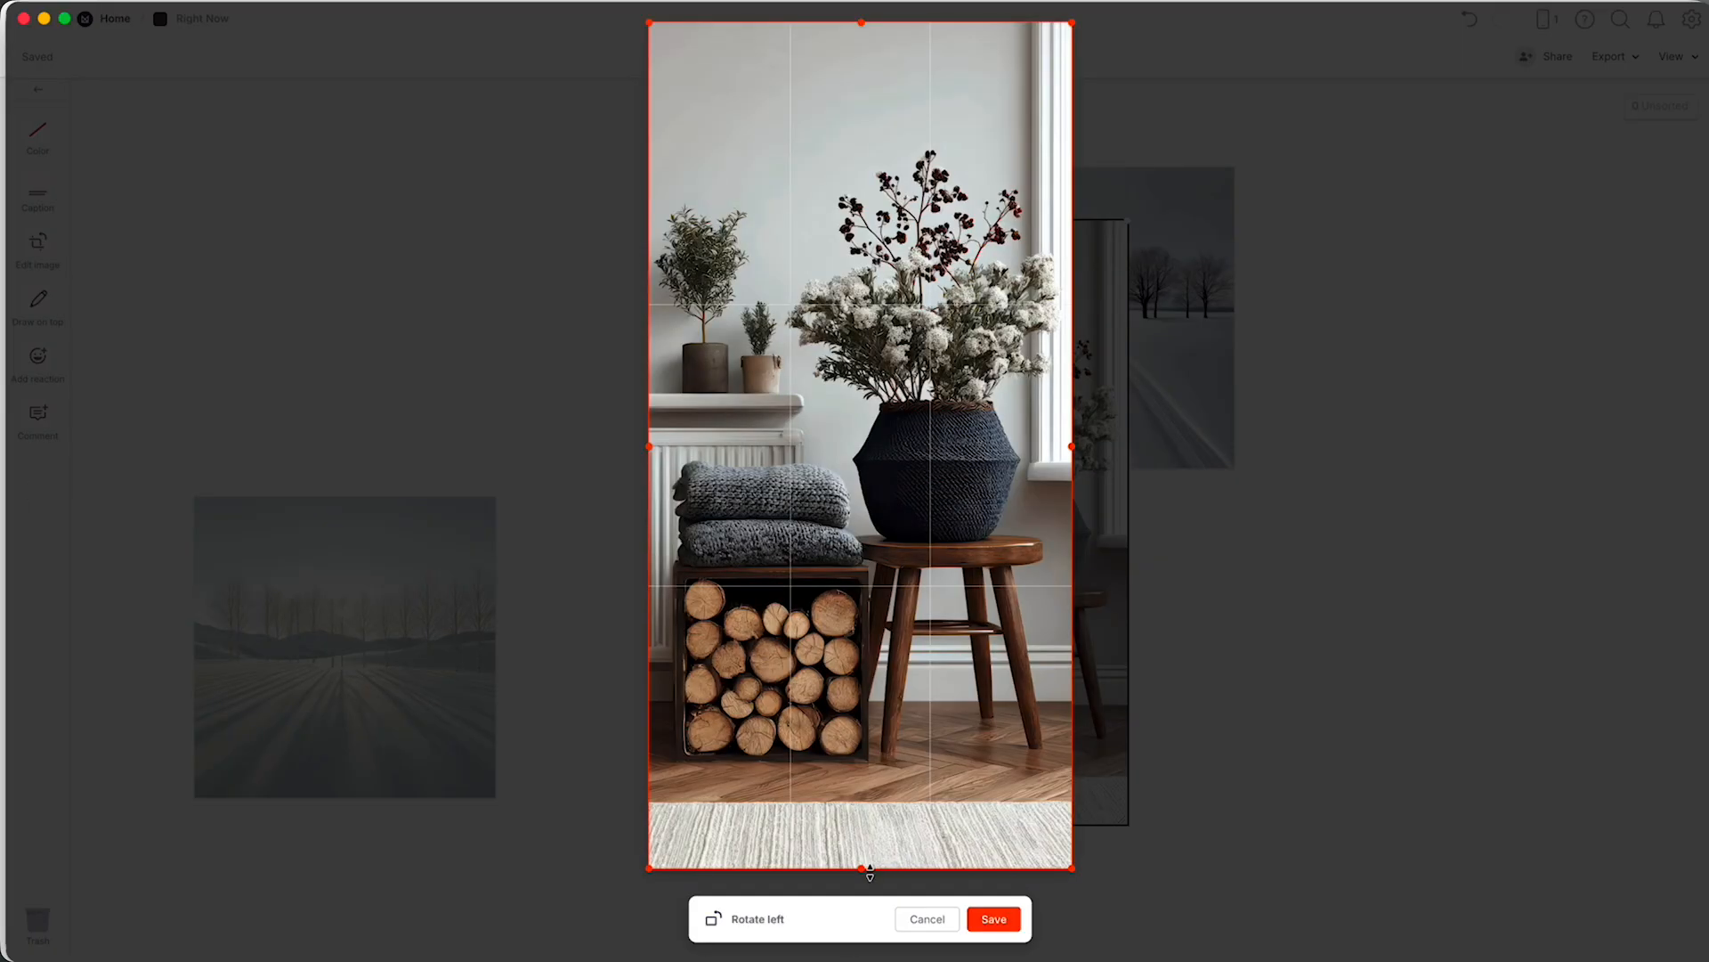
left_click_drag(870, 871, 855, 777)
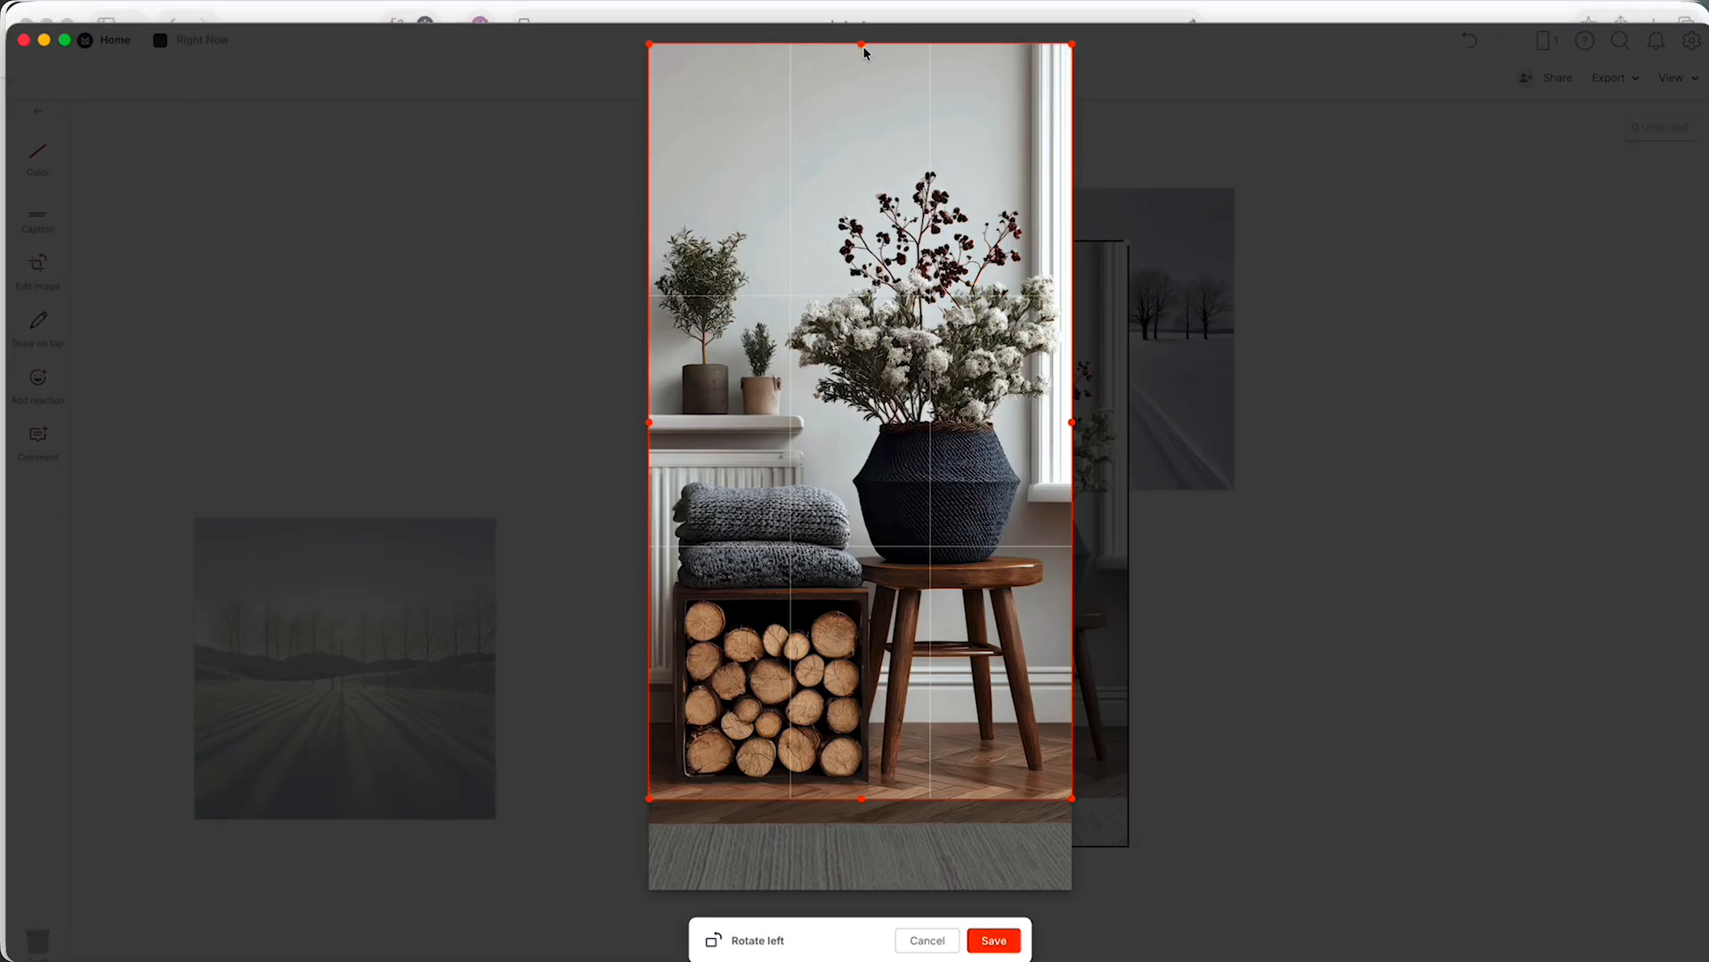
left_click_drag(864, 51, 858, 173)
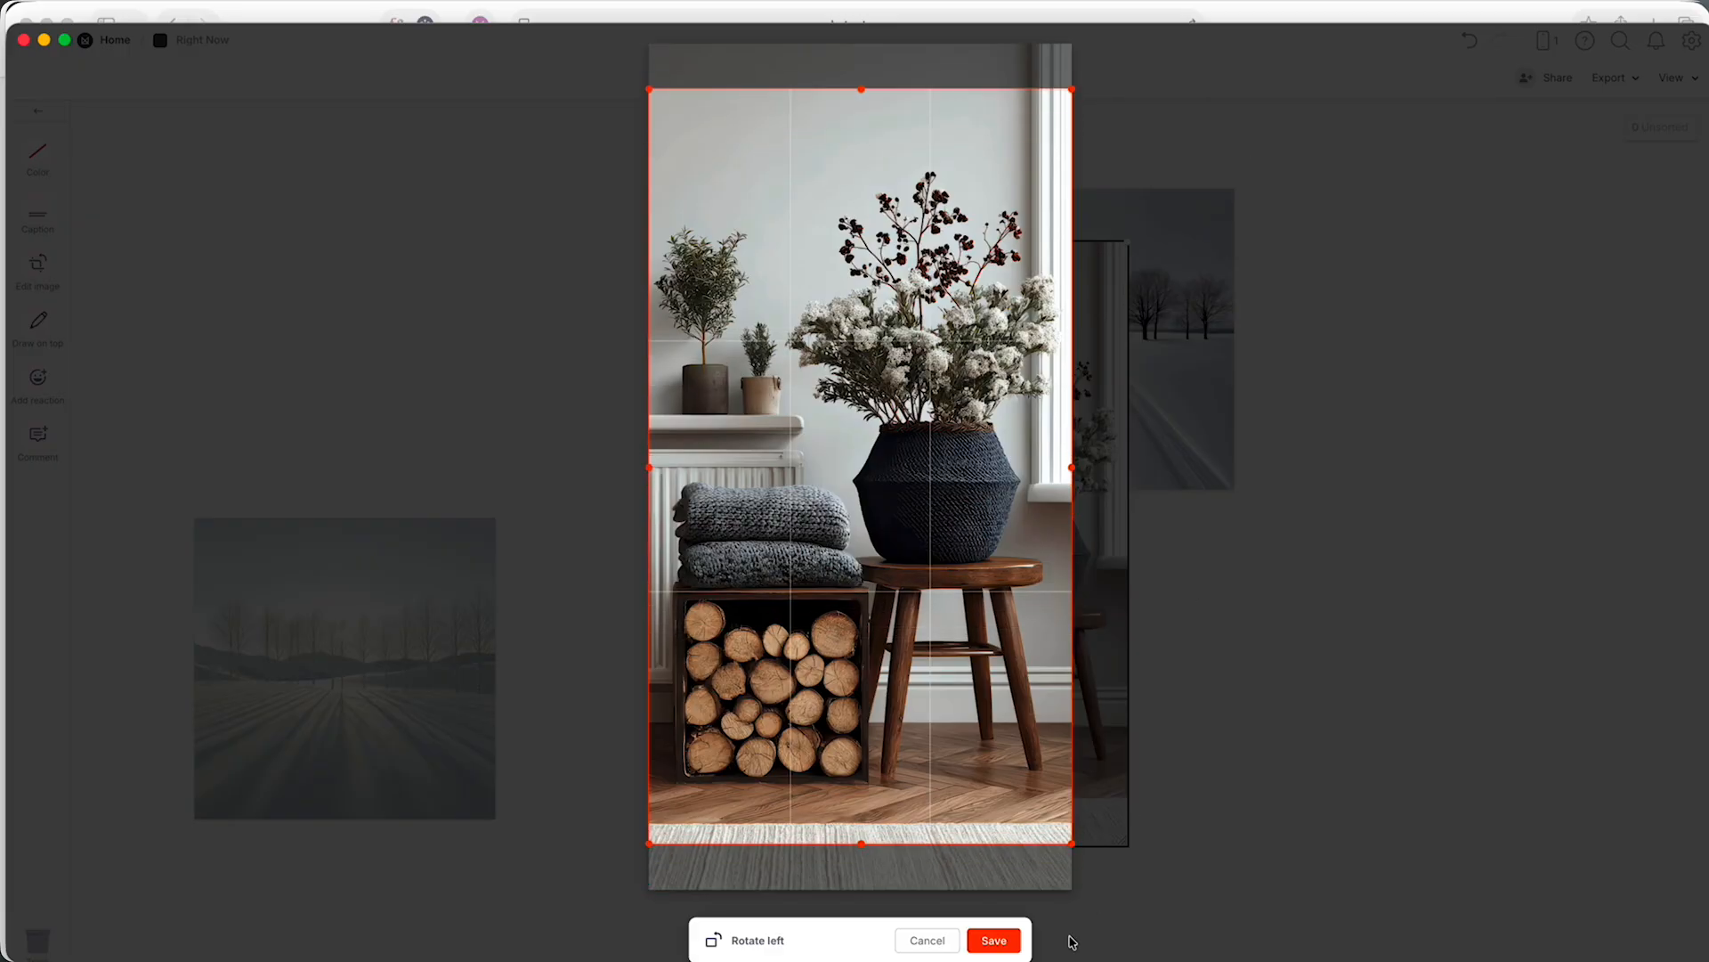
left_click(1013, 942)
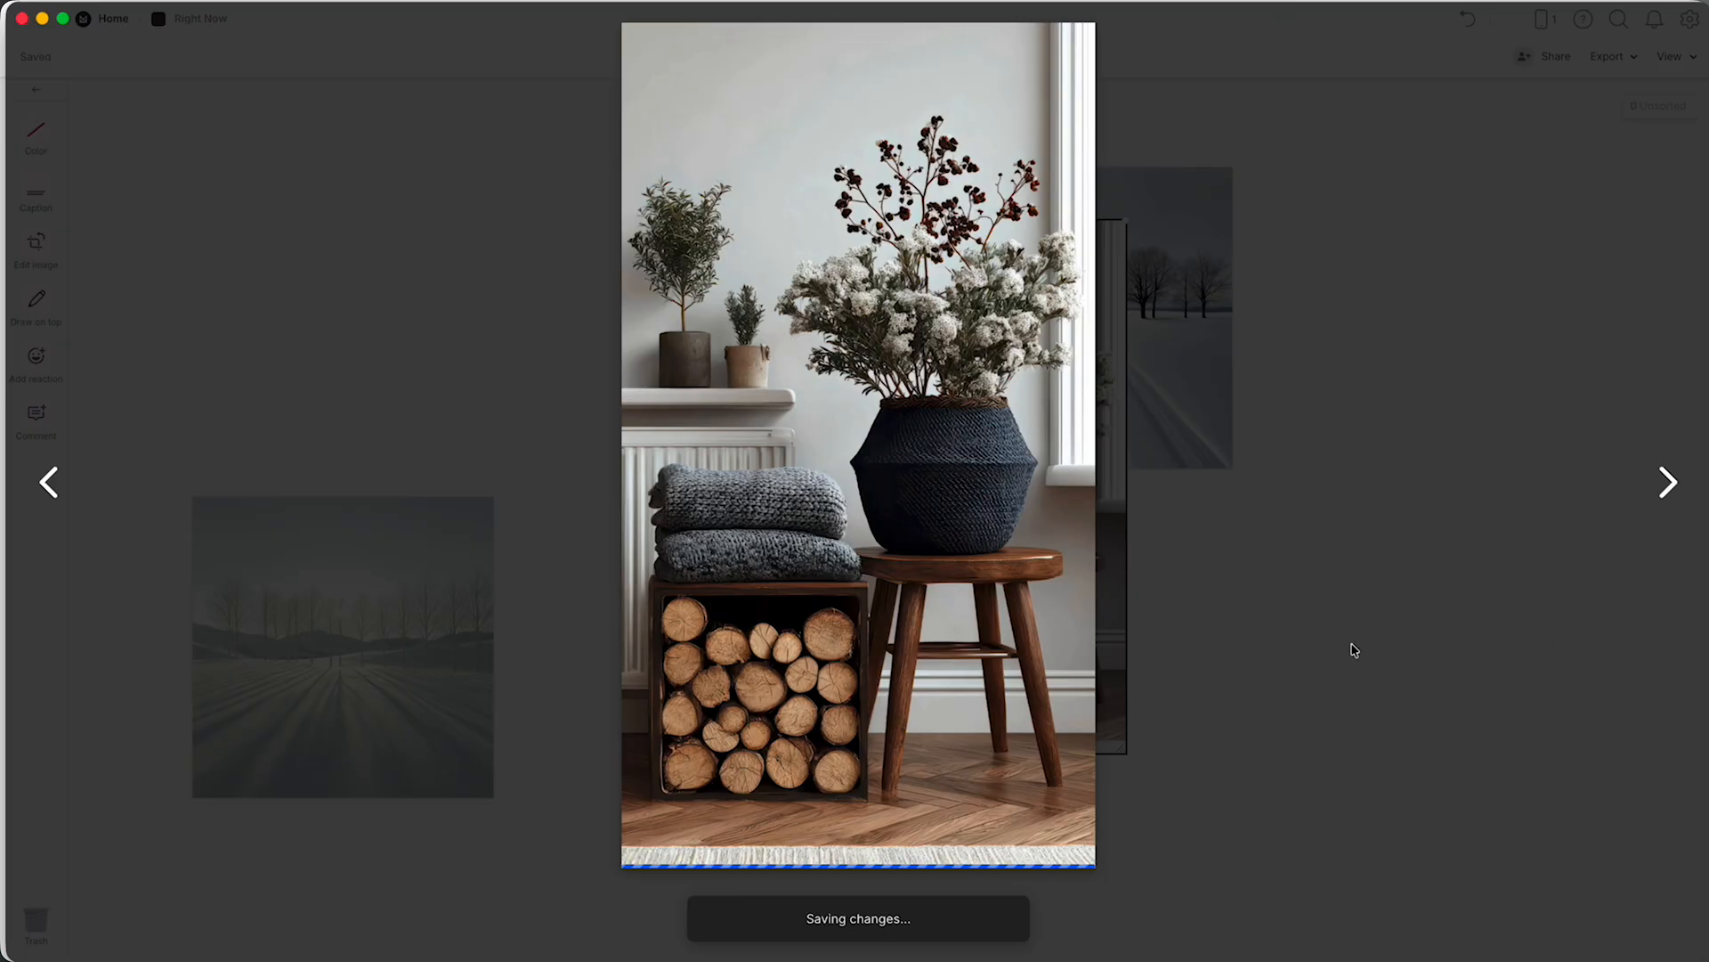
left_click(1339, 763)
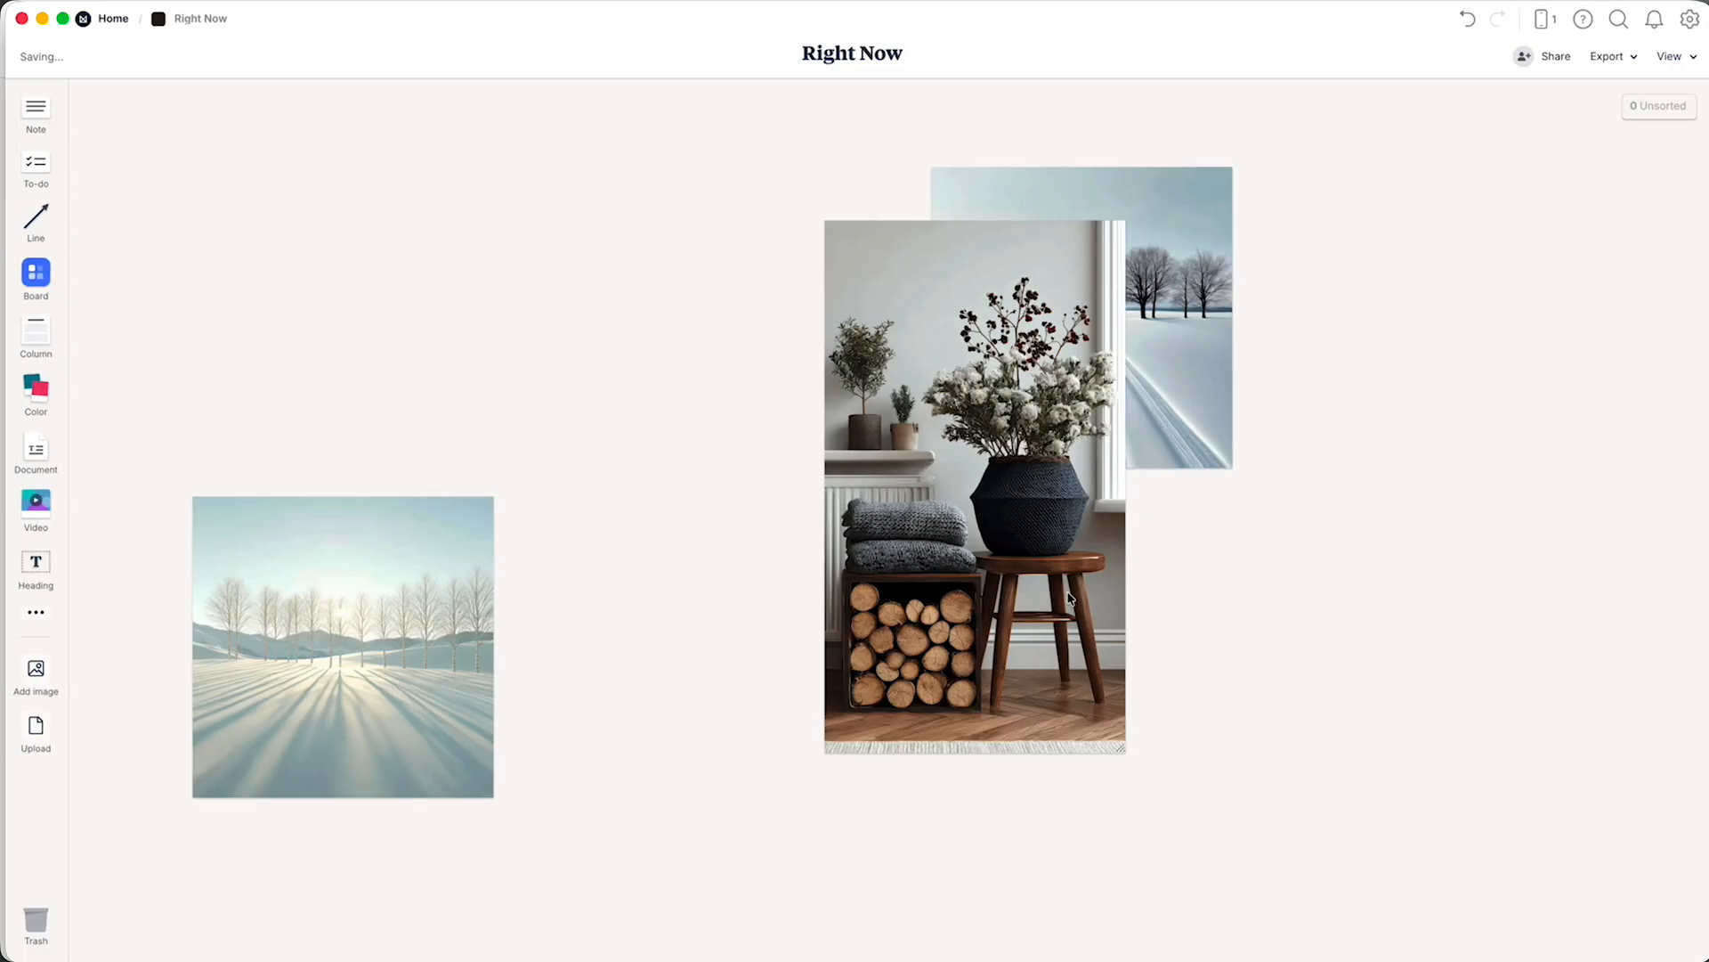
Shrink the cropped firewood image proportionally to roughly 60% of its width, keeping it overlapping the snowy road image.
left_click(1104, 730)
left_click_drag(1124, 763, 1007, 588)
left_click(1171, 588)
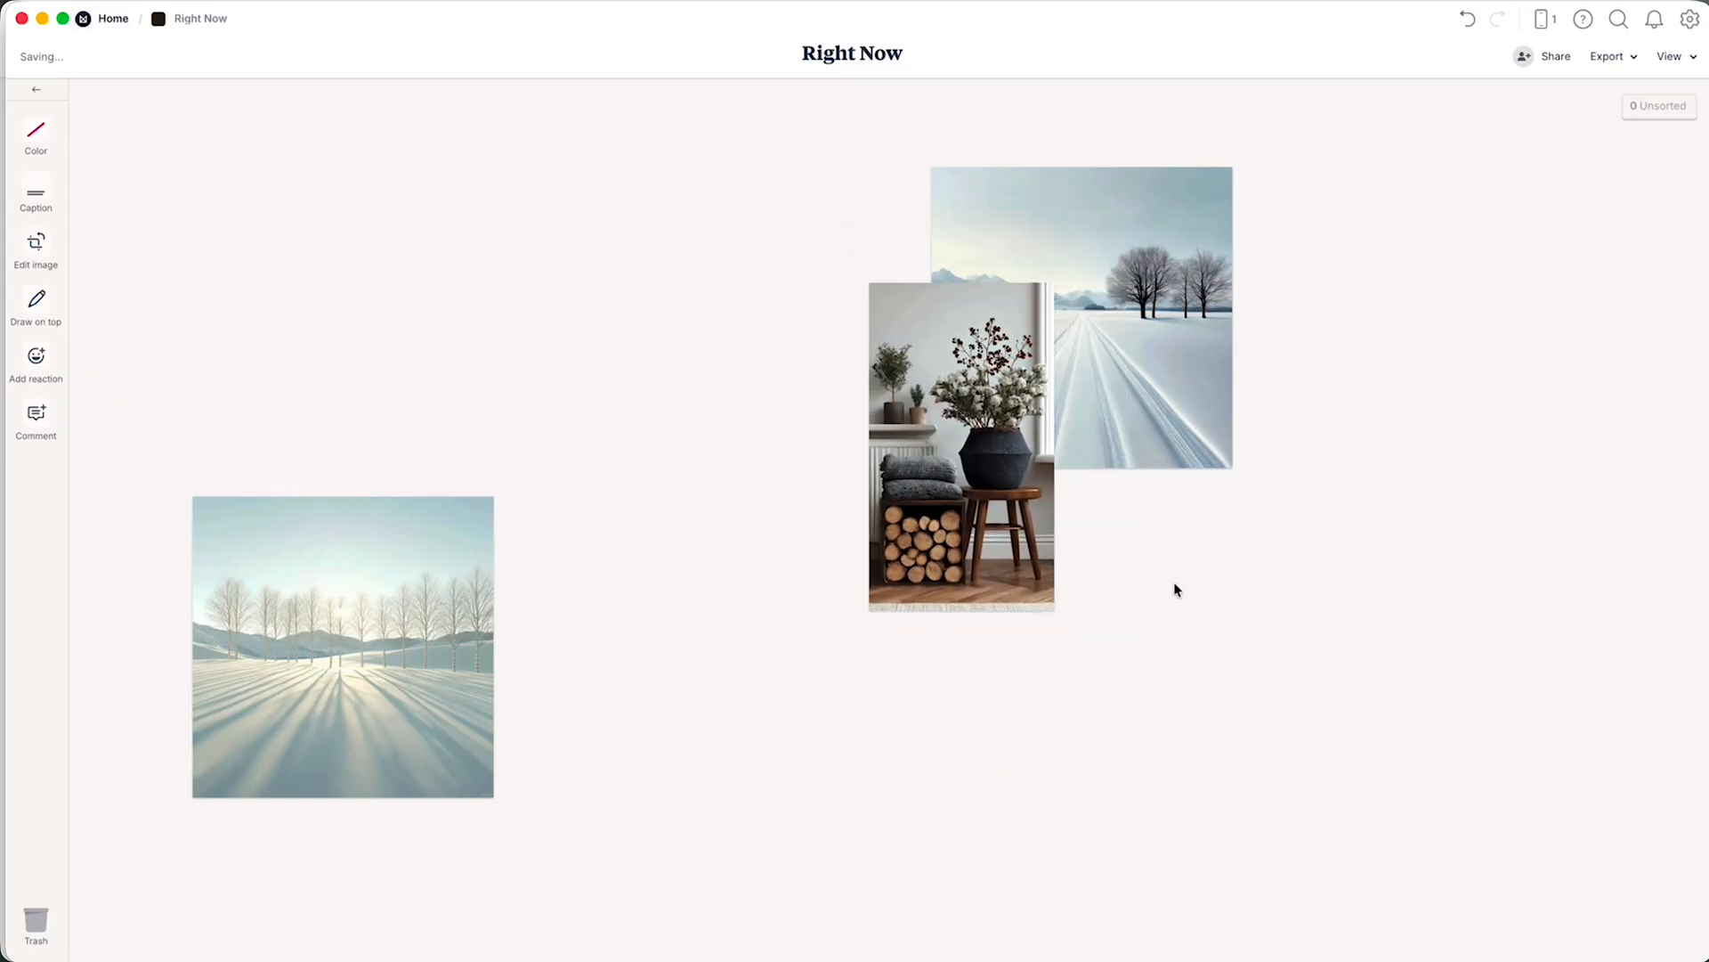
Preview the images in the Quiet Winter folder to look for another one to upload to the board.
left_click(36, 730)
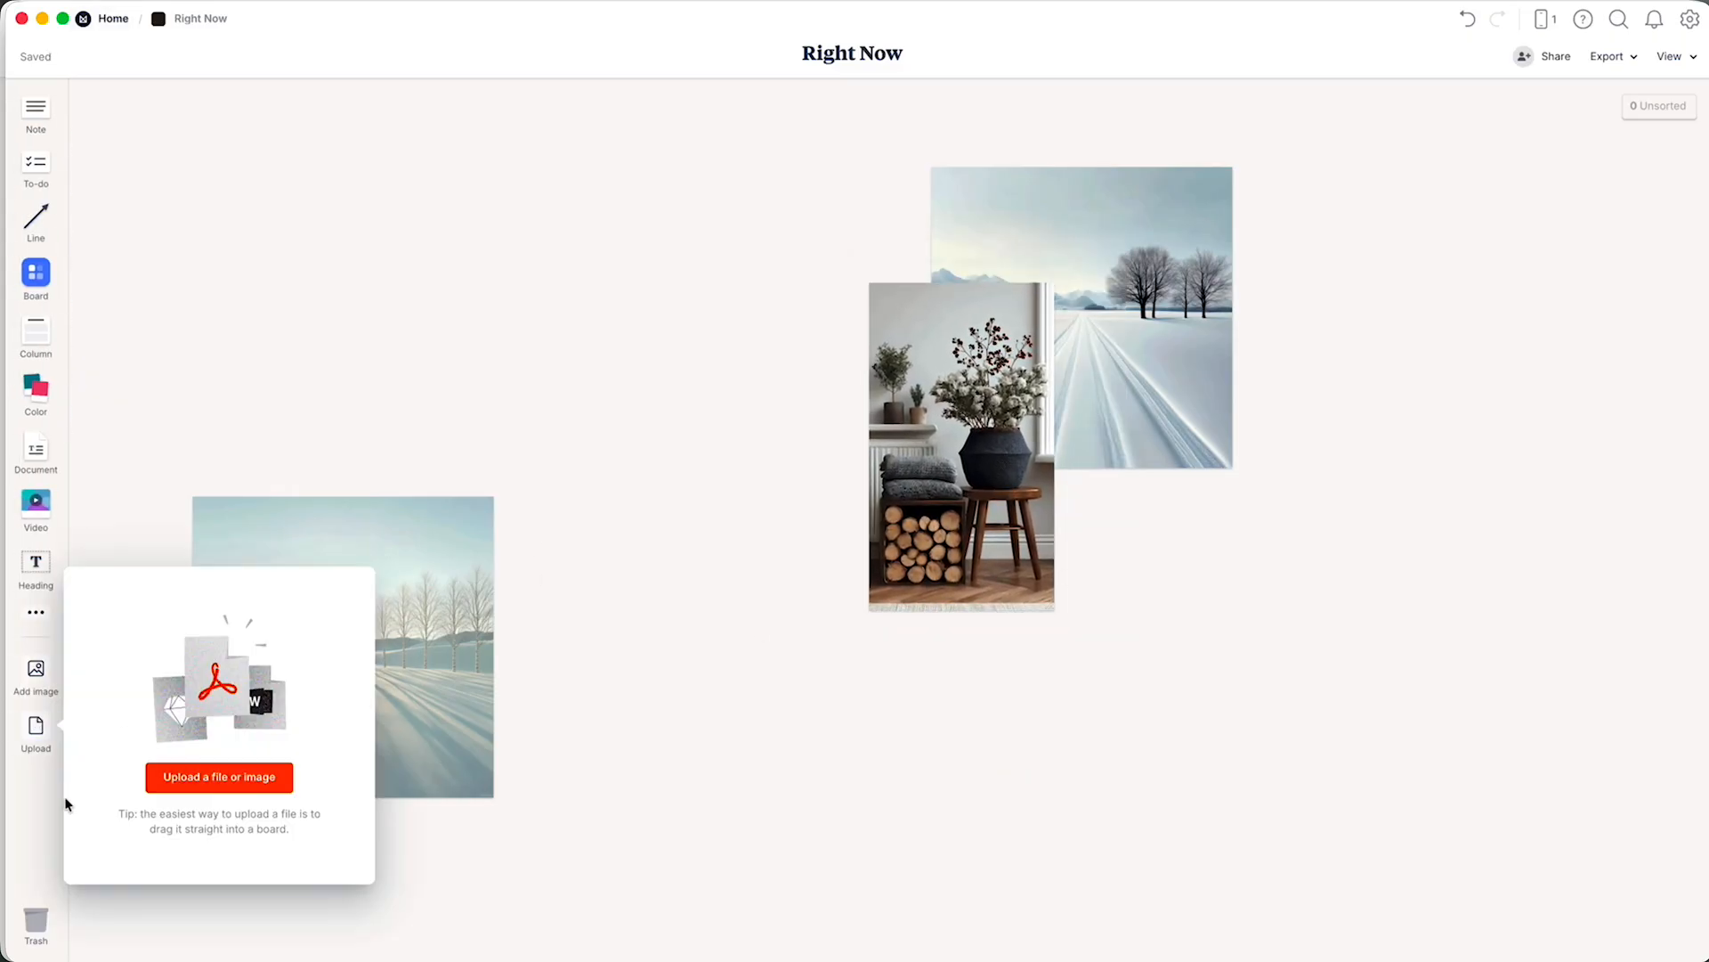
left_click(203, 780)
left_click(851, 244)
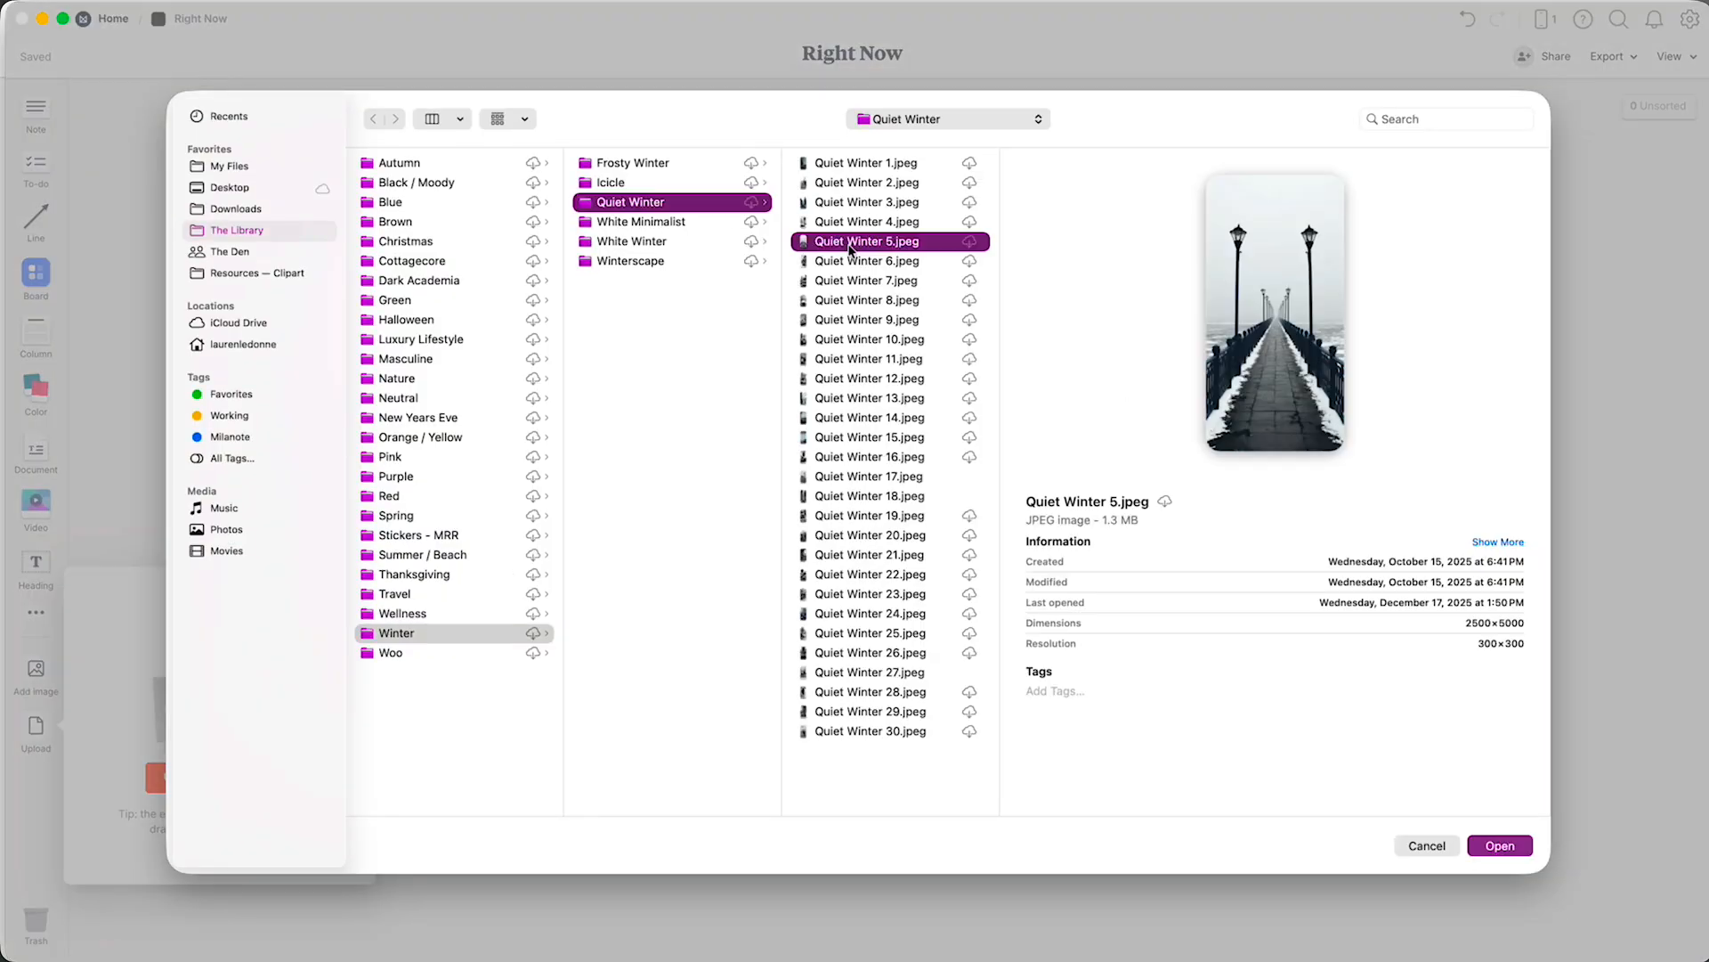
left_click(846, 418)
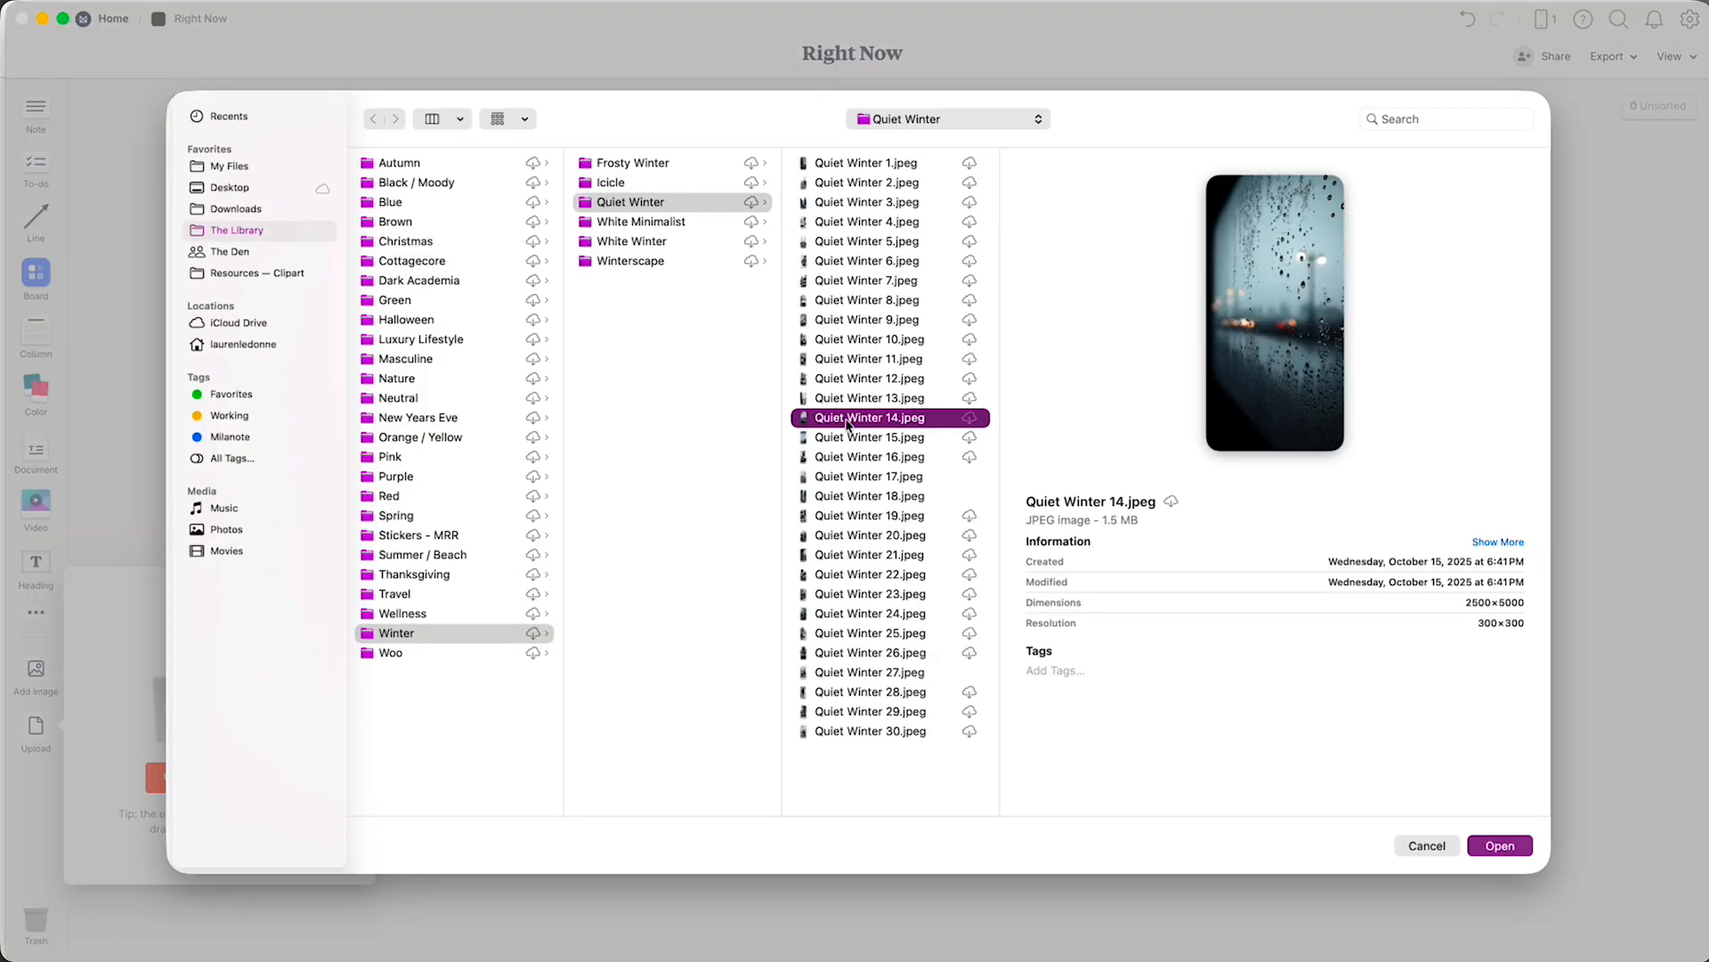
key("Up")
key("Up")
key("Up")
key("Up")
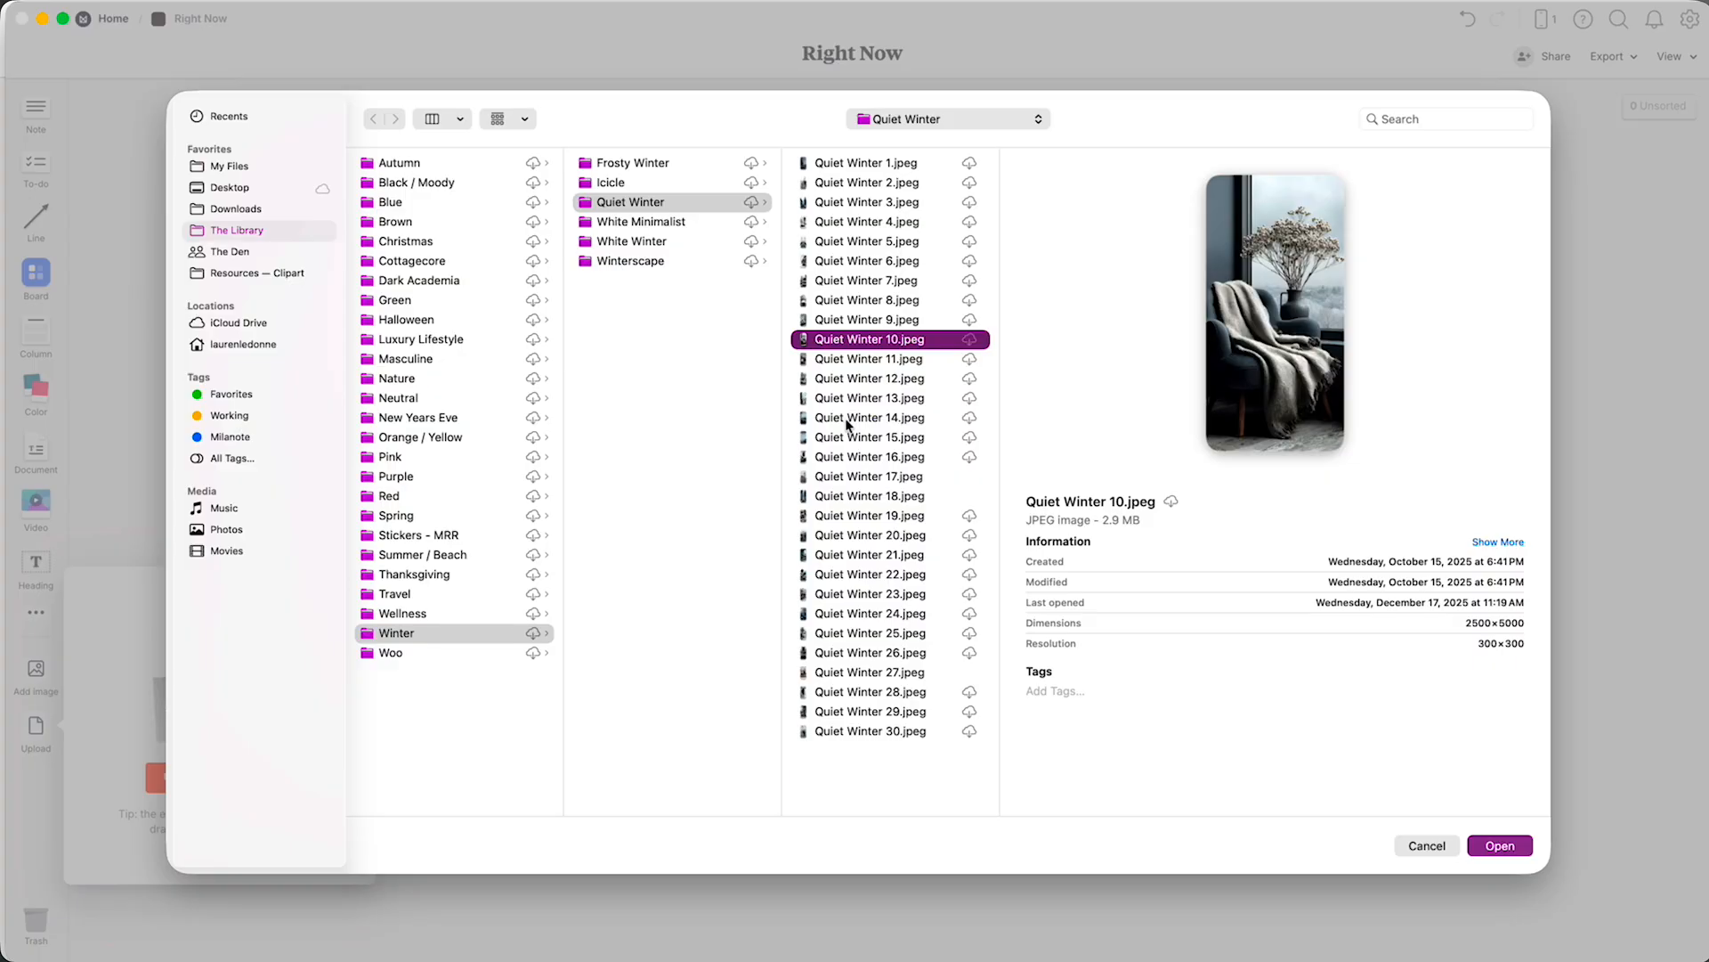
key("Up")
key("Up")
key("Up")
key("Up")
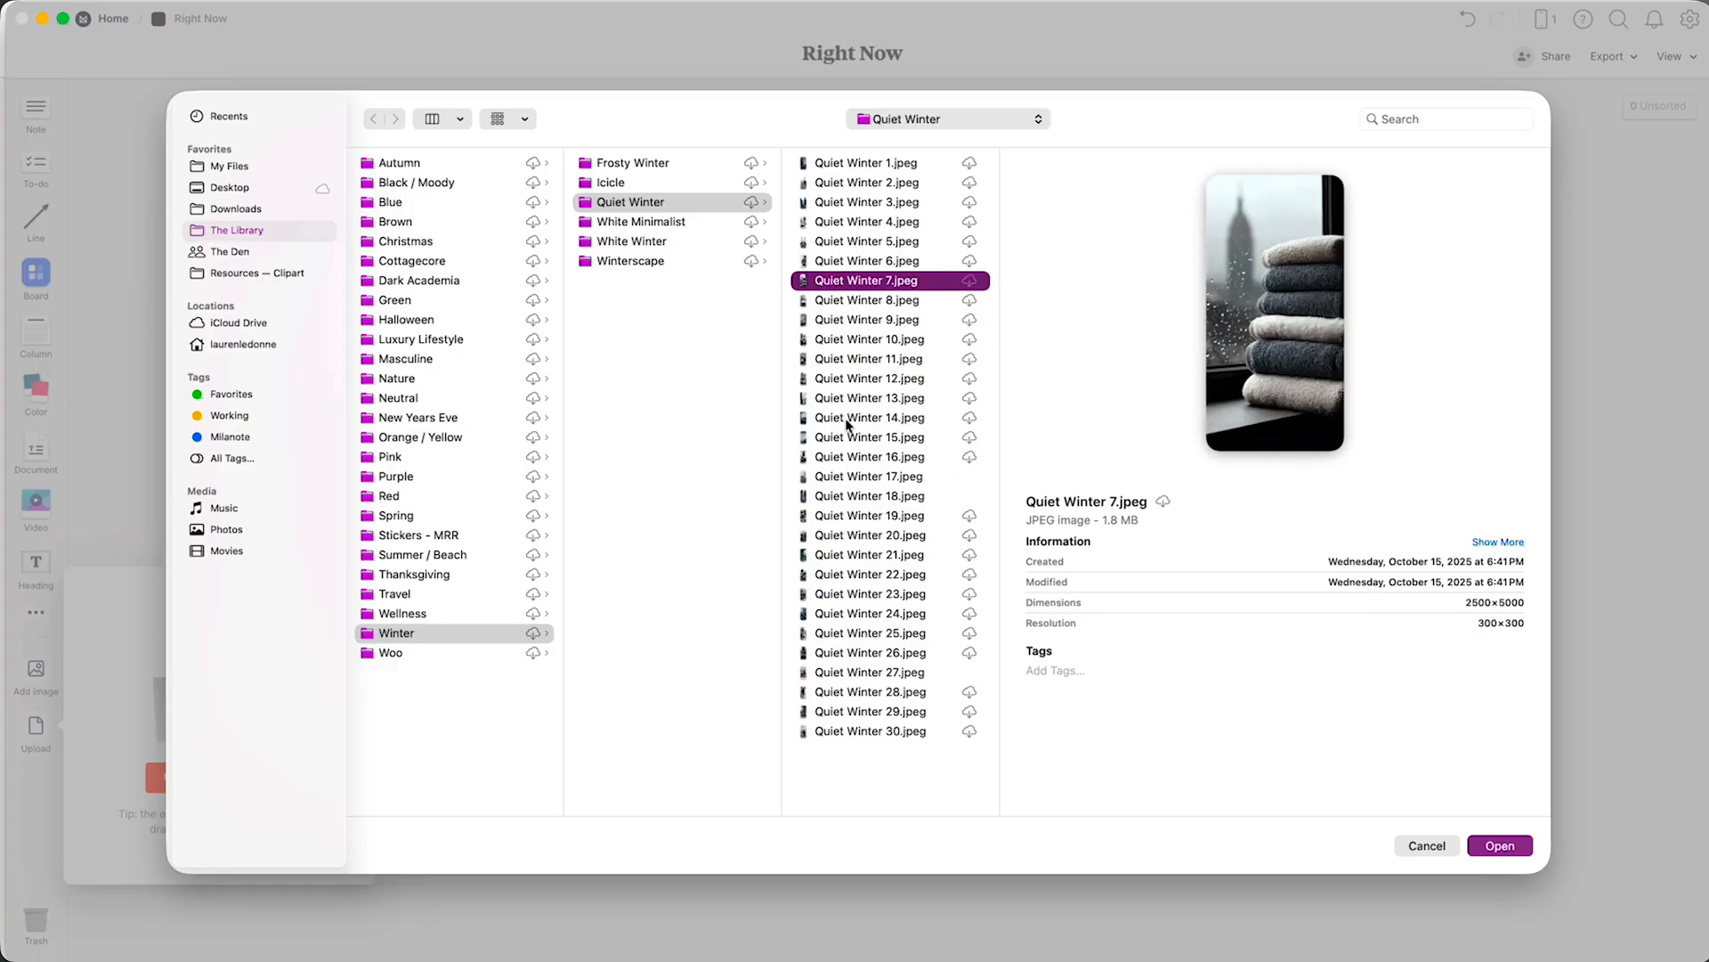
key("Up")
key("Up")
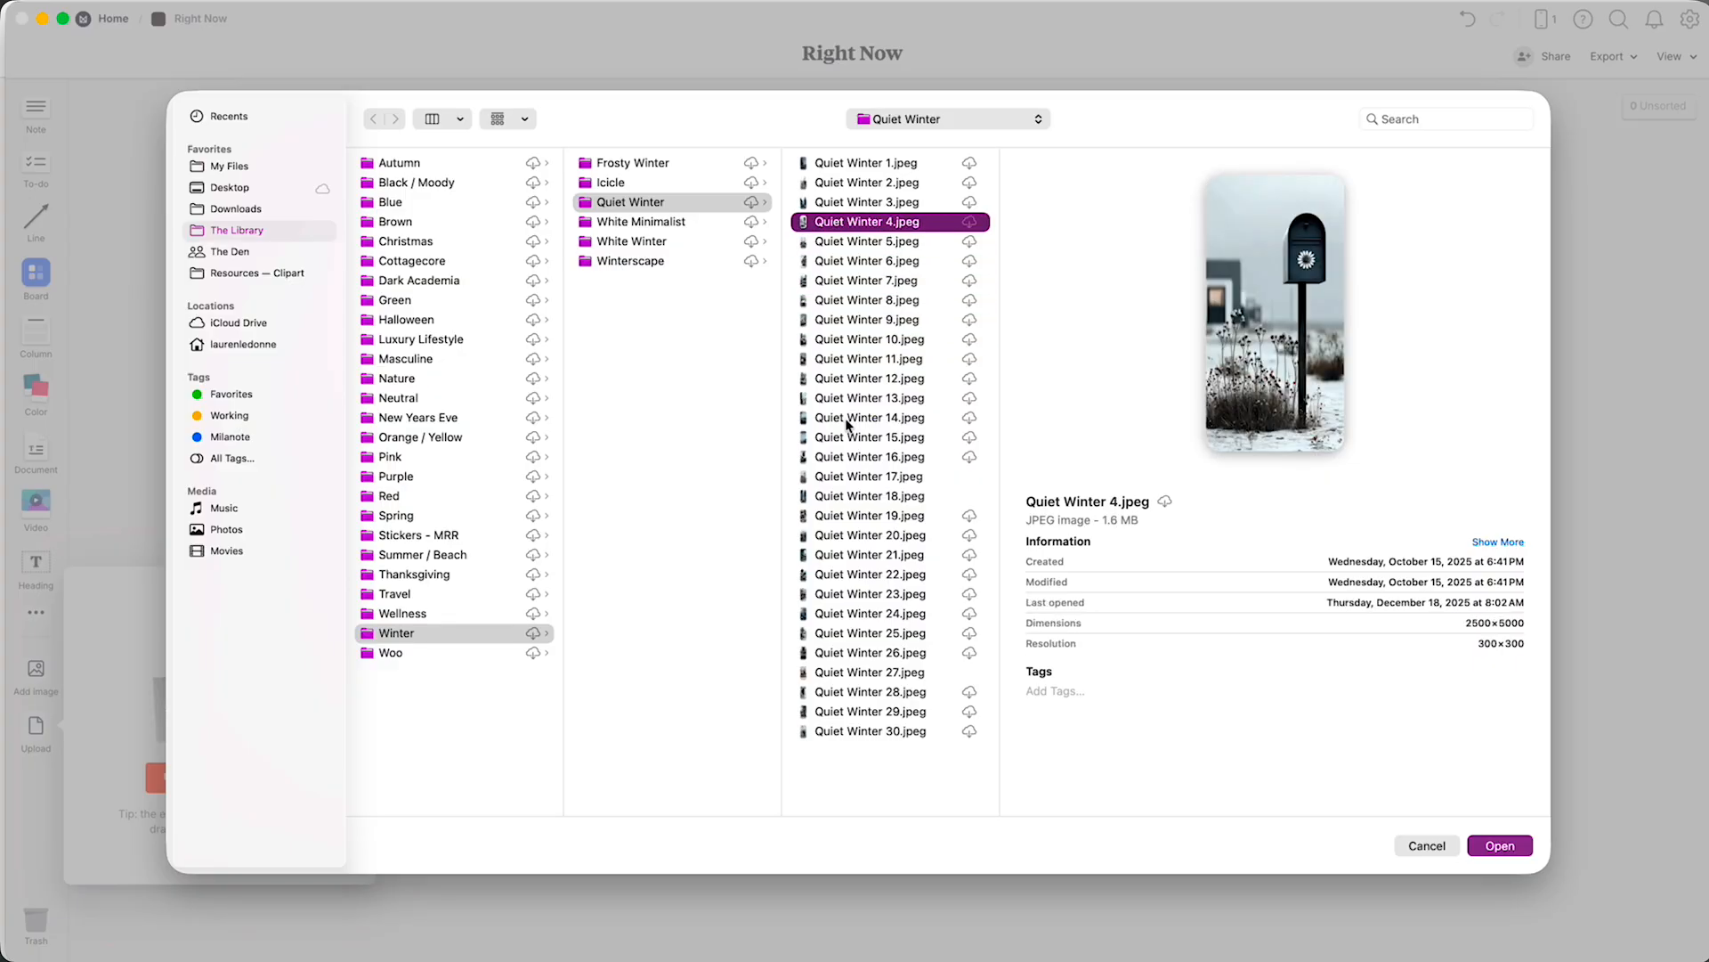
key("Up")
key("Up")
key("Up")
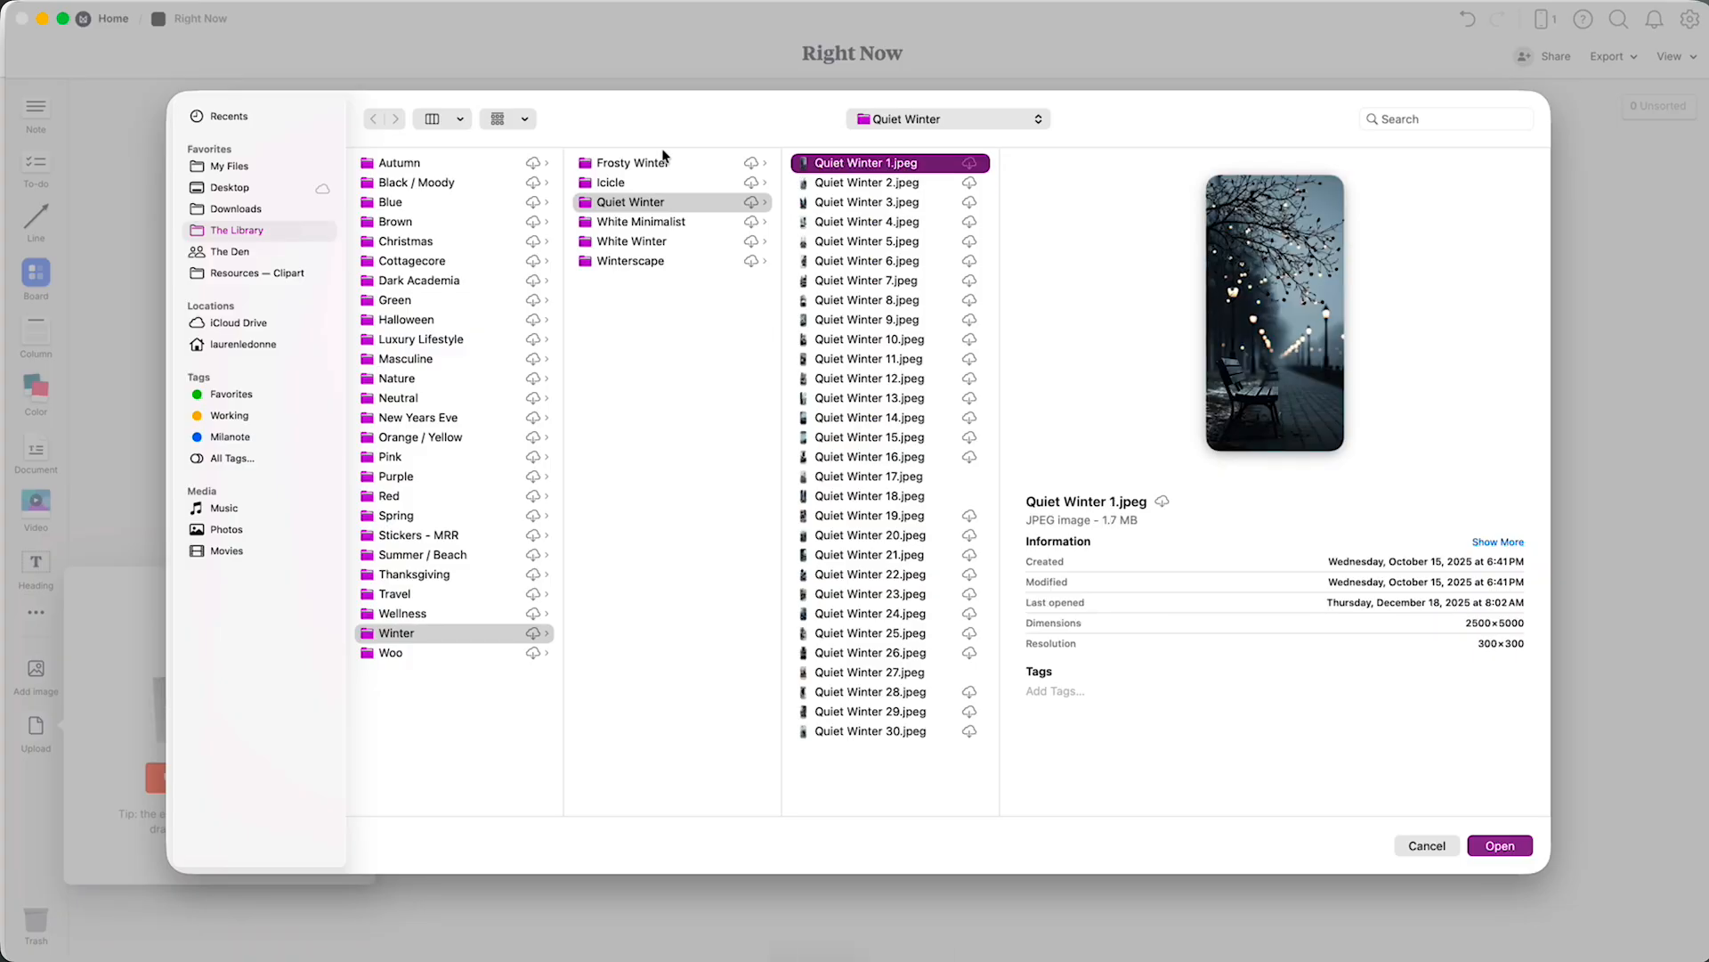
key("Left")
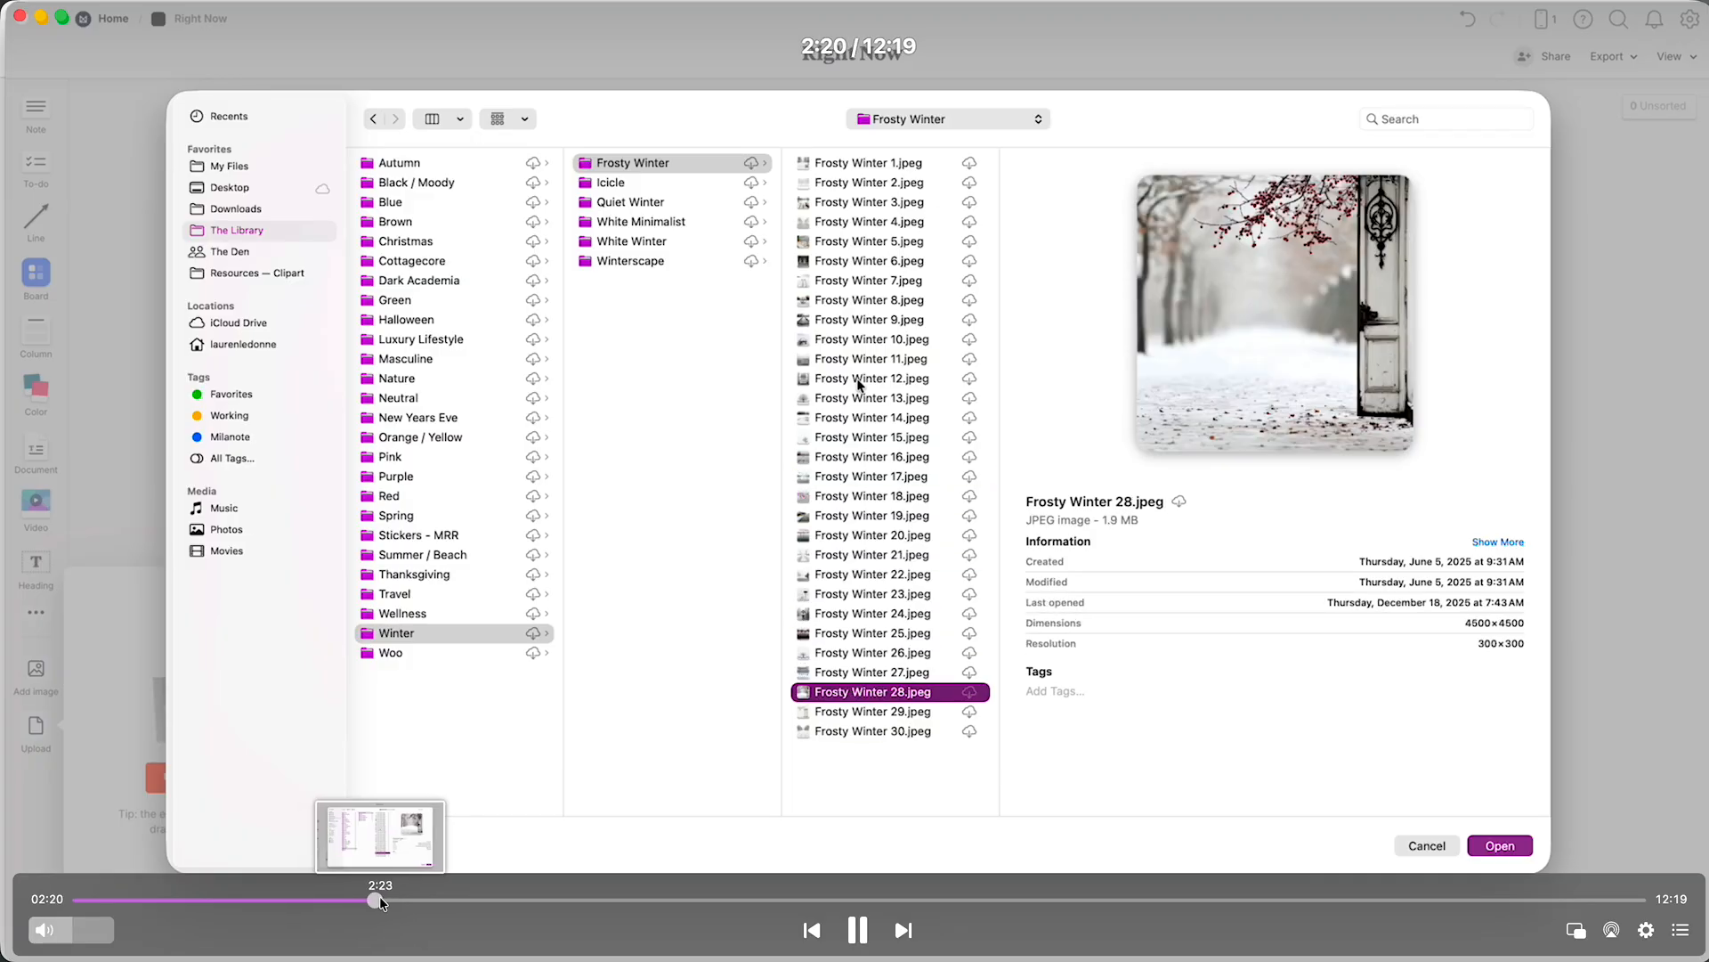
left_click_drag(382, 898, 393, 897)
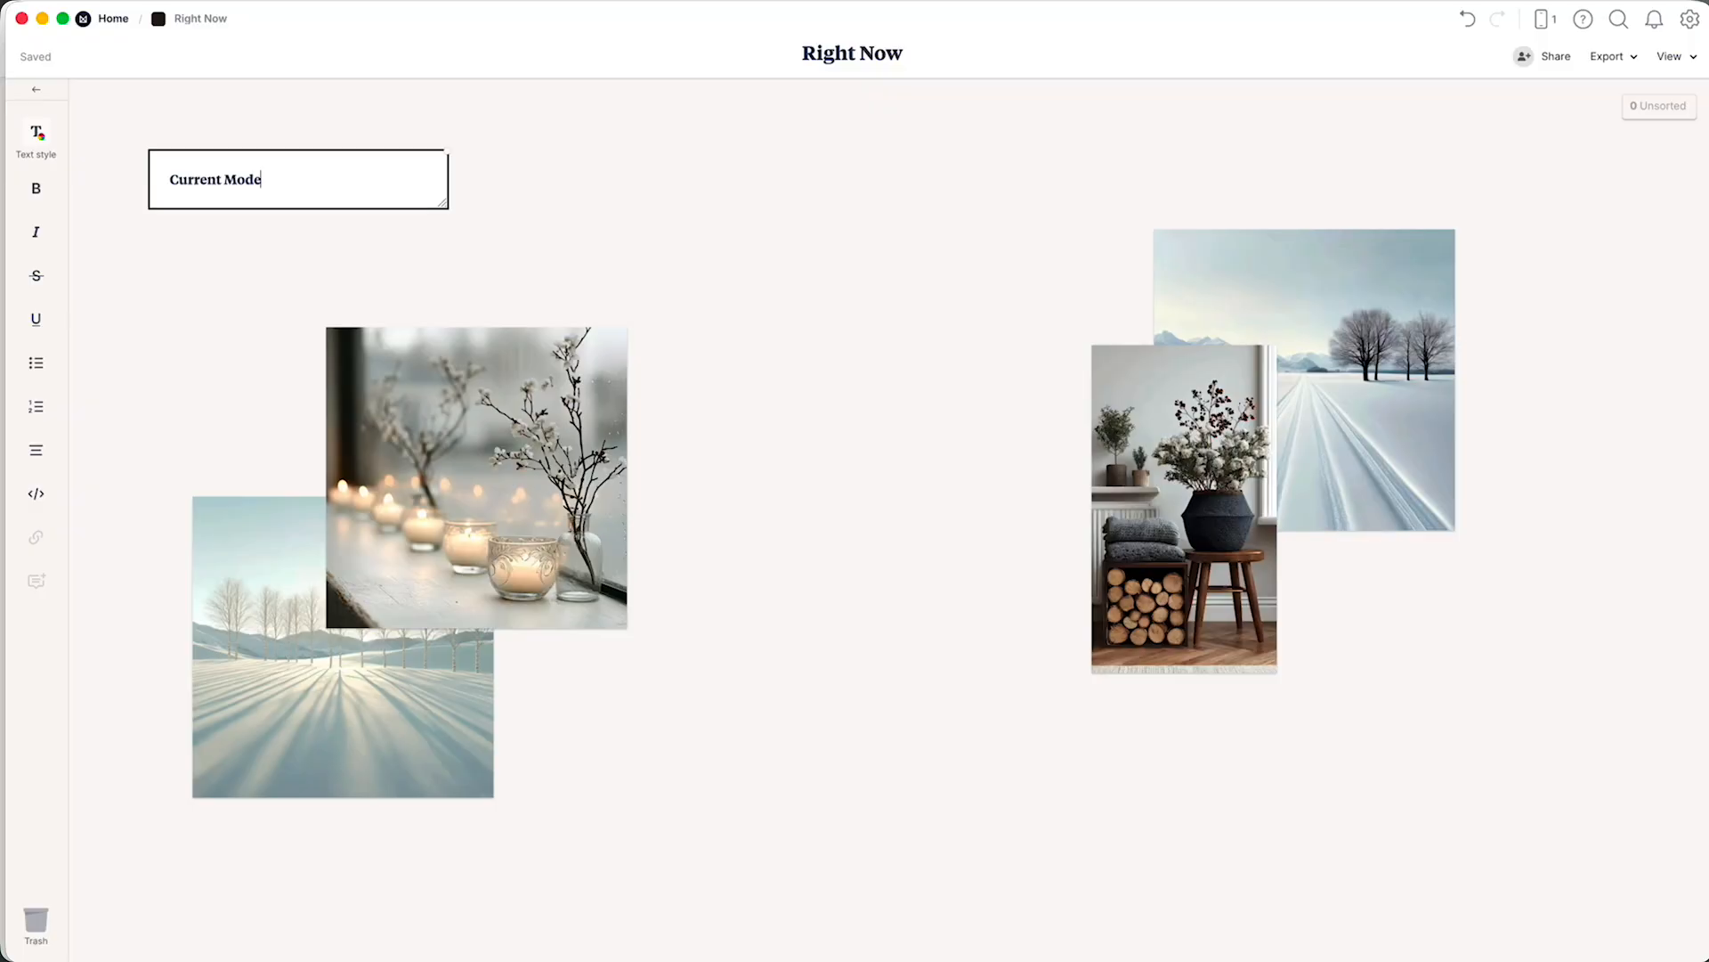
Add the line "Happy, calm, motivated, but a little scattered." below the Current Mode heading in the note.
key("Return")
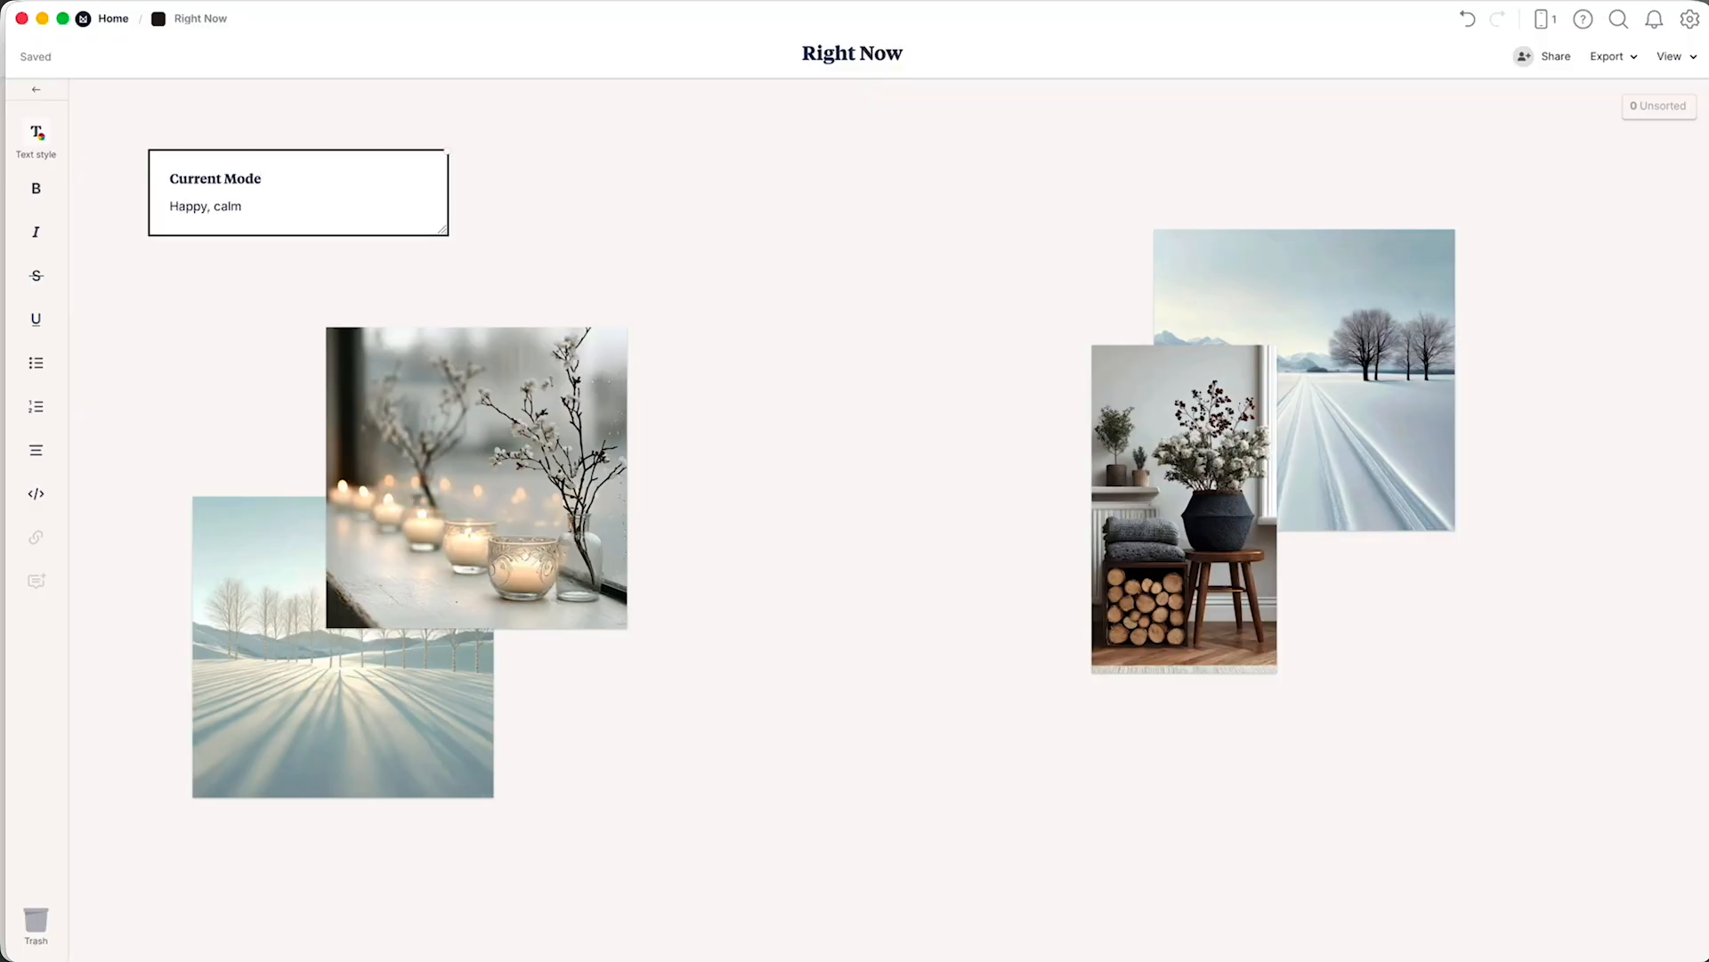
type("Happy, calm, motivated, but a little scattered.")
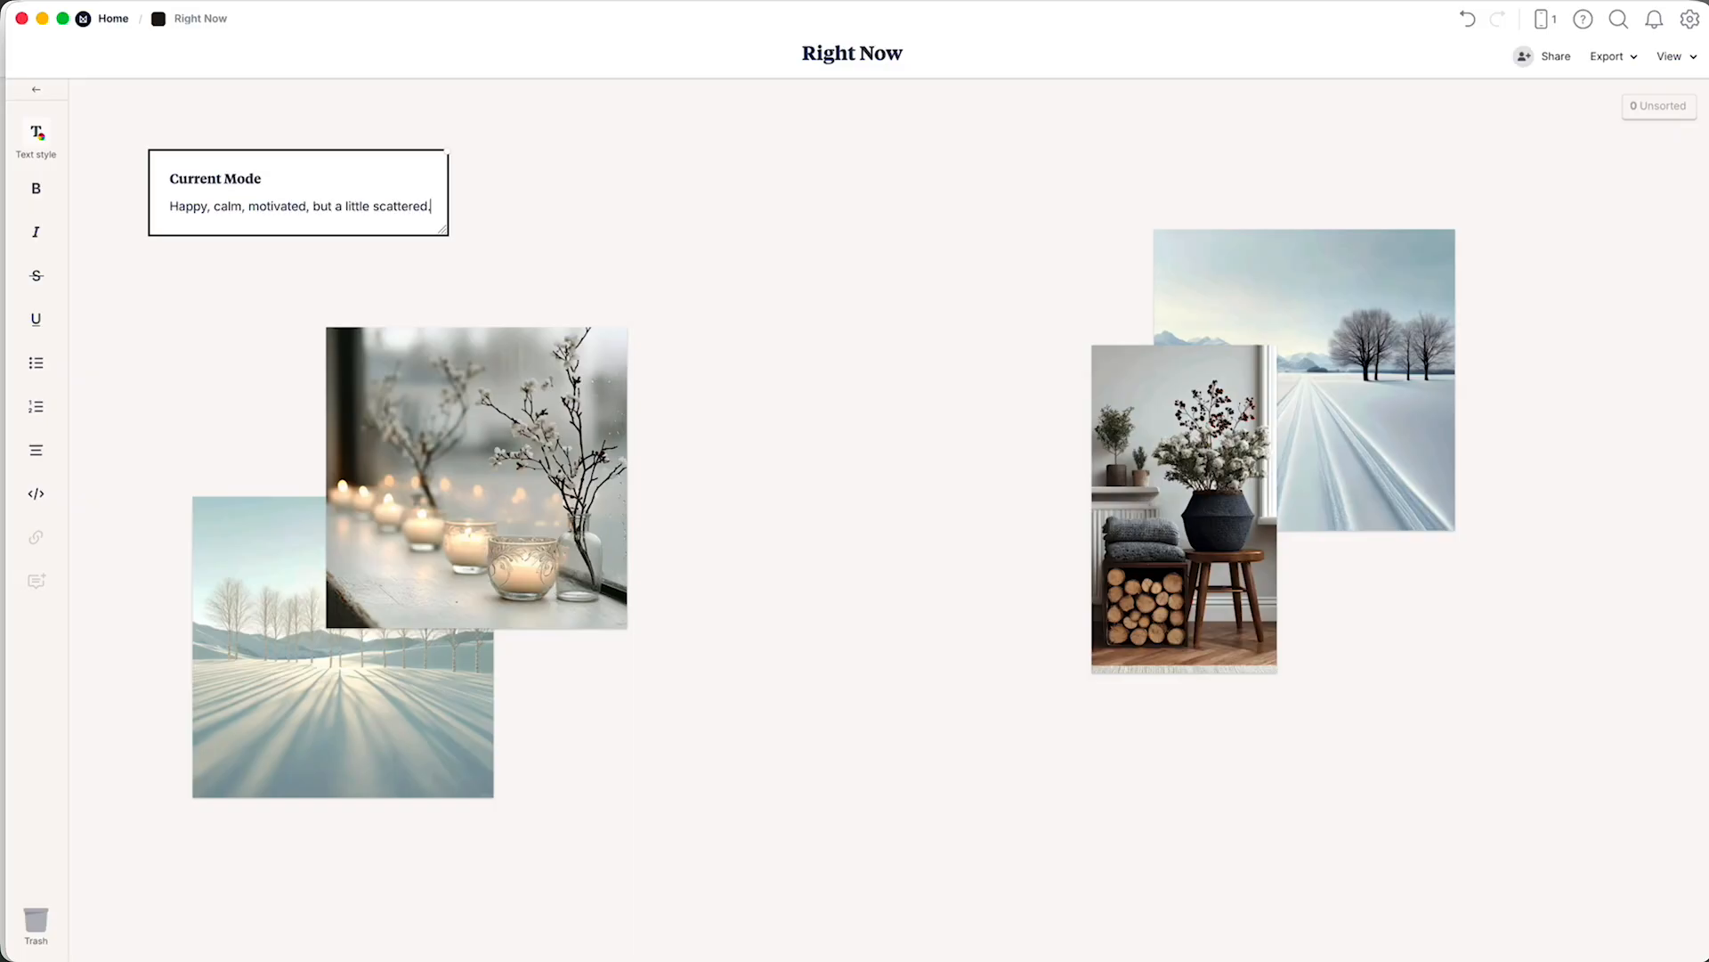
Format the mood line in the Current Mode note as a quote block.
double_click(194, 204)
left_click(194, 203)
triple_click(194, 204)
left_click(29, 138)
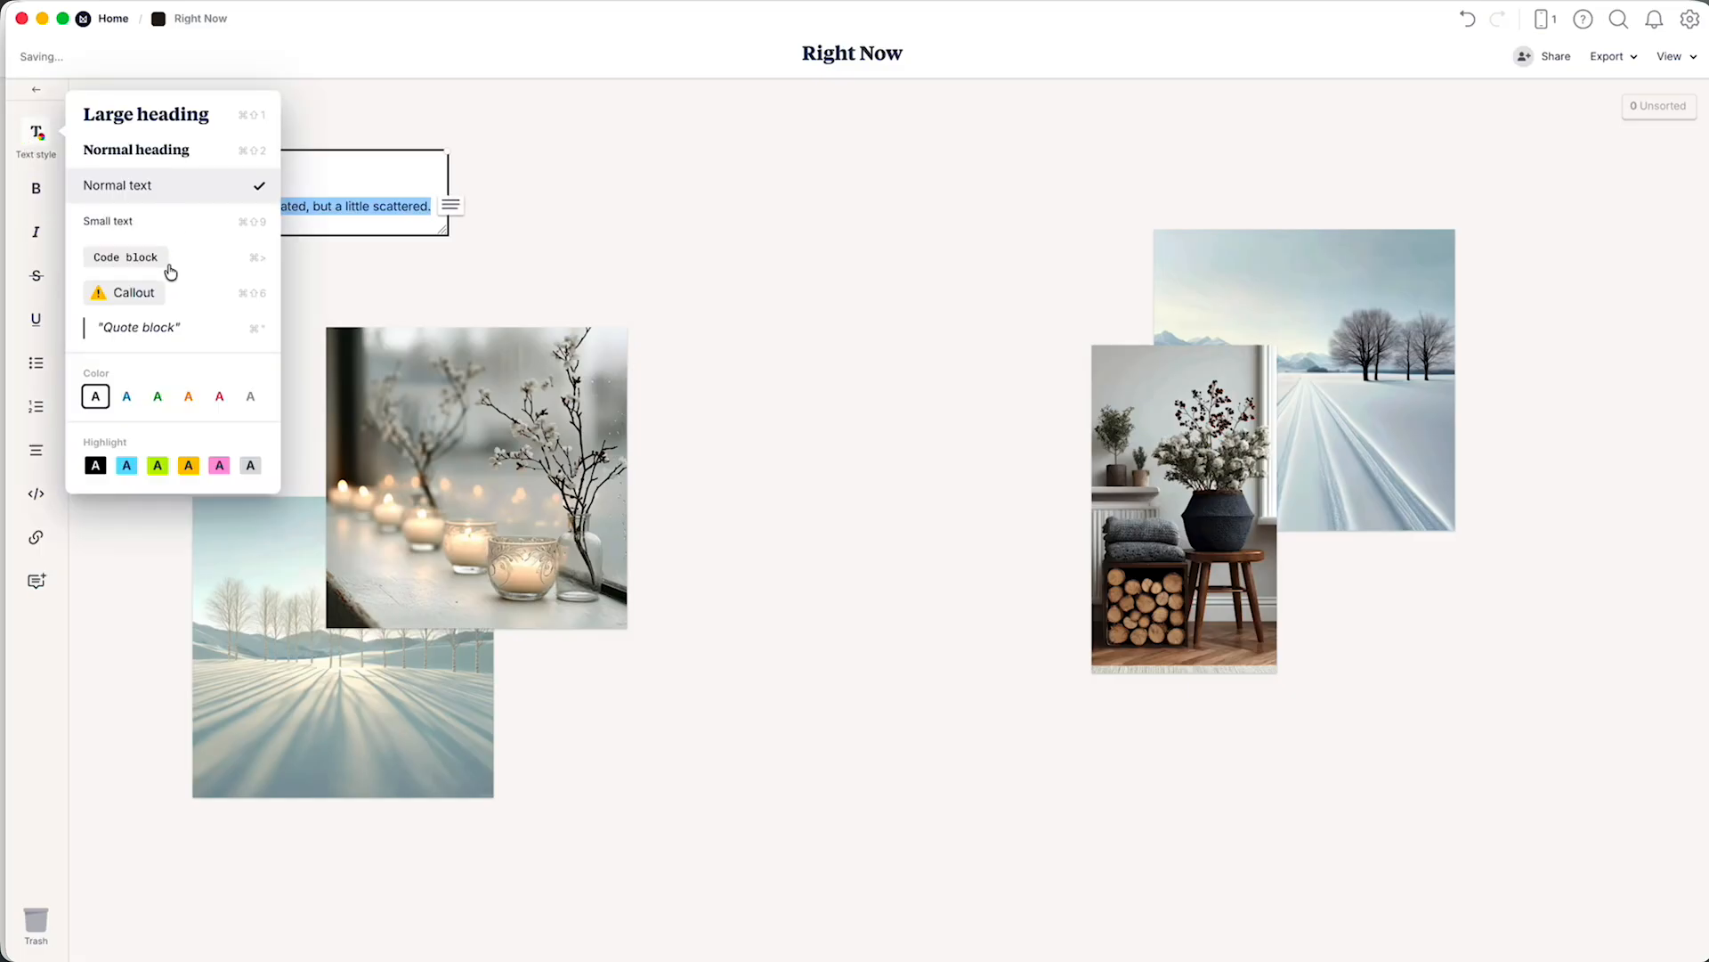
left_click(172, 328)
left_click(693, 308)
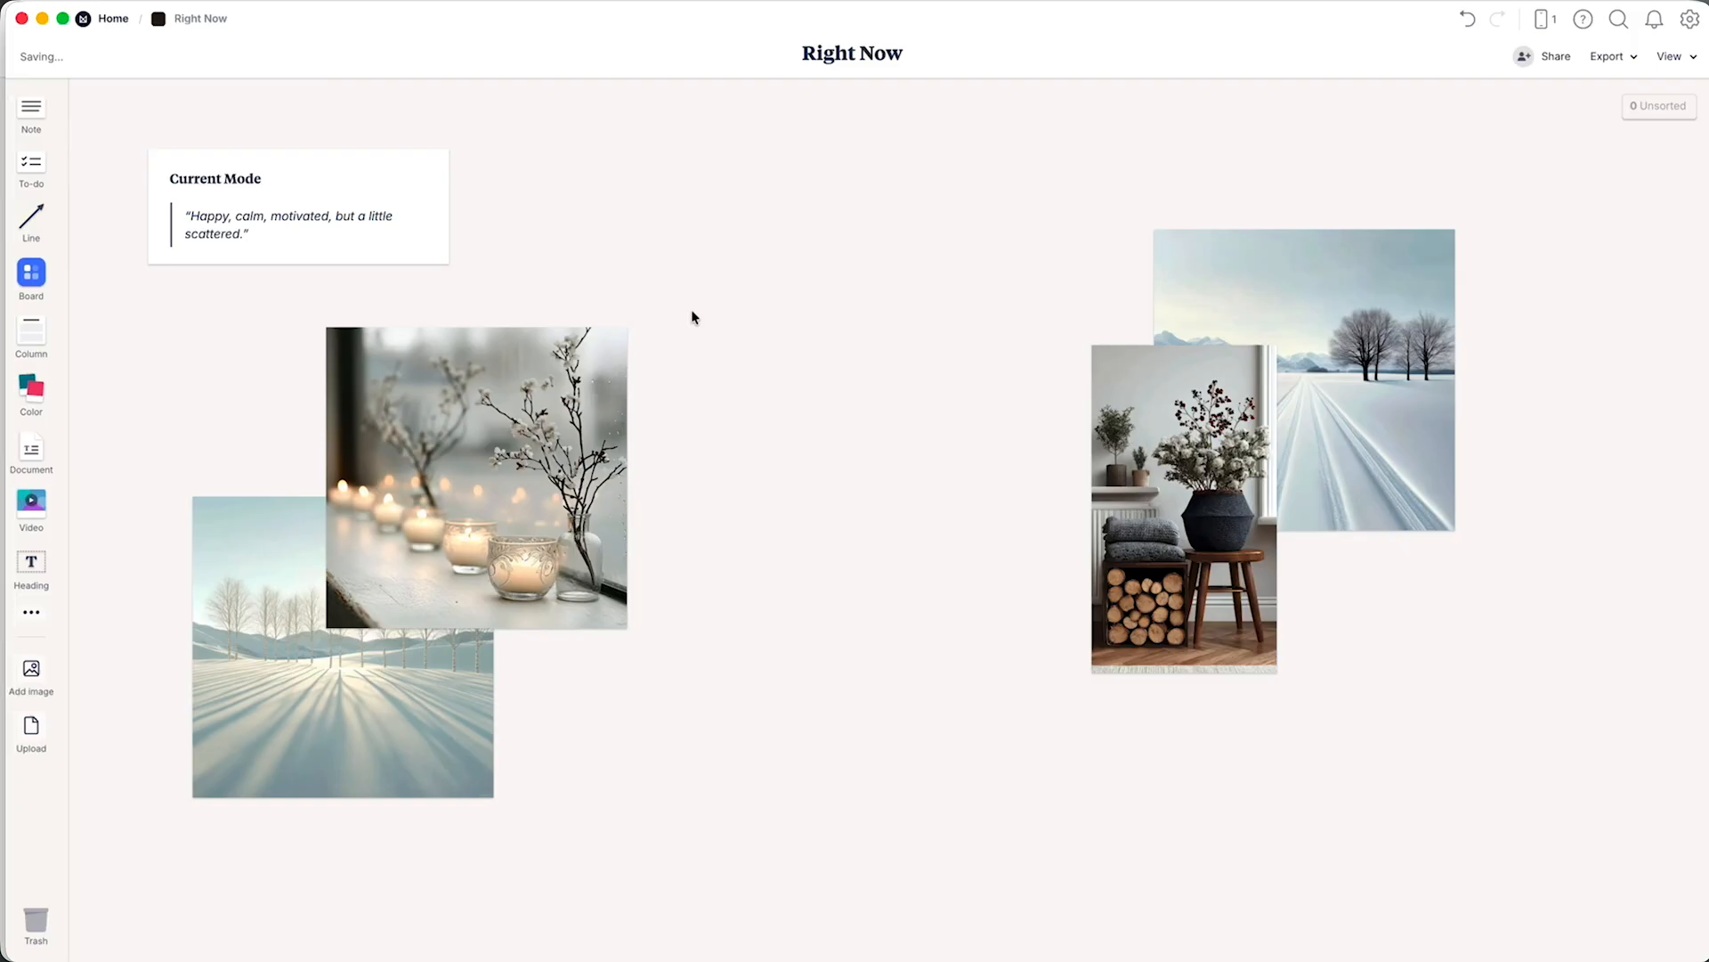
Set the Current Mode note's background to the custom hex colour #EBE3E3.
left_click(381, 212)
left_click(36, 131)
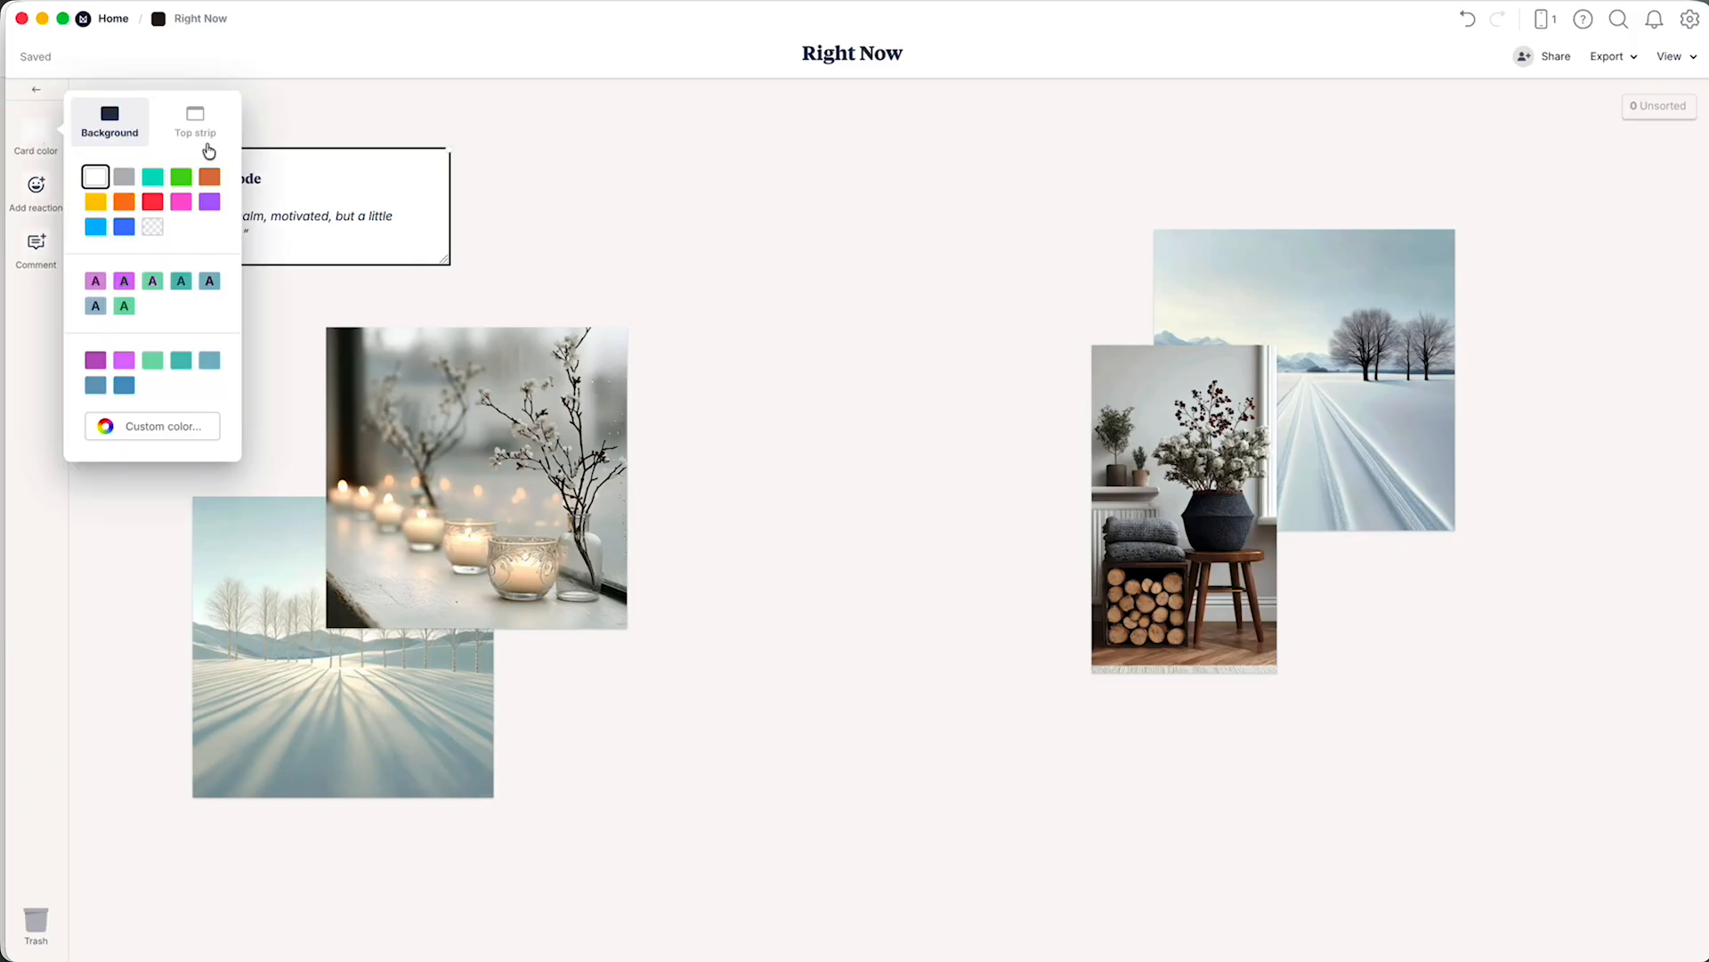
left_click(140, 431)
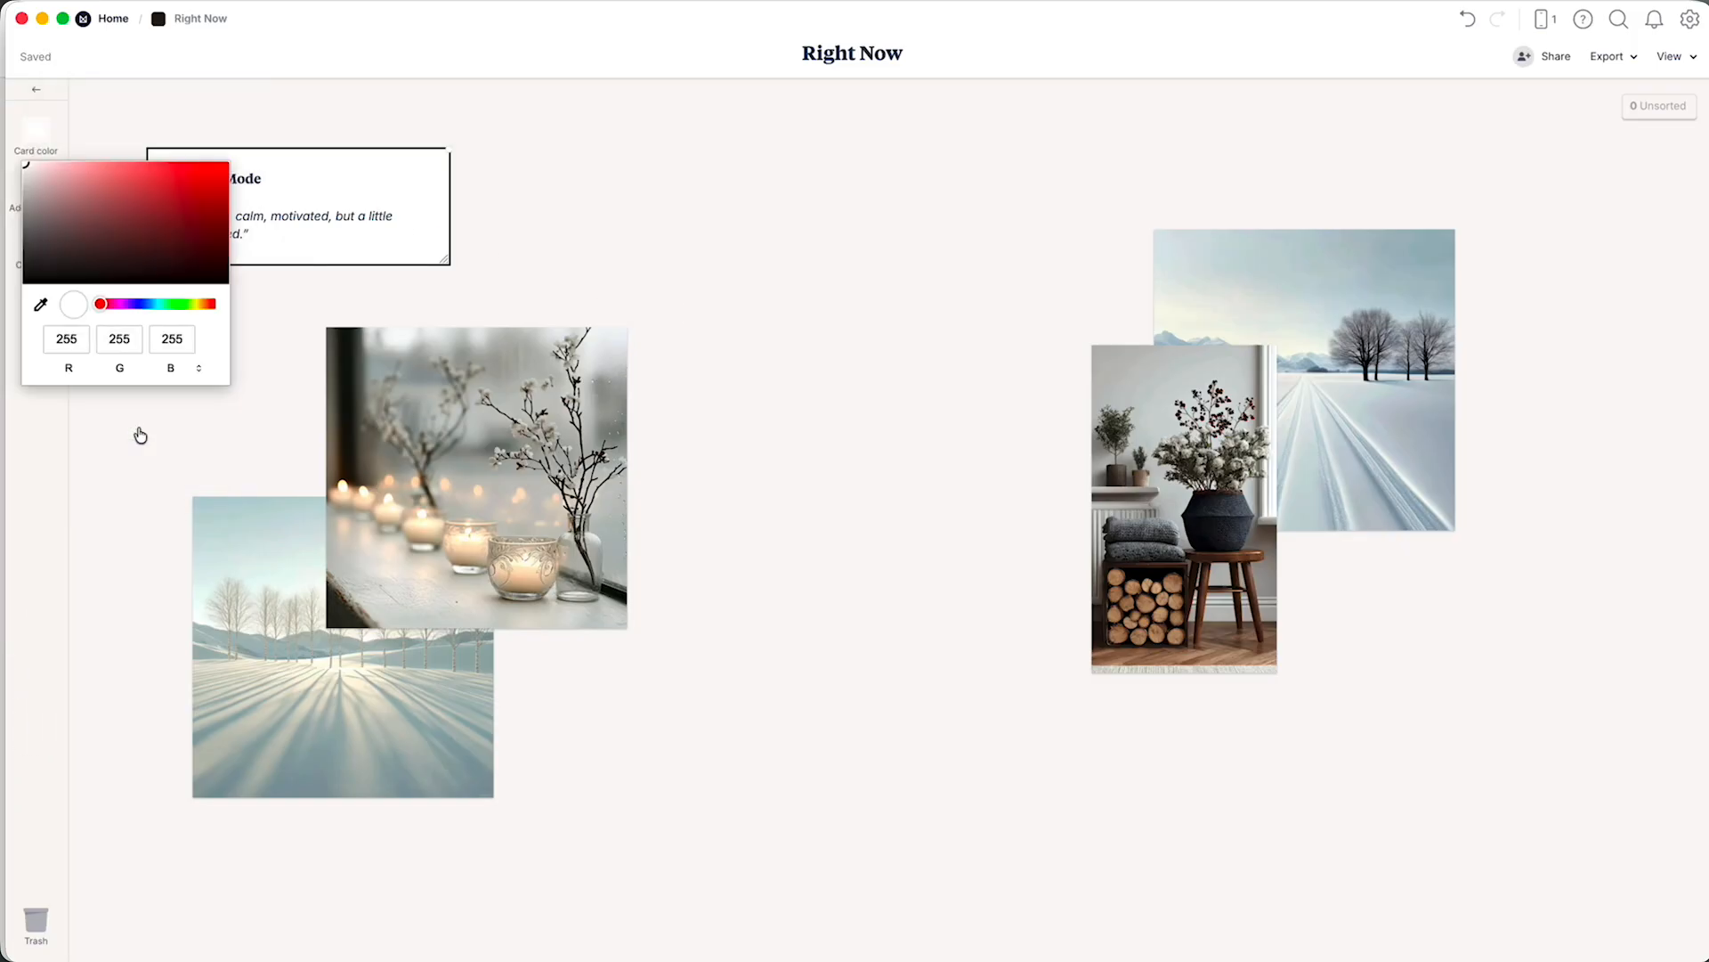
left_click(199, 368)
left_click(199, 367)
left_click(121, 336)
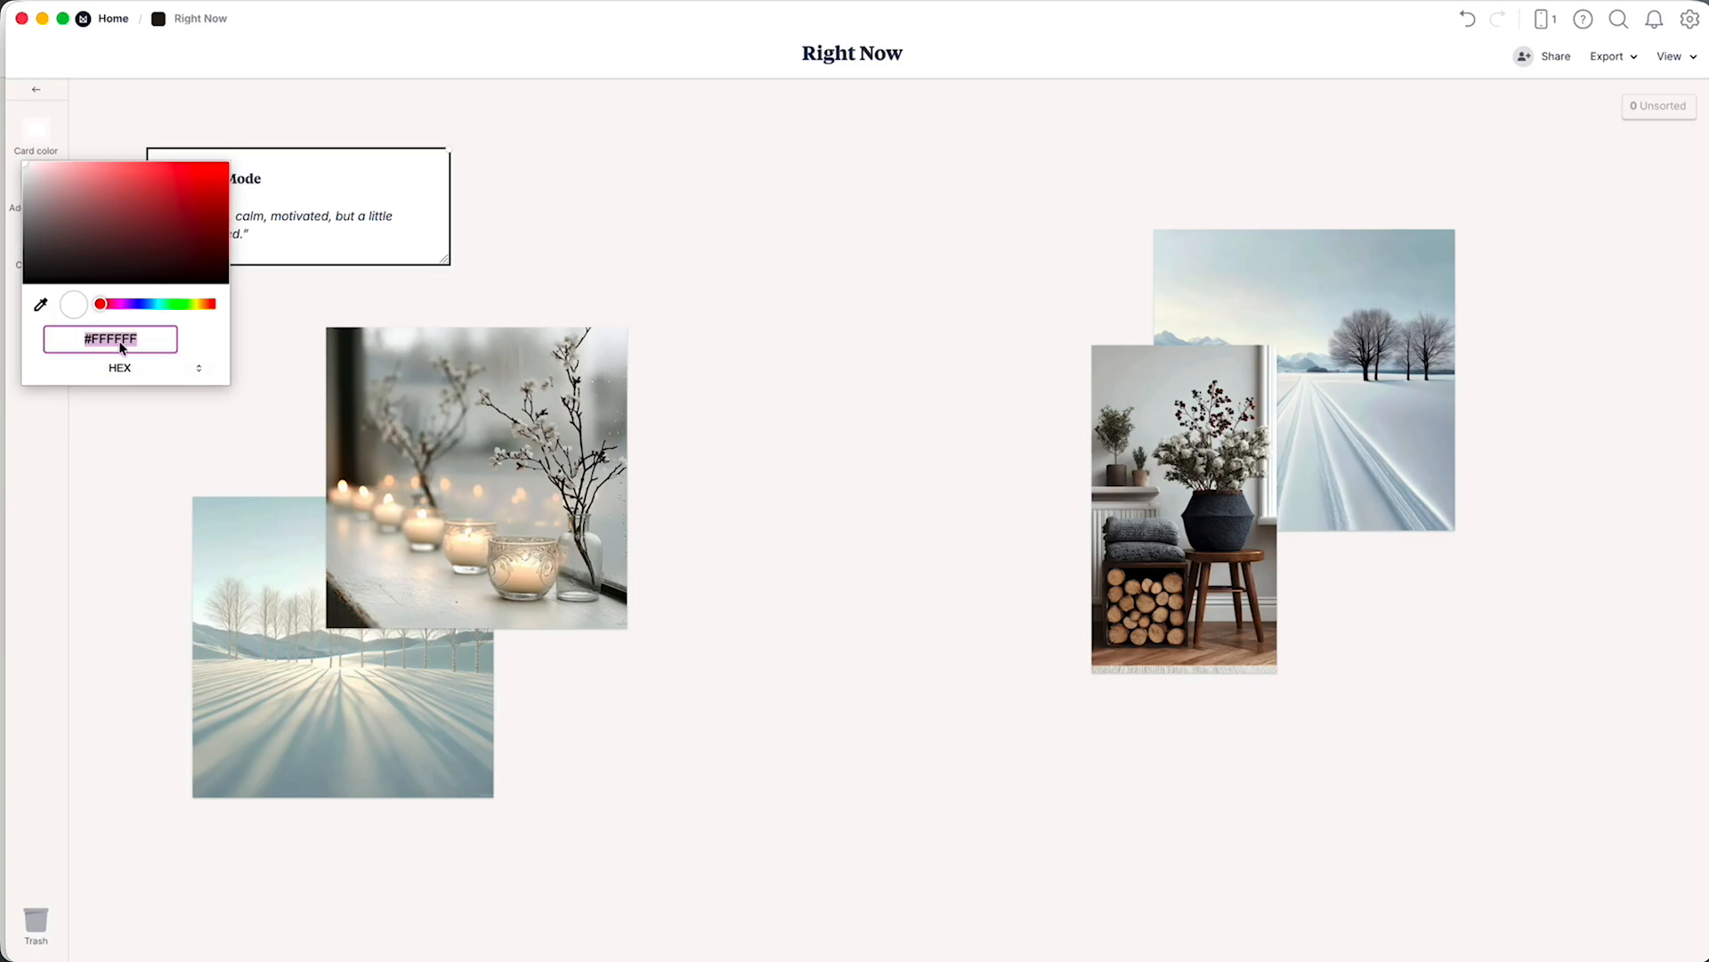
type("#EBE3E3")
key("Return")
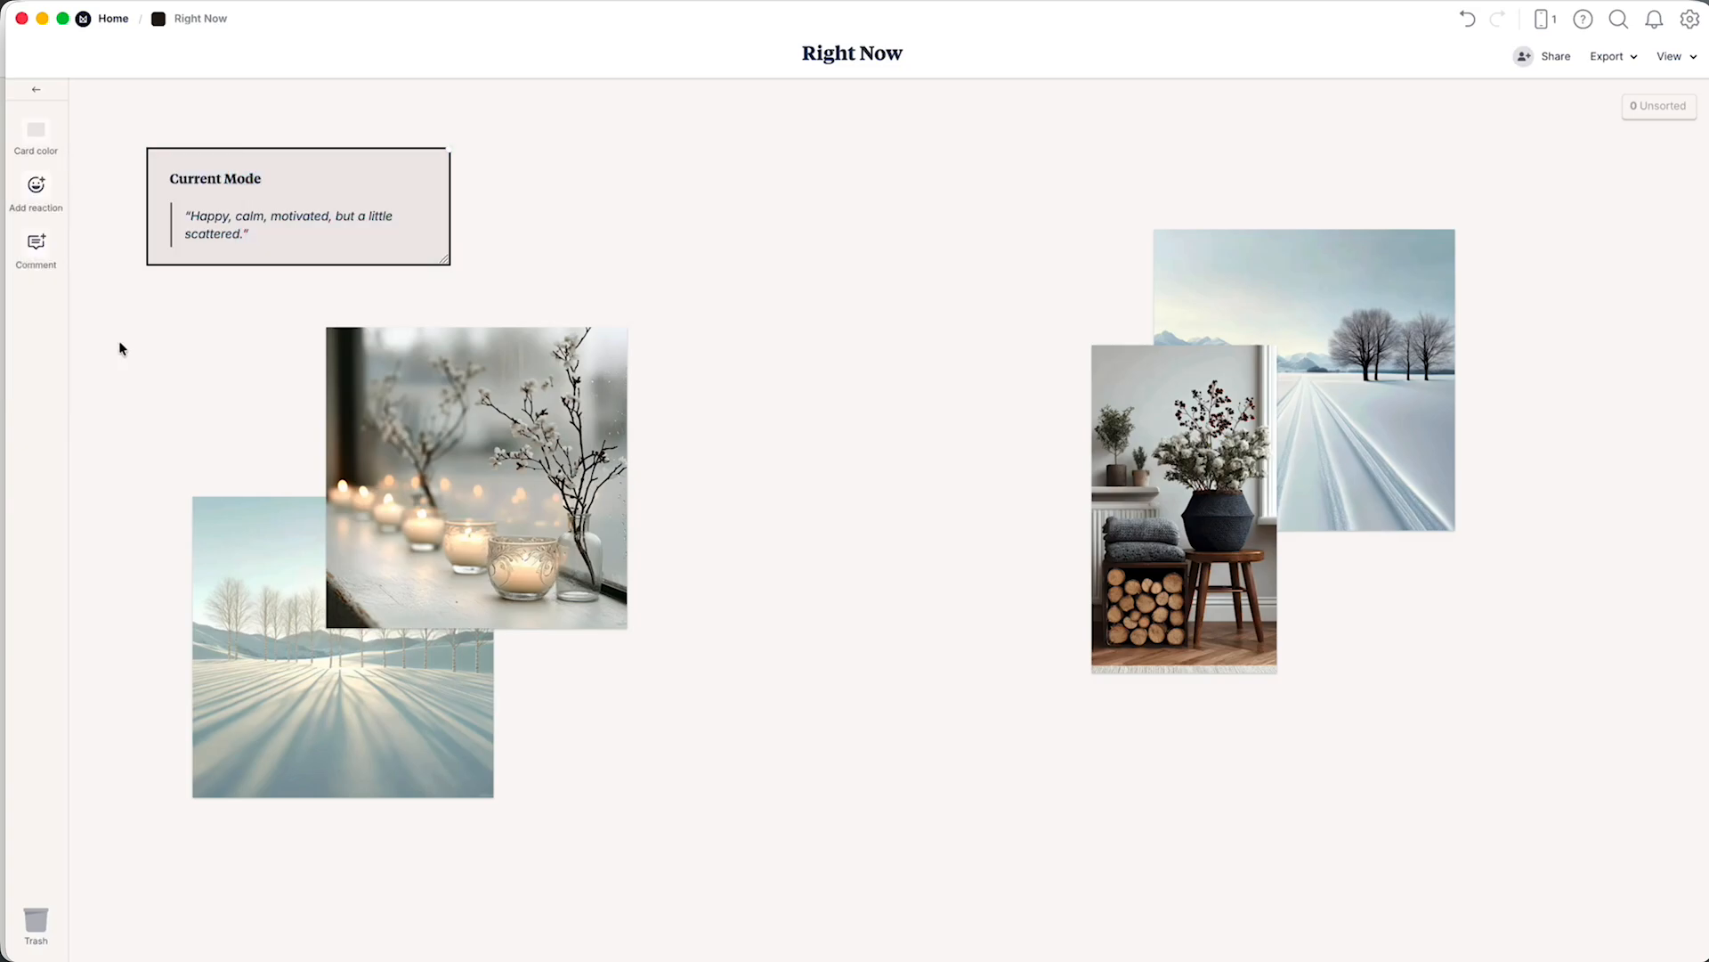
left_click(613, 290)
Align the note with the left edge of the sunlit snowy trees image and correct its heading to Current Mood.
left_click_drag(397, 187, 443, 172)
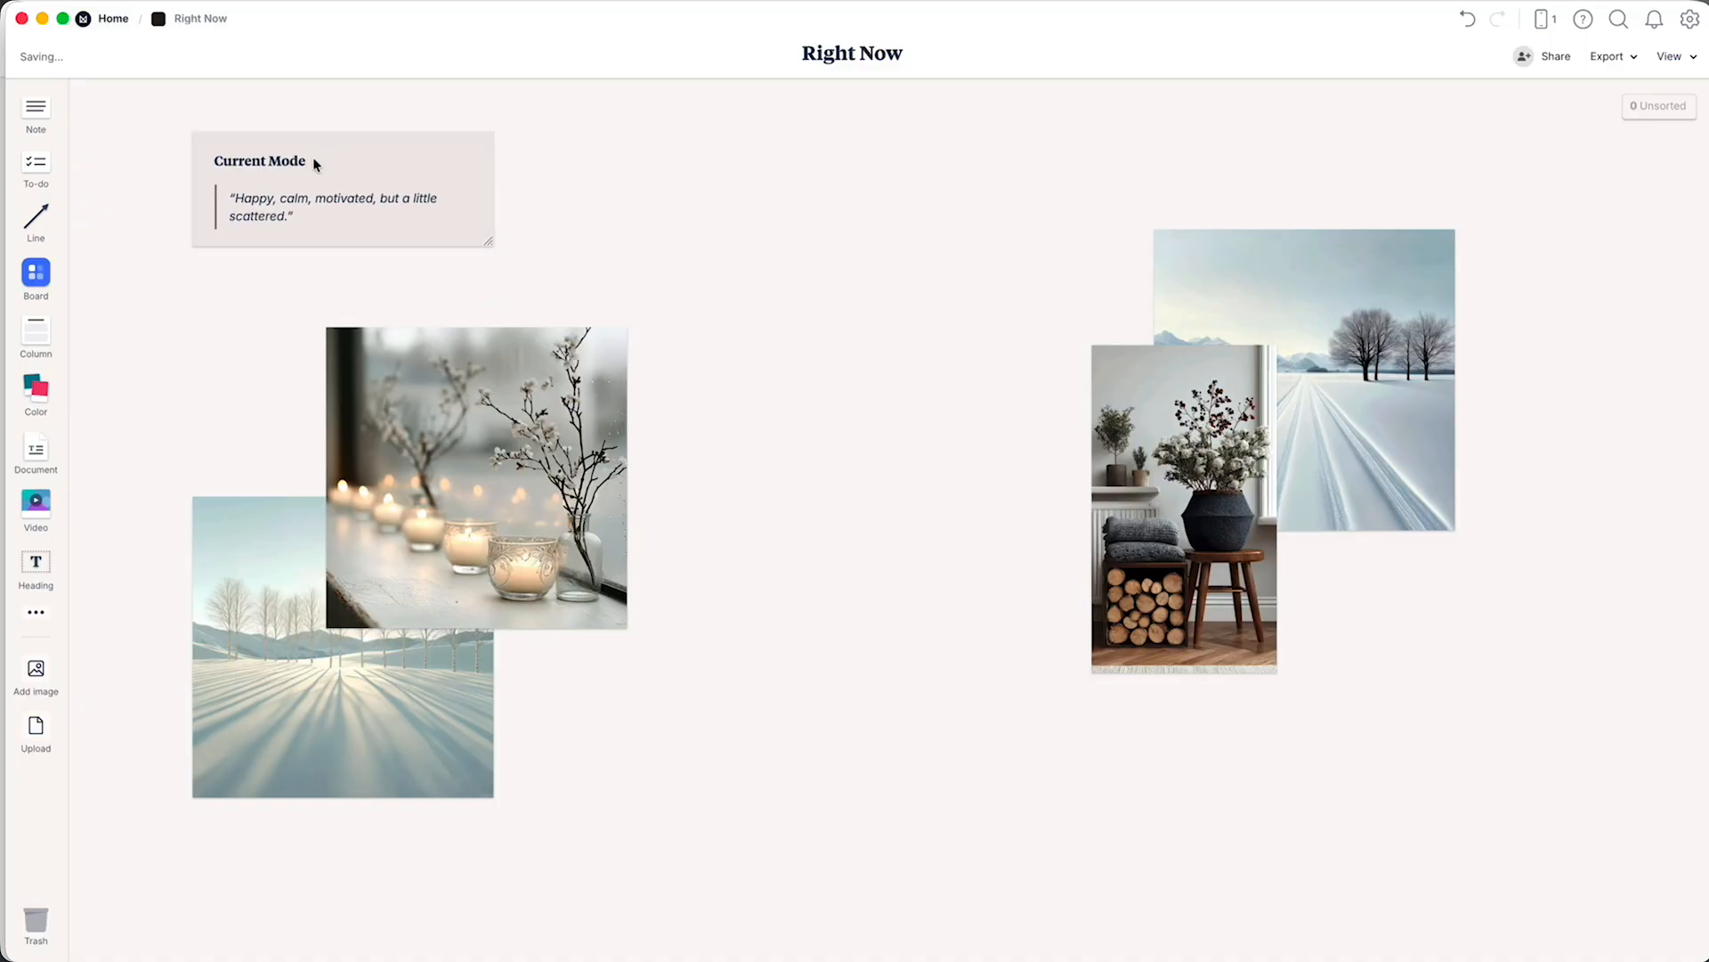
left_click(312, 157)
left_click(312, 157)
double_click(303, 160)
type("Moo")
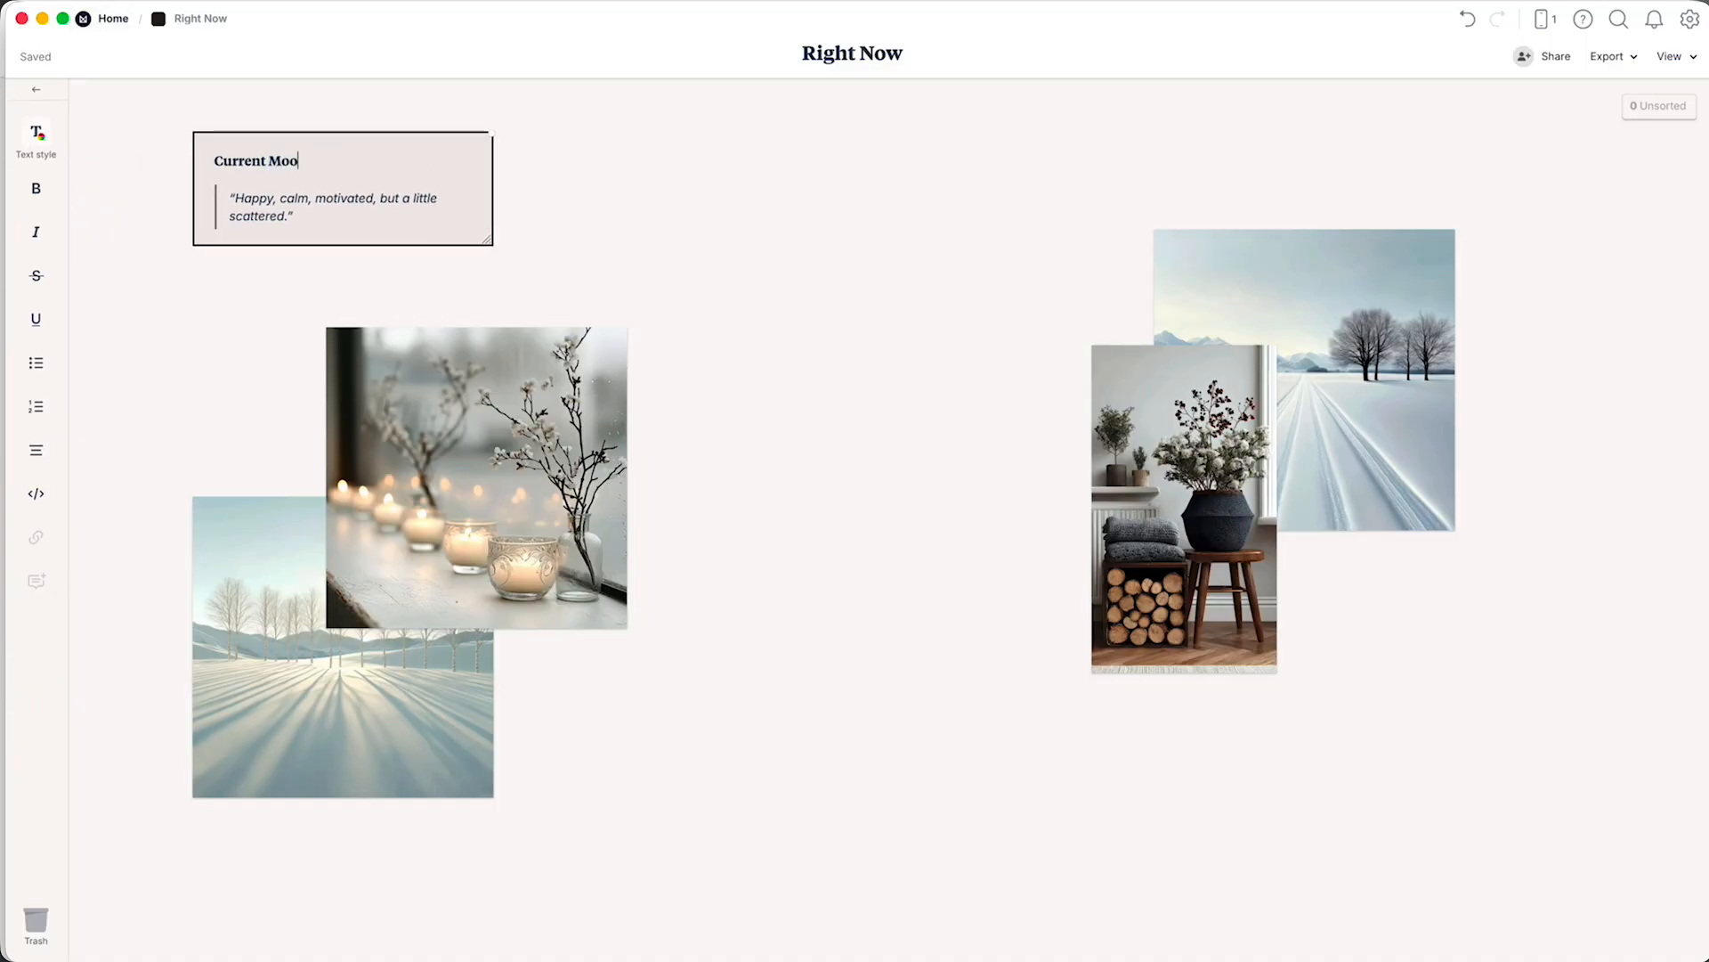
left_click(797, 395)
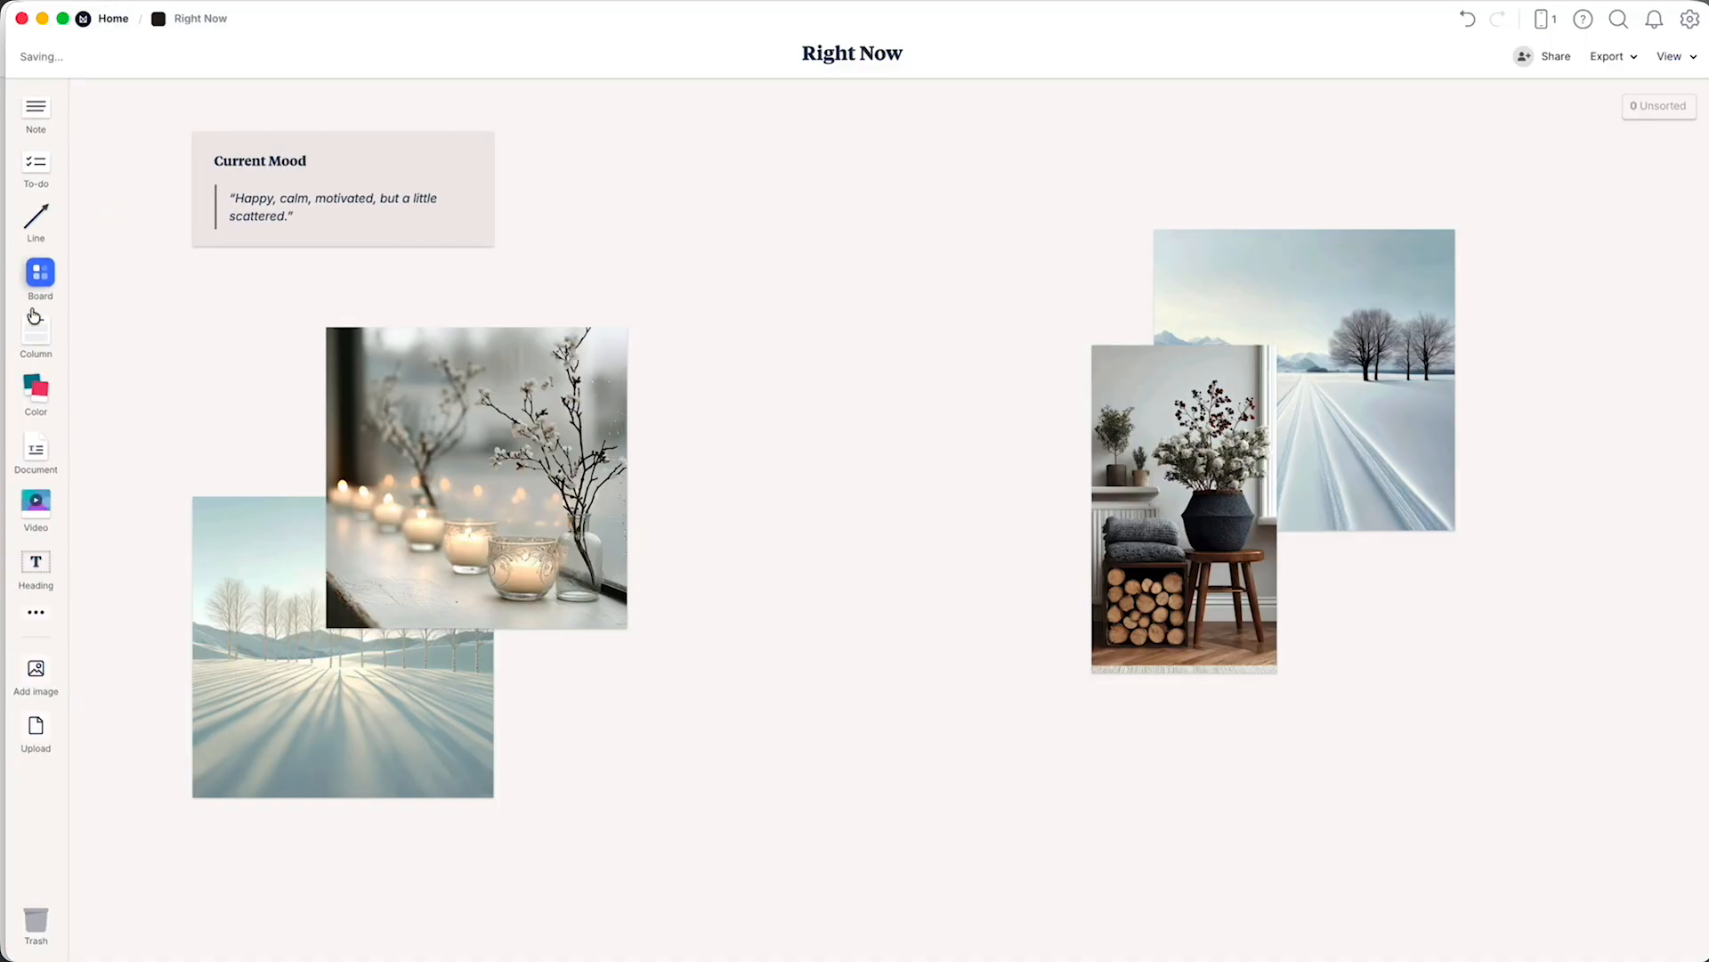
Create a note headed Brain Dump below the Current Mood note, with an empty line under the heading.
double_click(141, 343)
type("B")
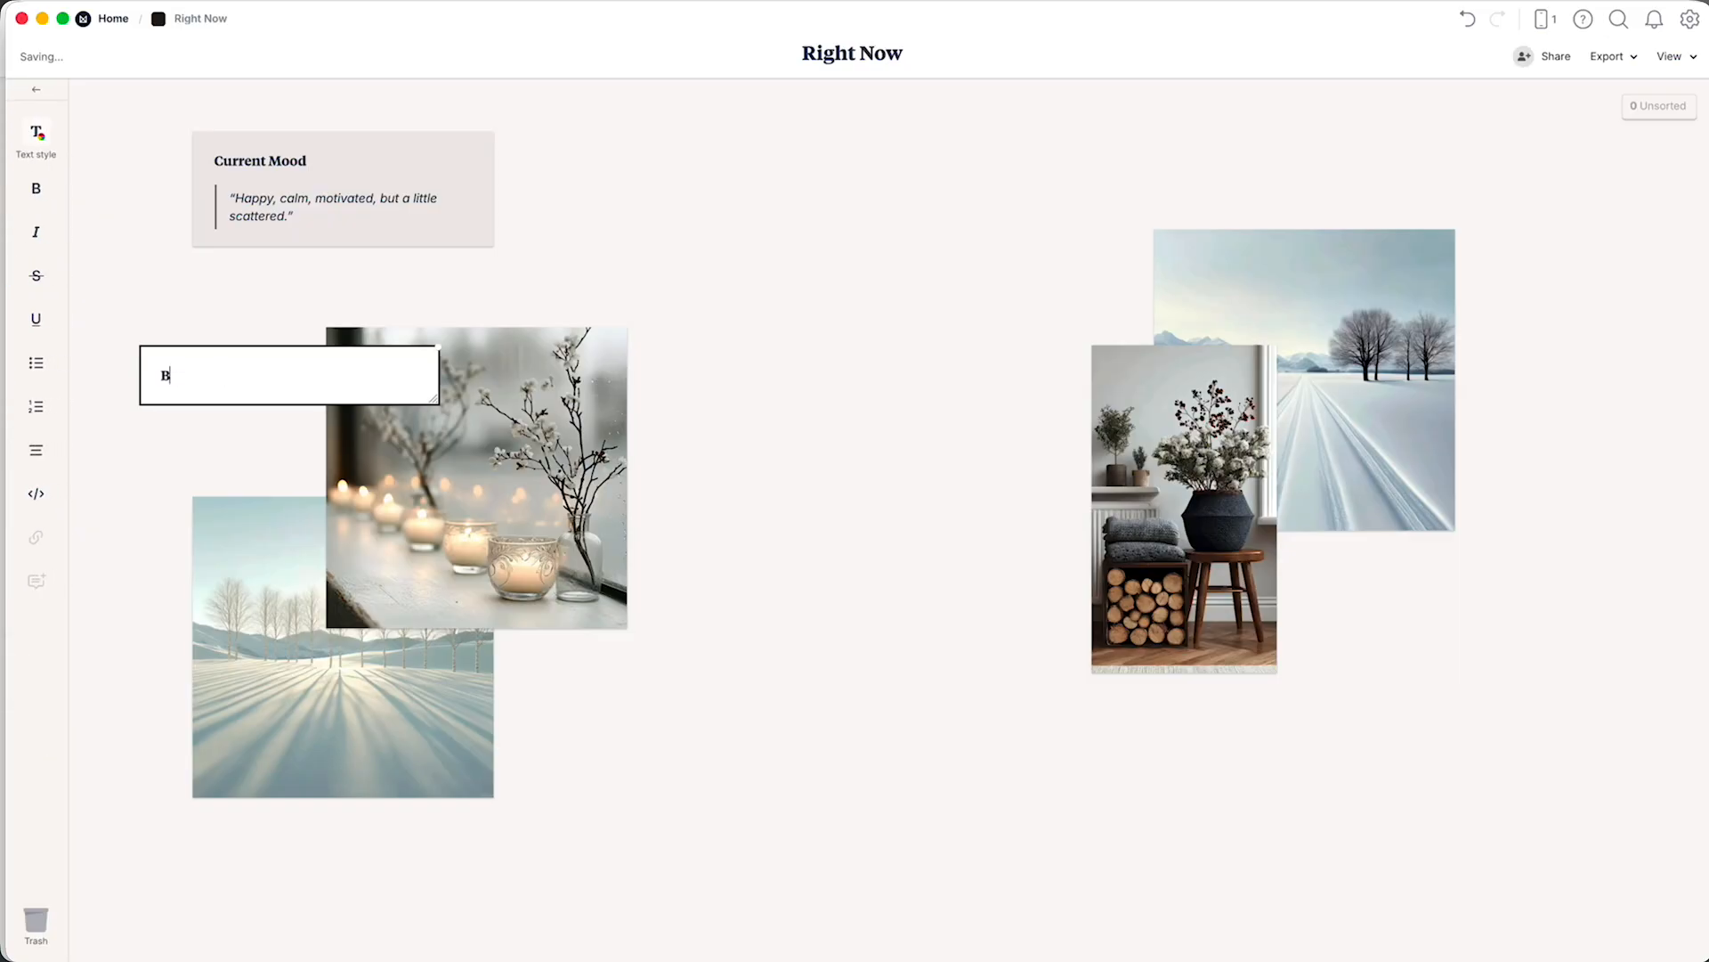
type("rain Dump")
key("Return")
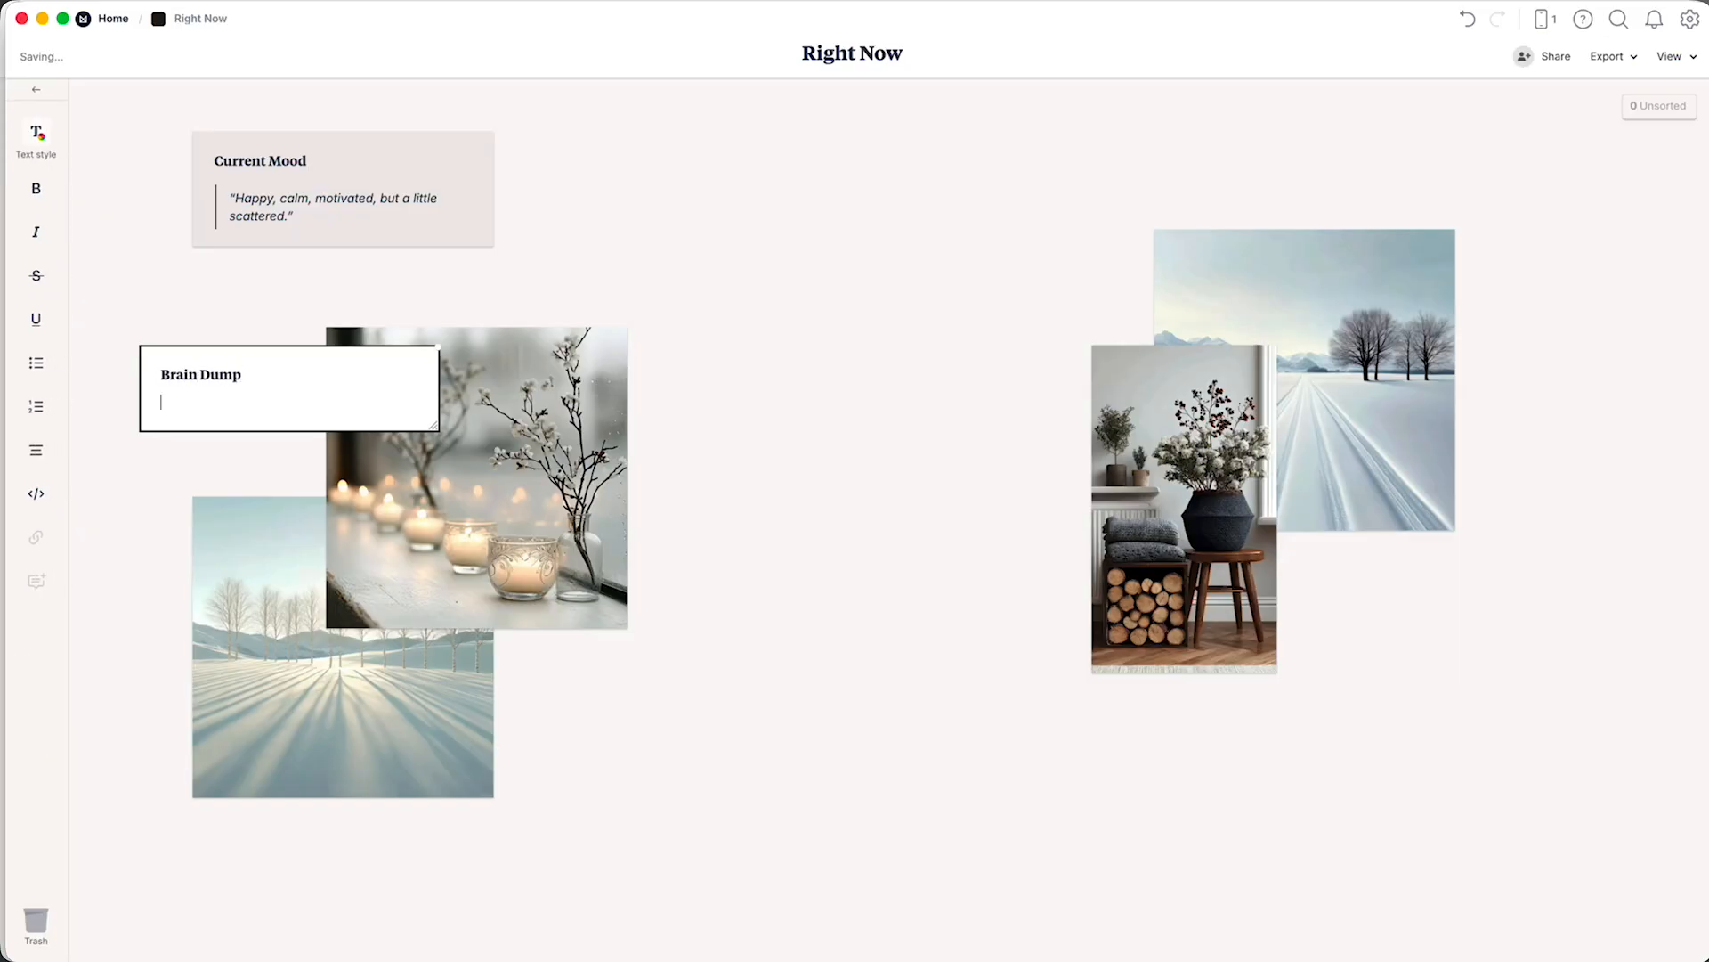
left_click(155, 470)
Set the Brain Dump note's background to the custom hex colour #EFEDEB.
left_click(285, 371)
left_click(36, 131)
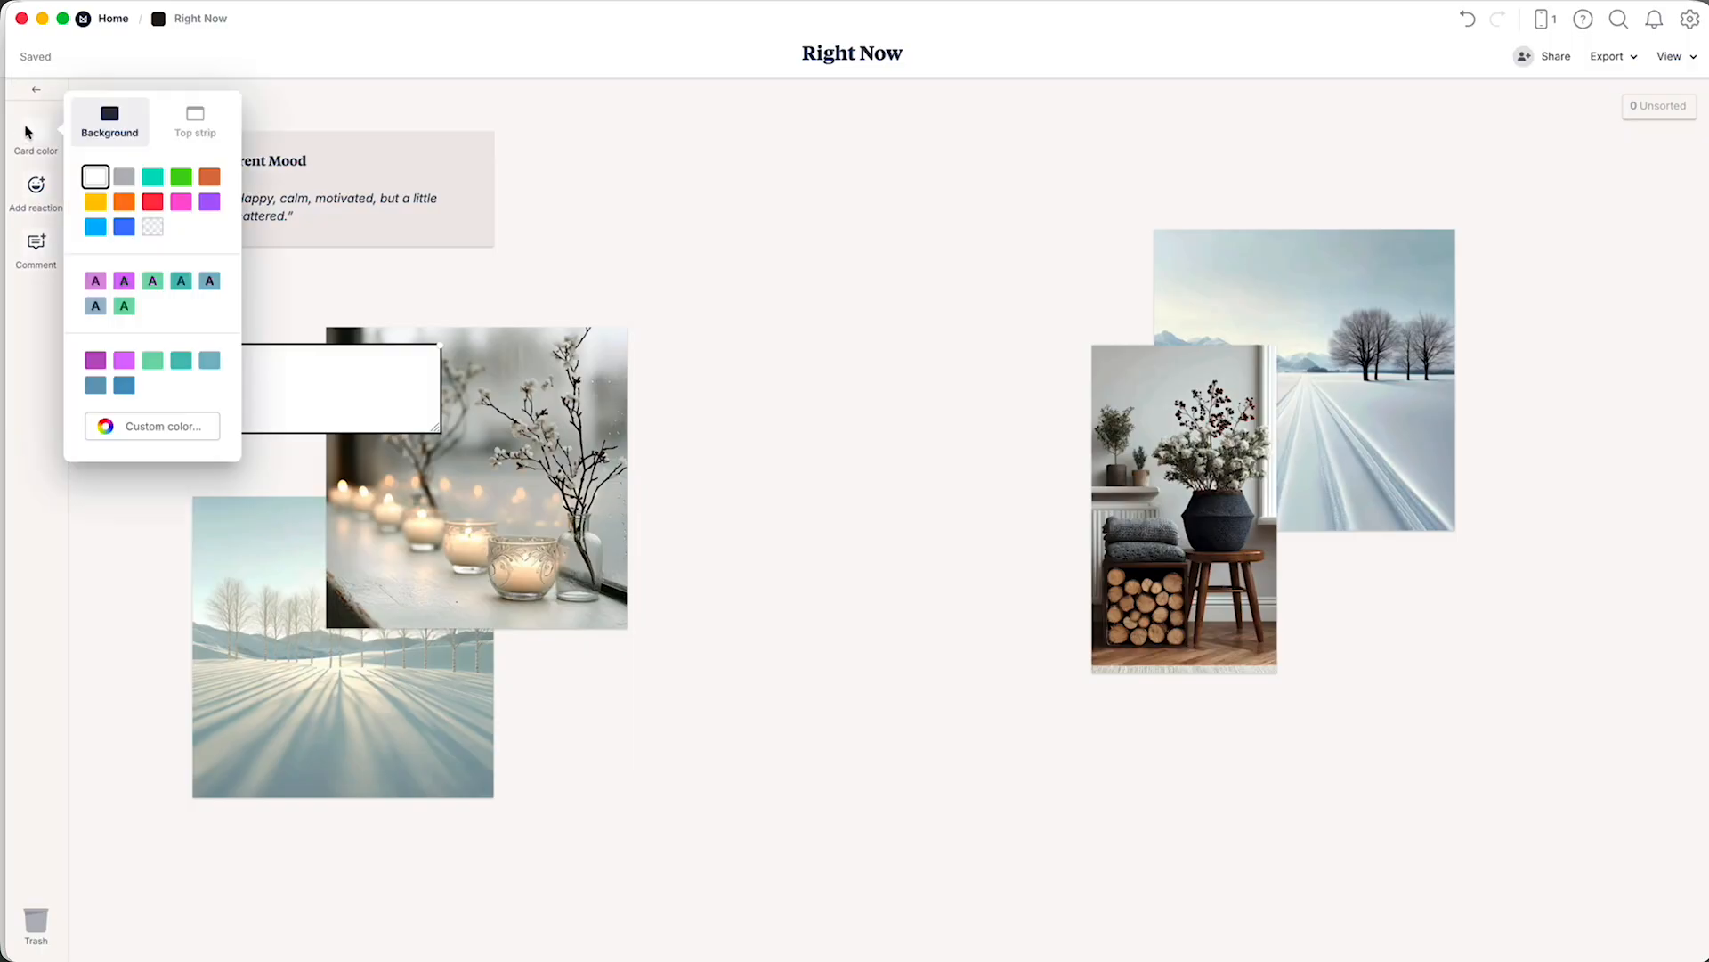
left_click(182, 431)
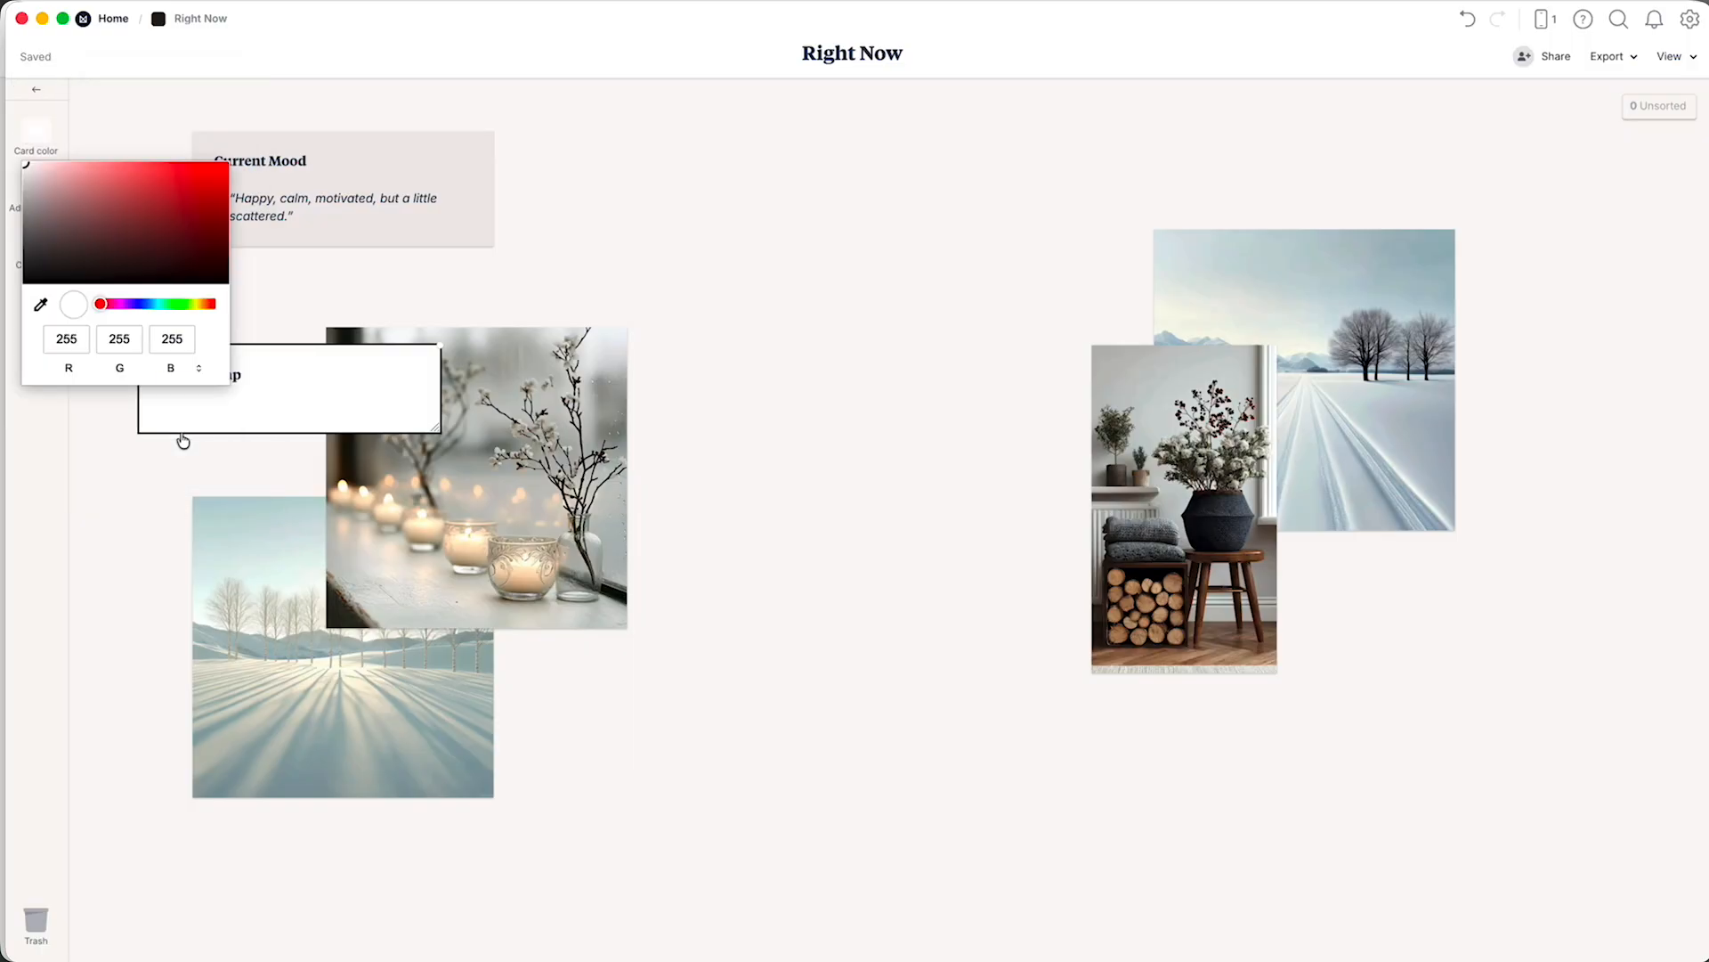
left_click(199, 369)
left_click(200, 369)
double_click(112, 337)
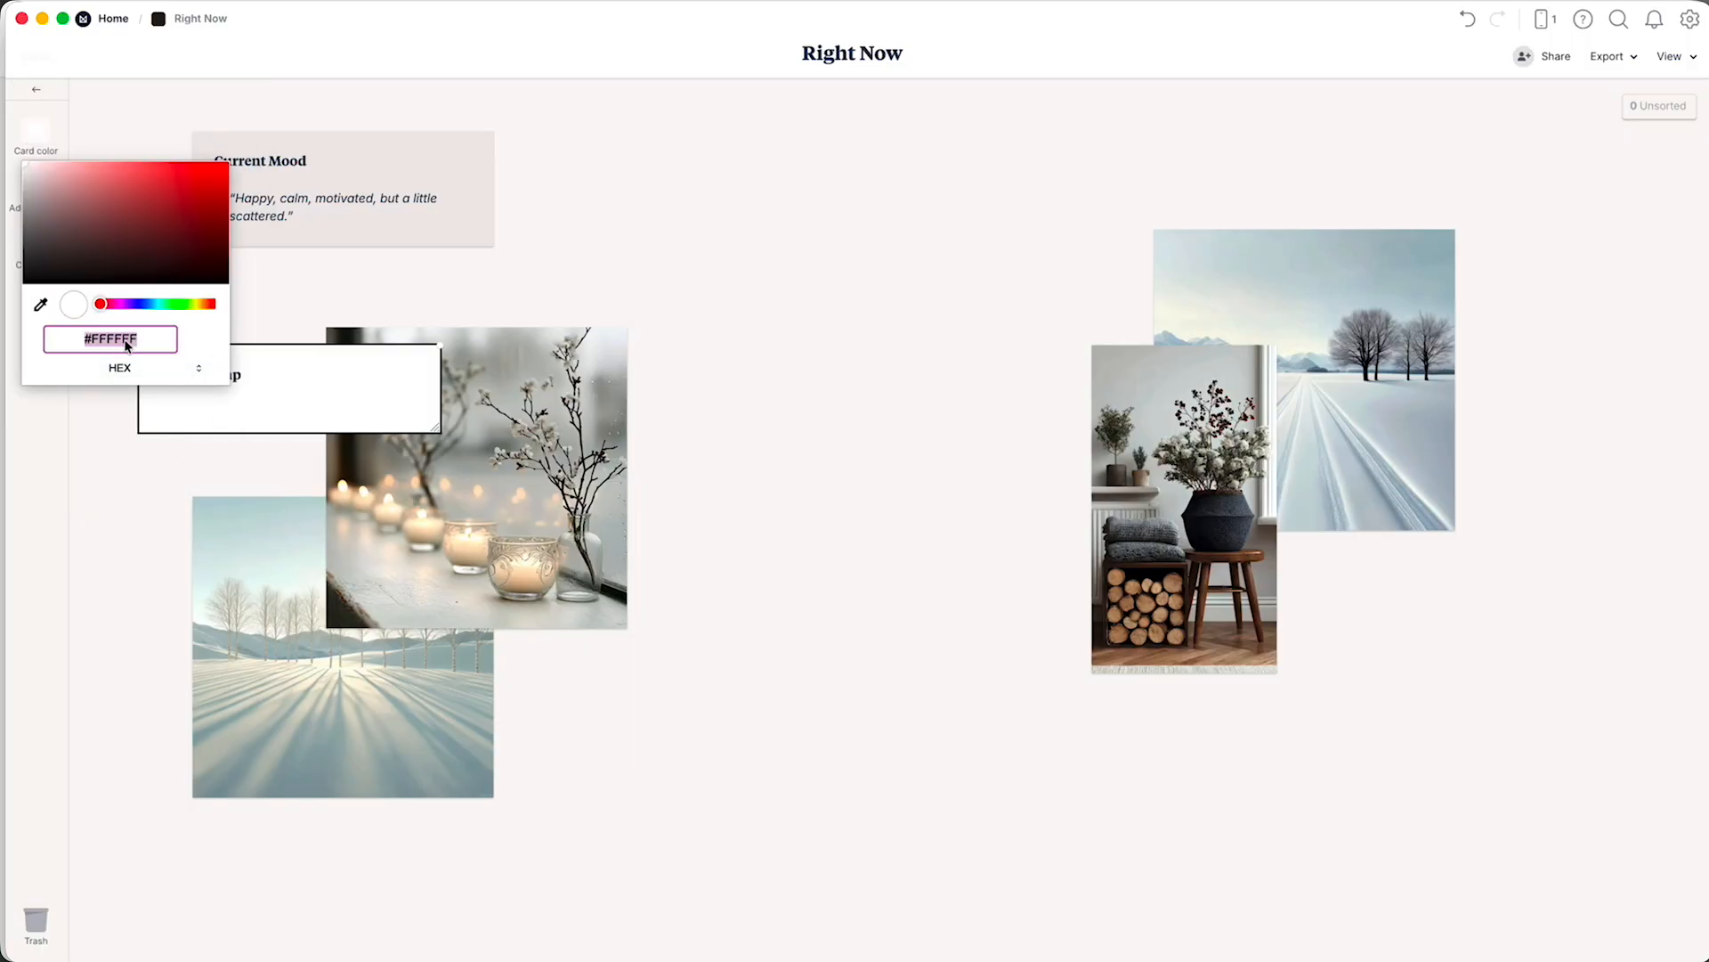
type("EFE5E5")
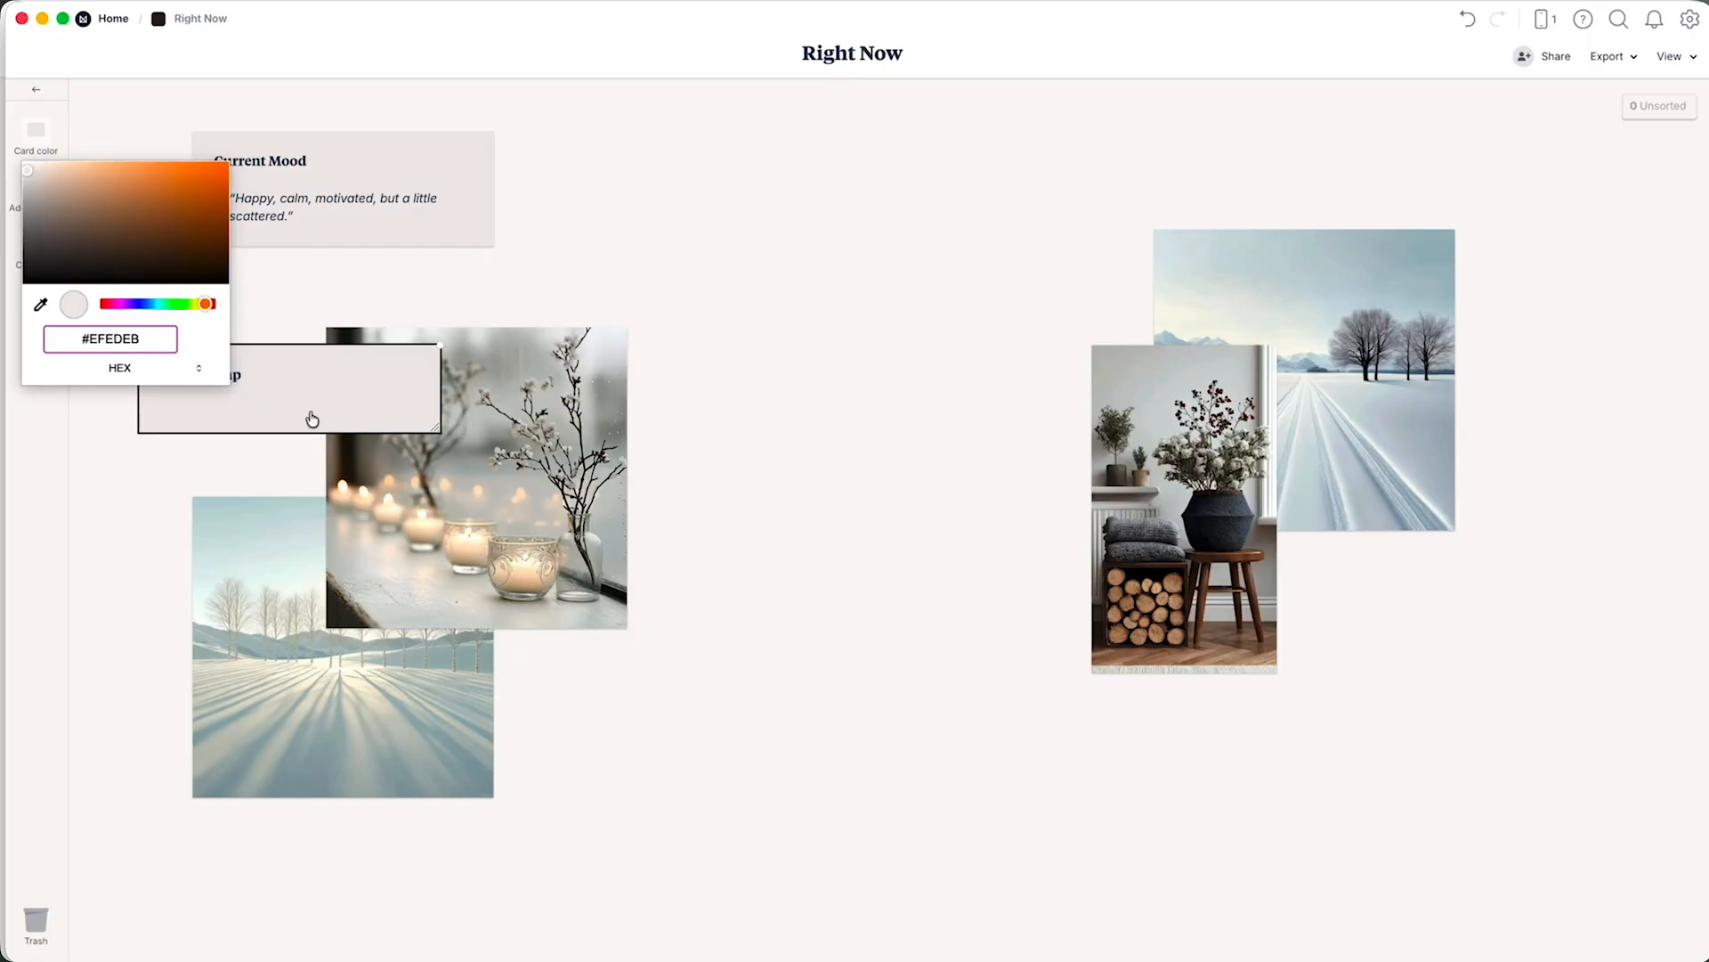
Add the Brain Dump bullet "I need to shift the focus to Fridge Rules. I want to write in Ulysses, but that doesn't make for ideal sharing.".
left_click(332, 420)
type("- I need to ")
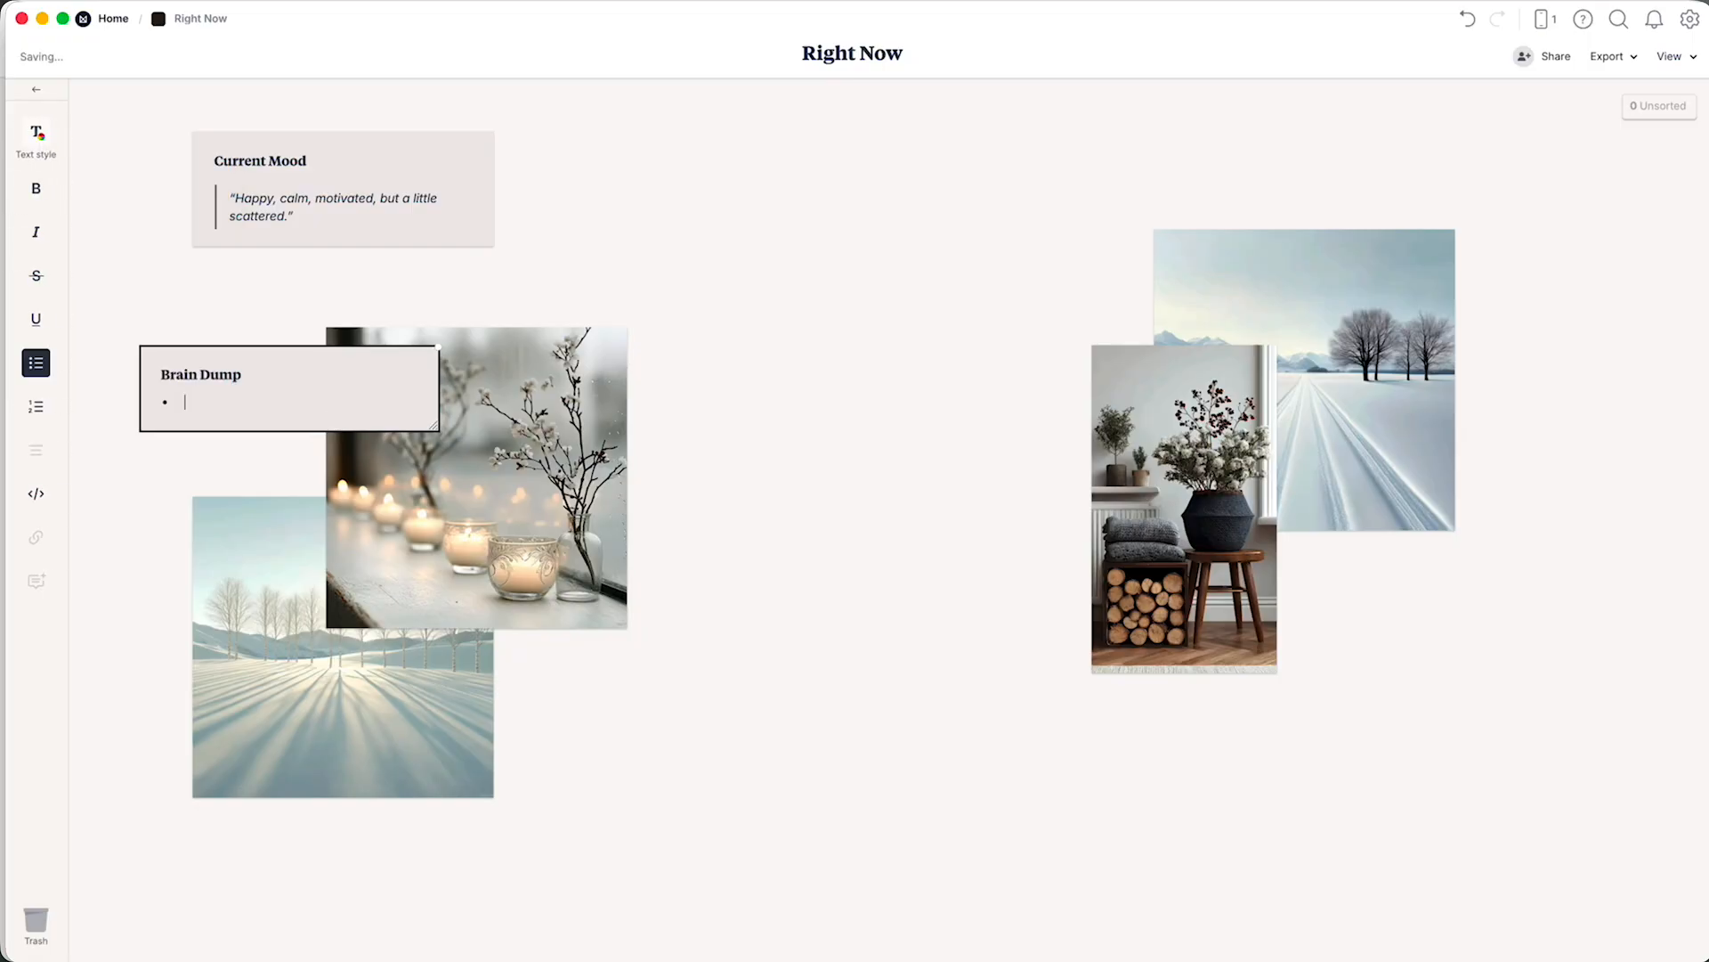
type("shift the focus to Fridge Rules.")
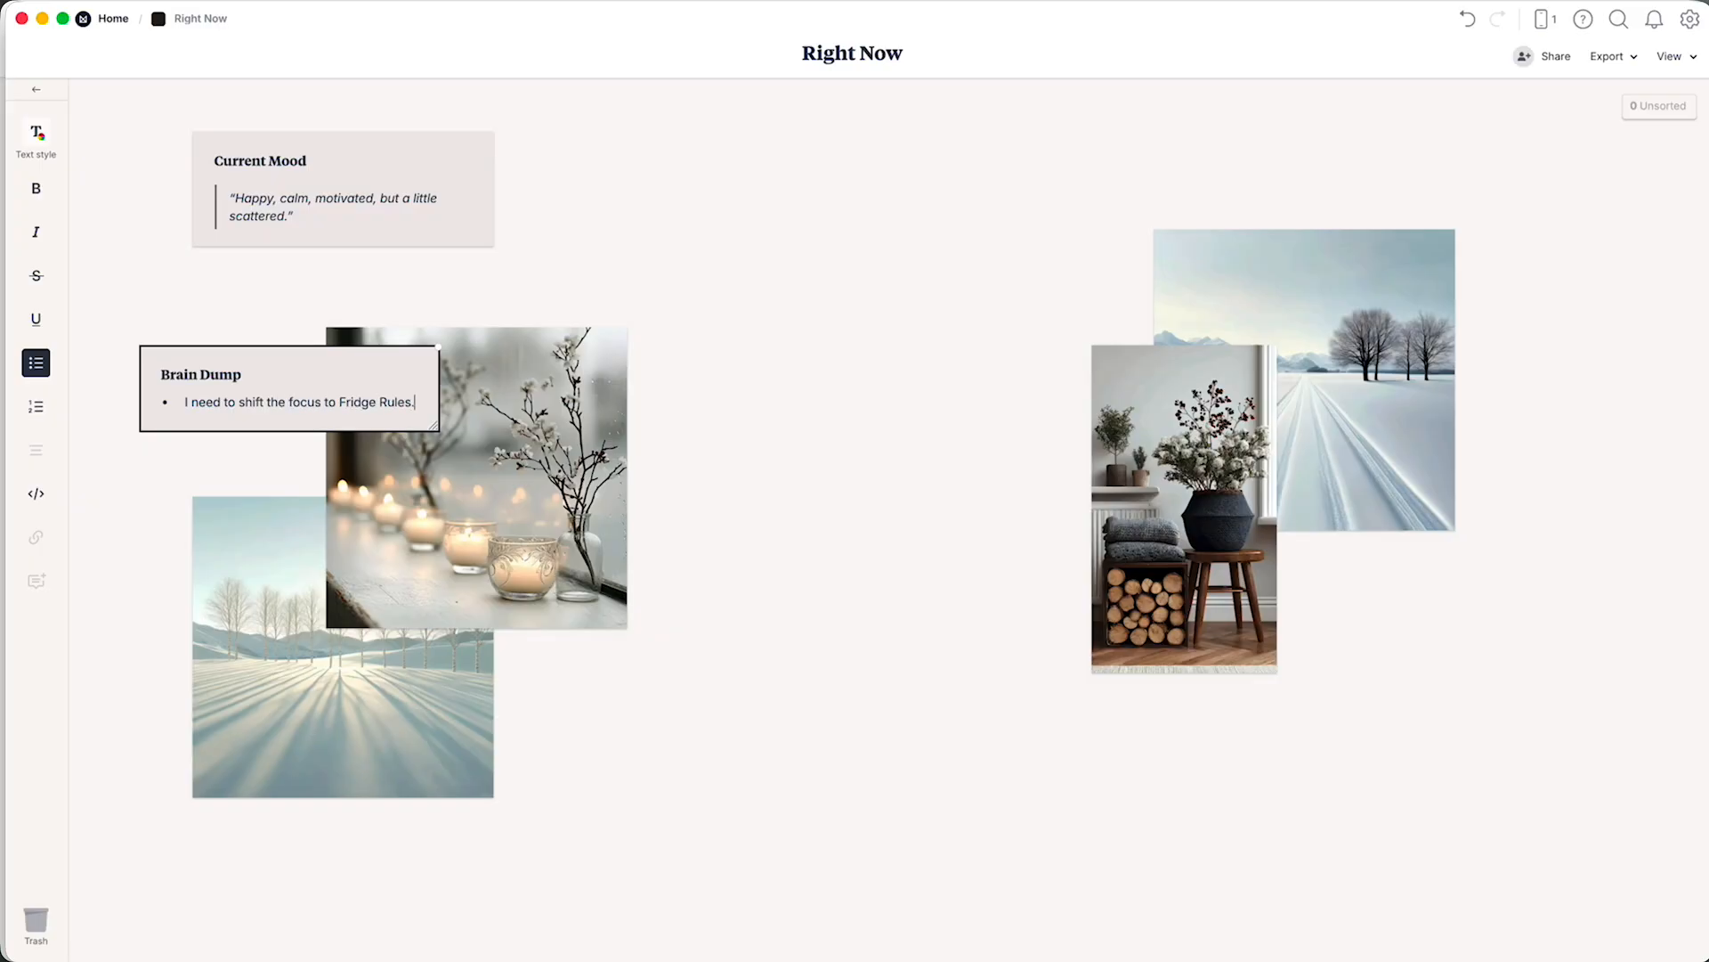
type(" I want to write in Ulyss")
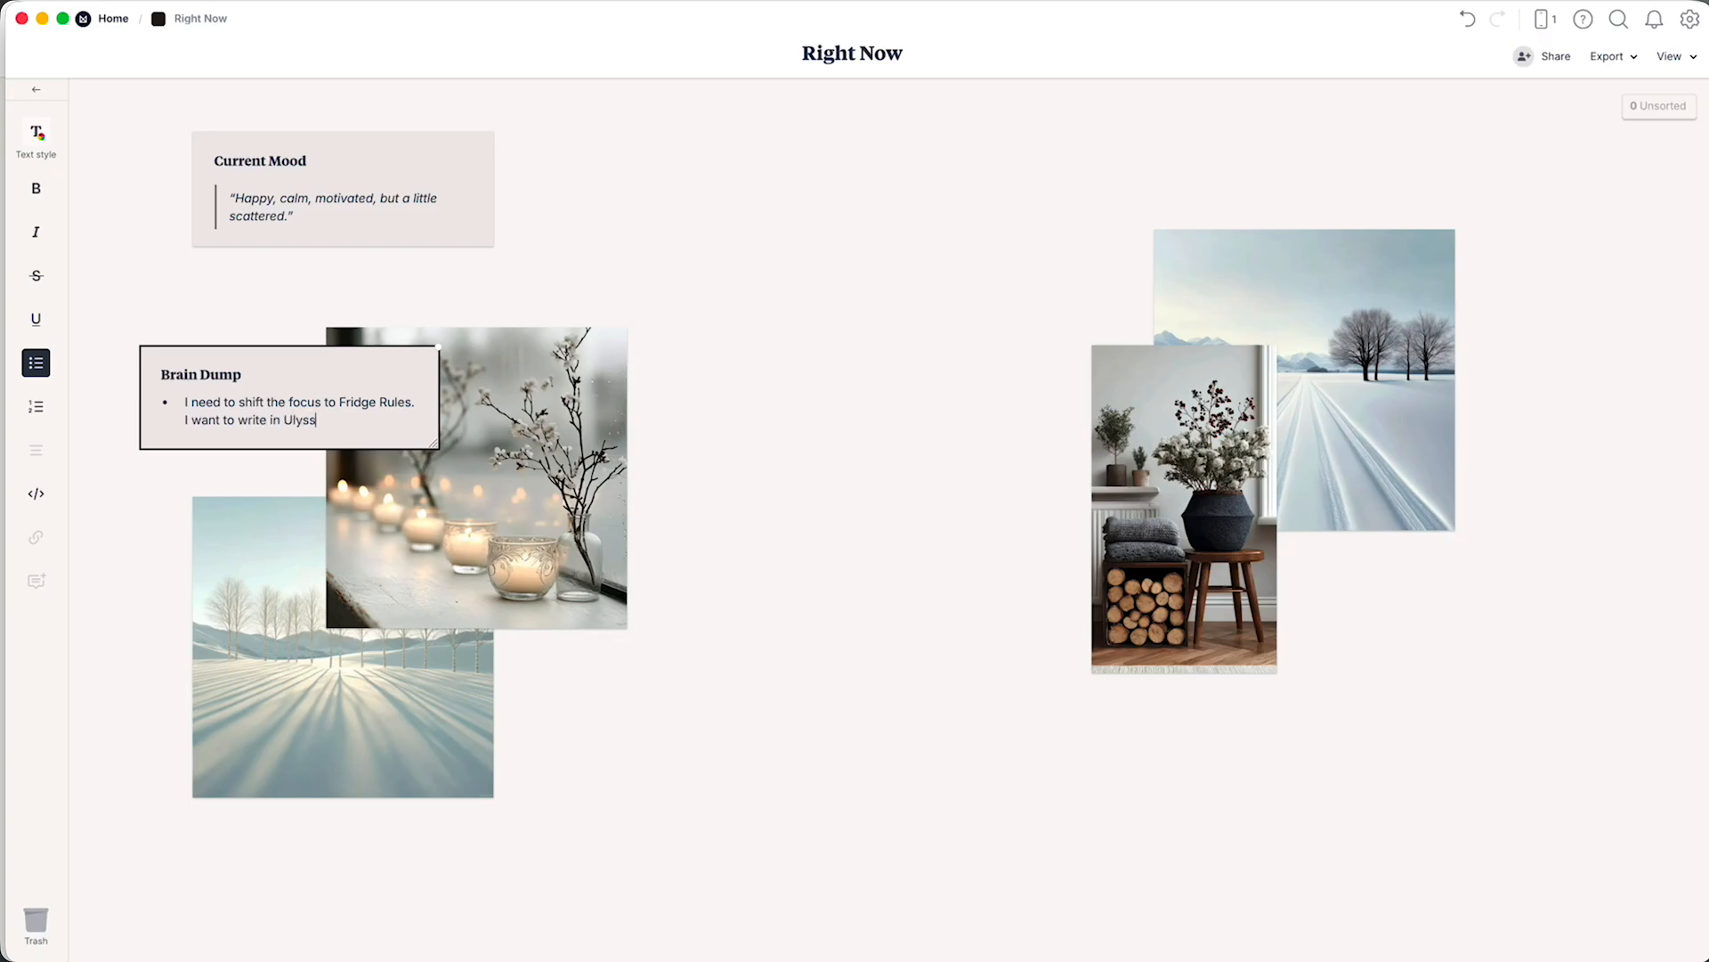
type("es, but that doesn't make for ideal")
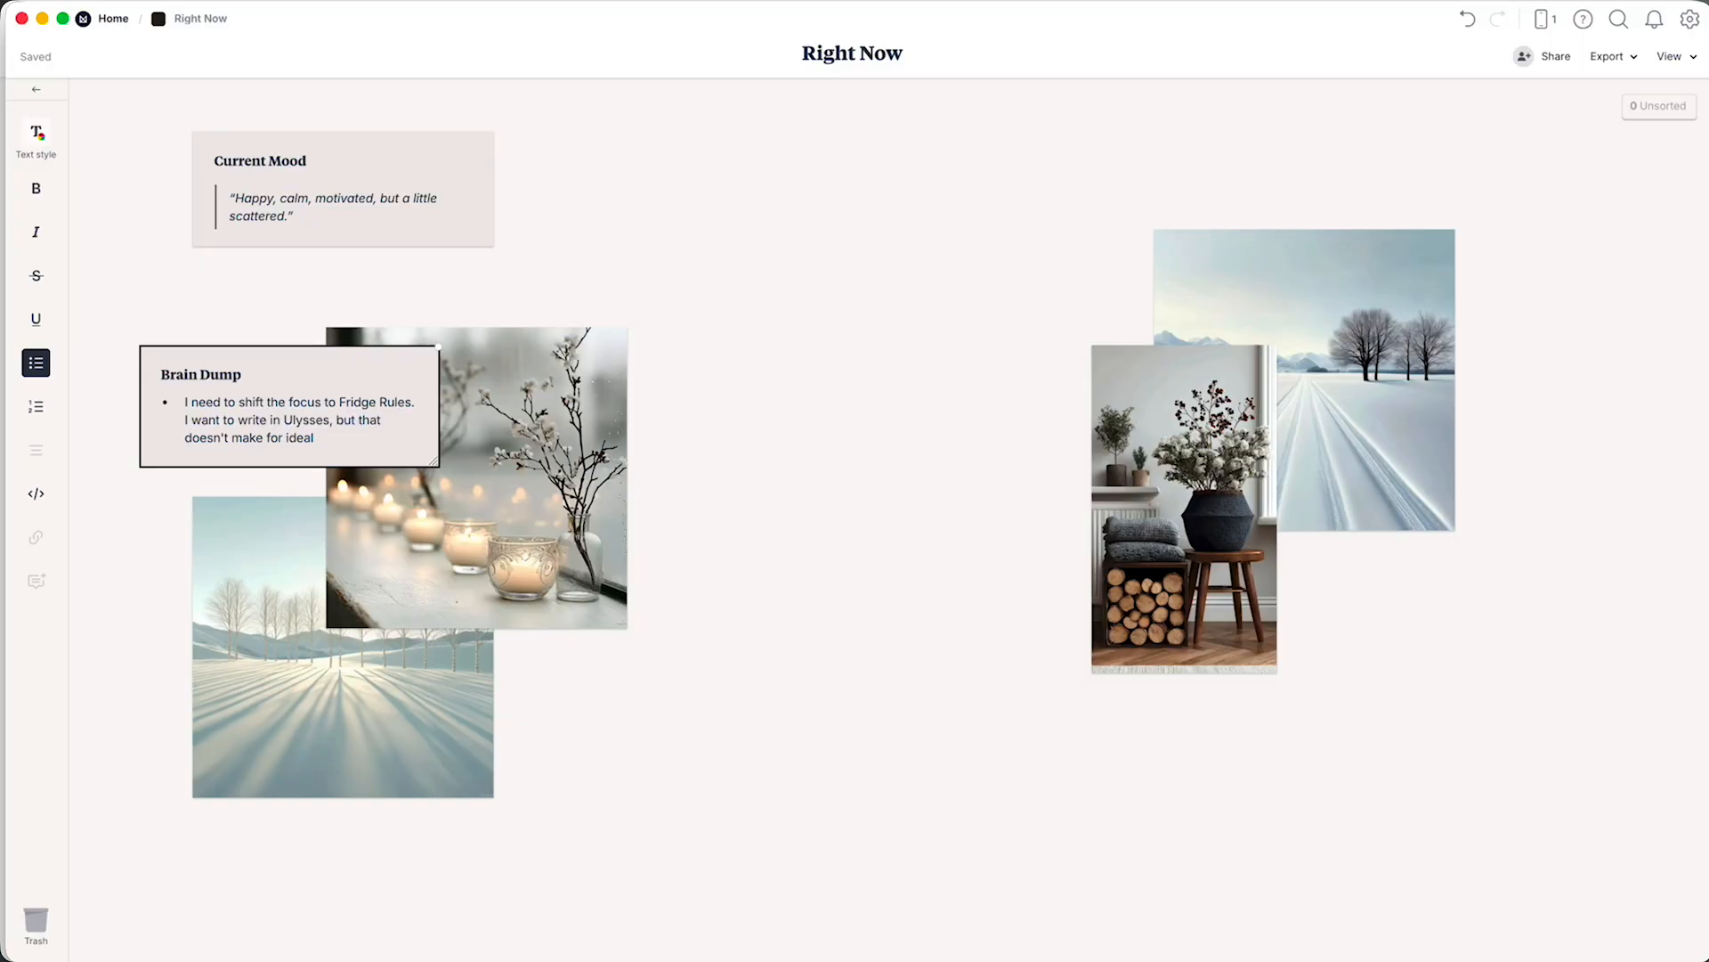
type(" sharing.")
key("Return")
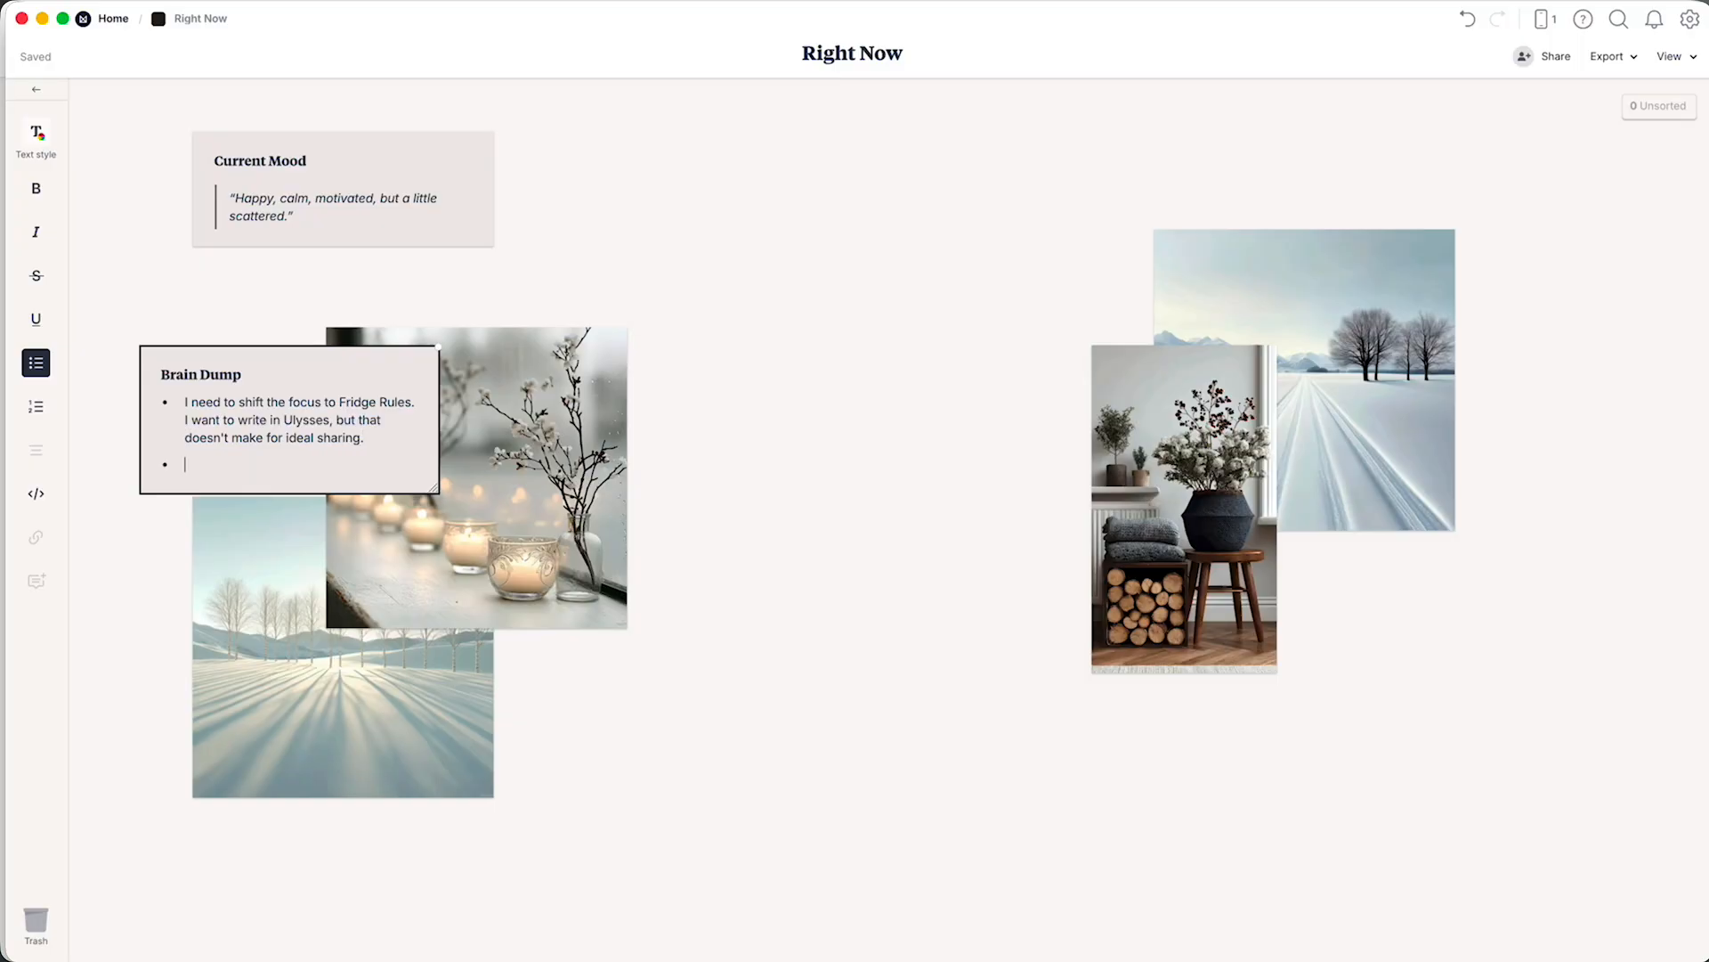
Begin the second Brain Dump bullet with "I need to figure out my Pinterest strategy;".
type("I need to figure out my Pinterest")
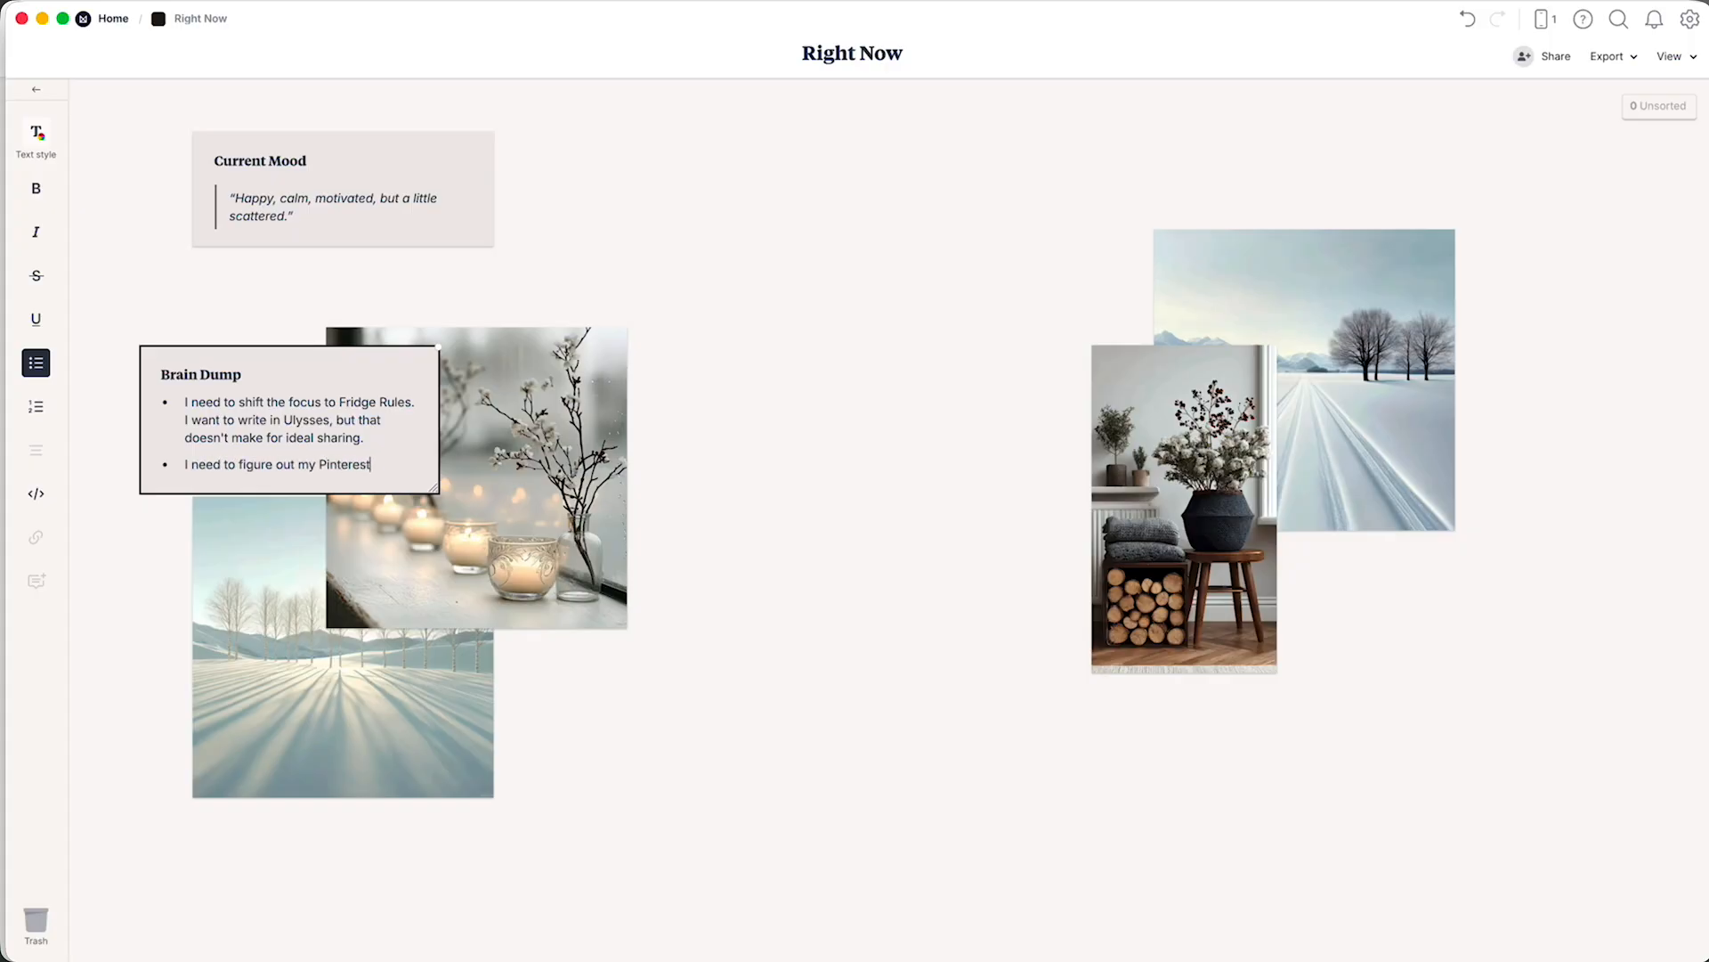
type(" strategy; can I g")
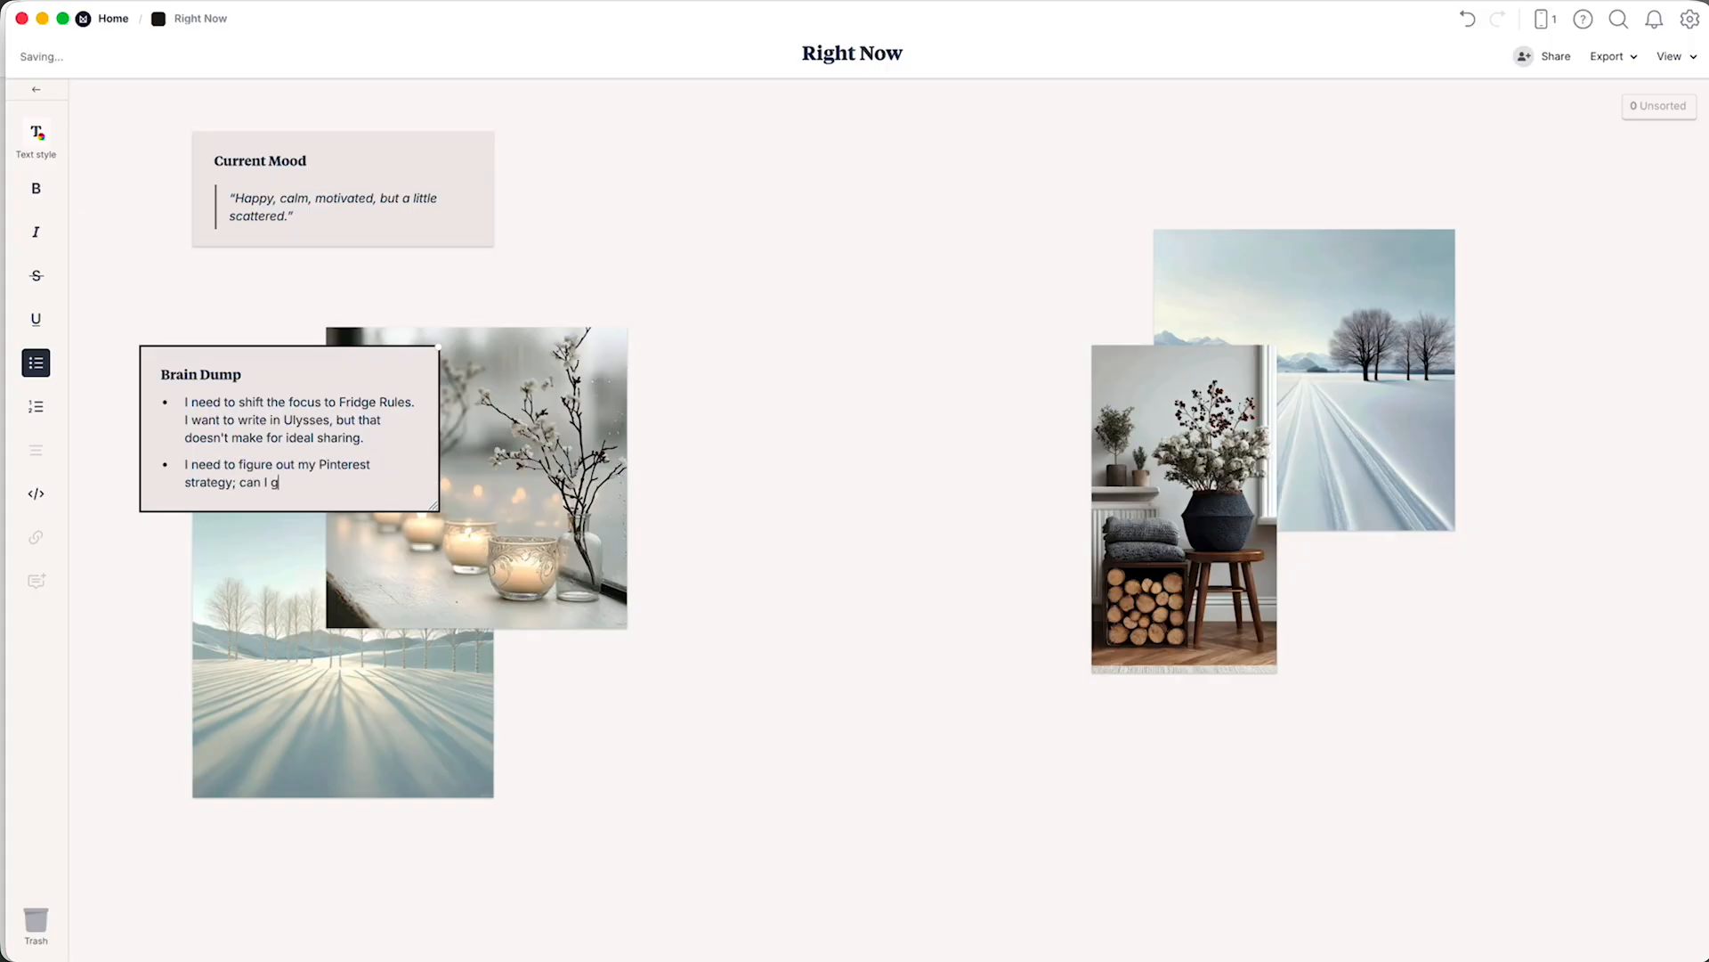
type("et away with curating content that I enjo")
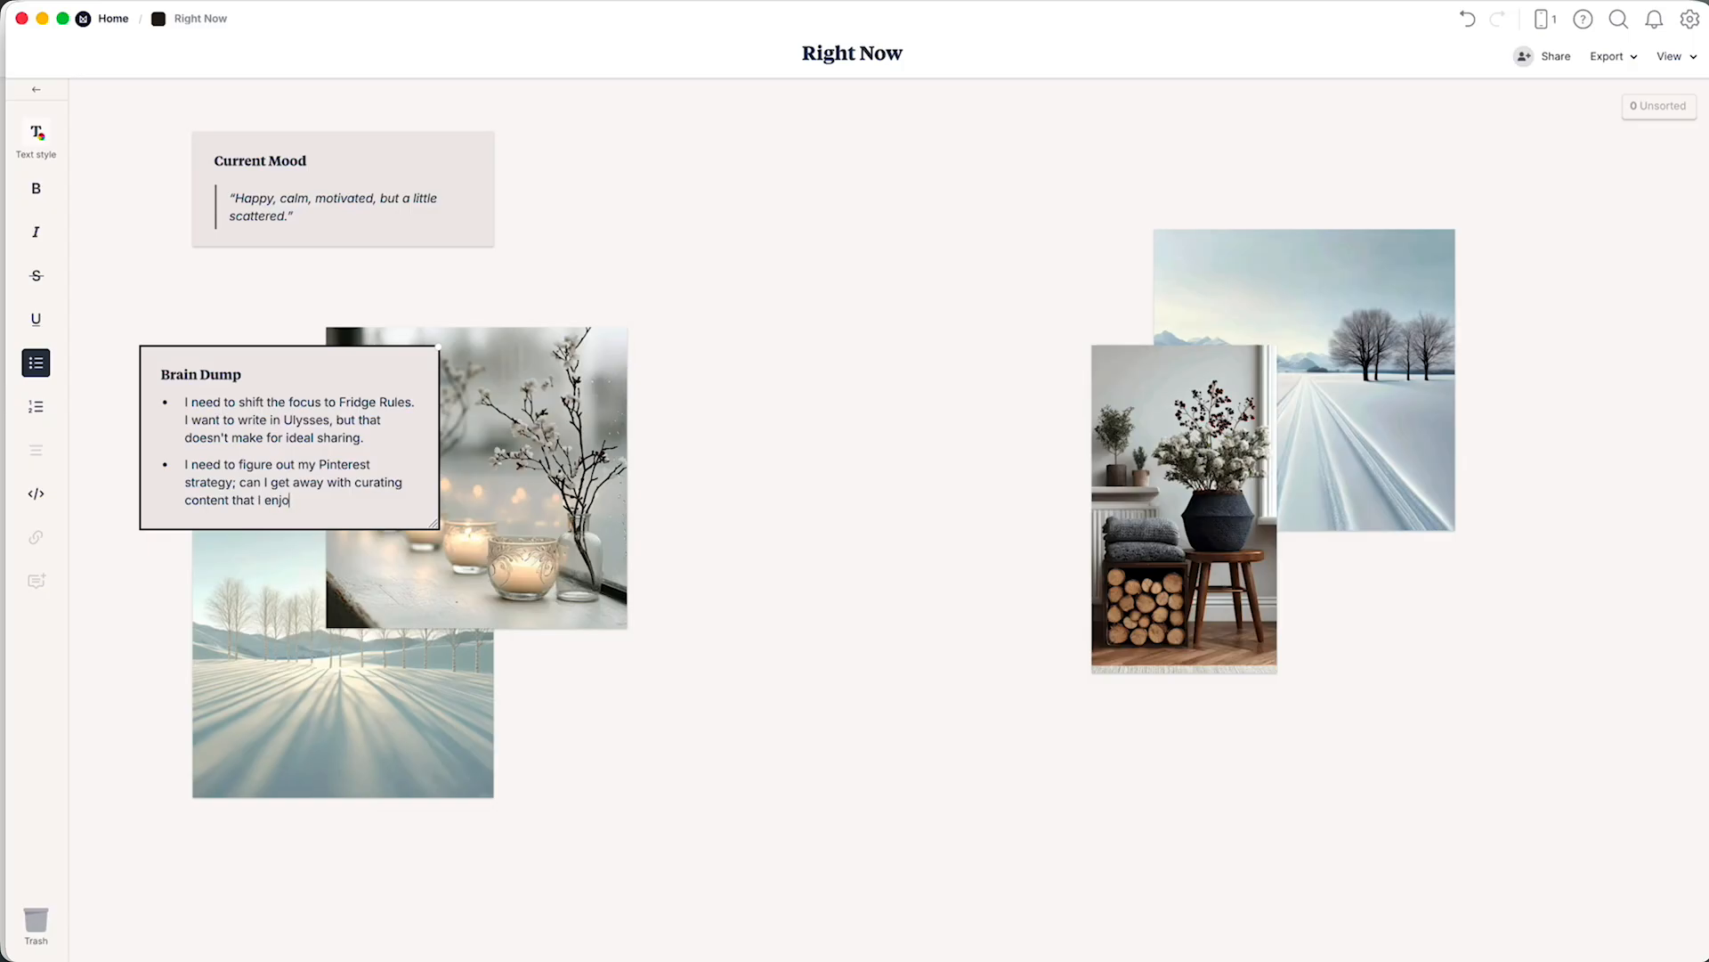
type("y but also keep a focus on Milanote,")
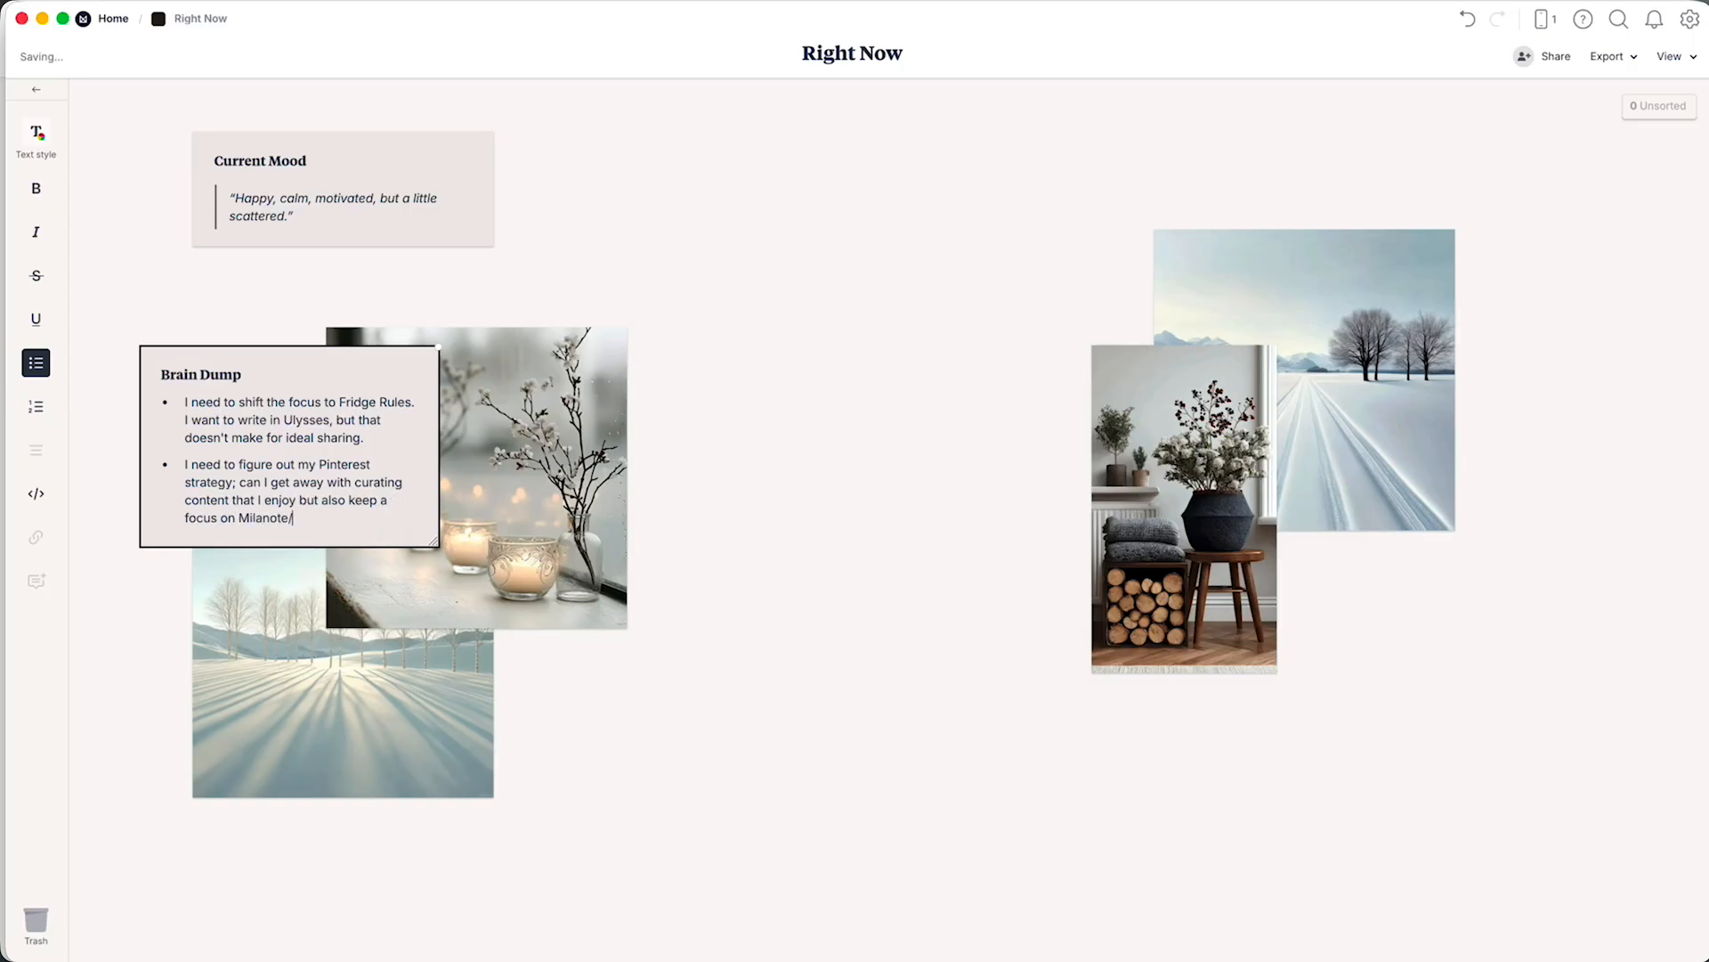
type(" productivity and my own writing?")
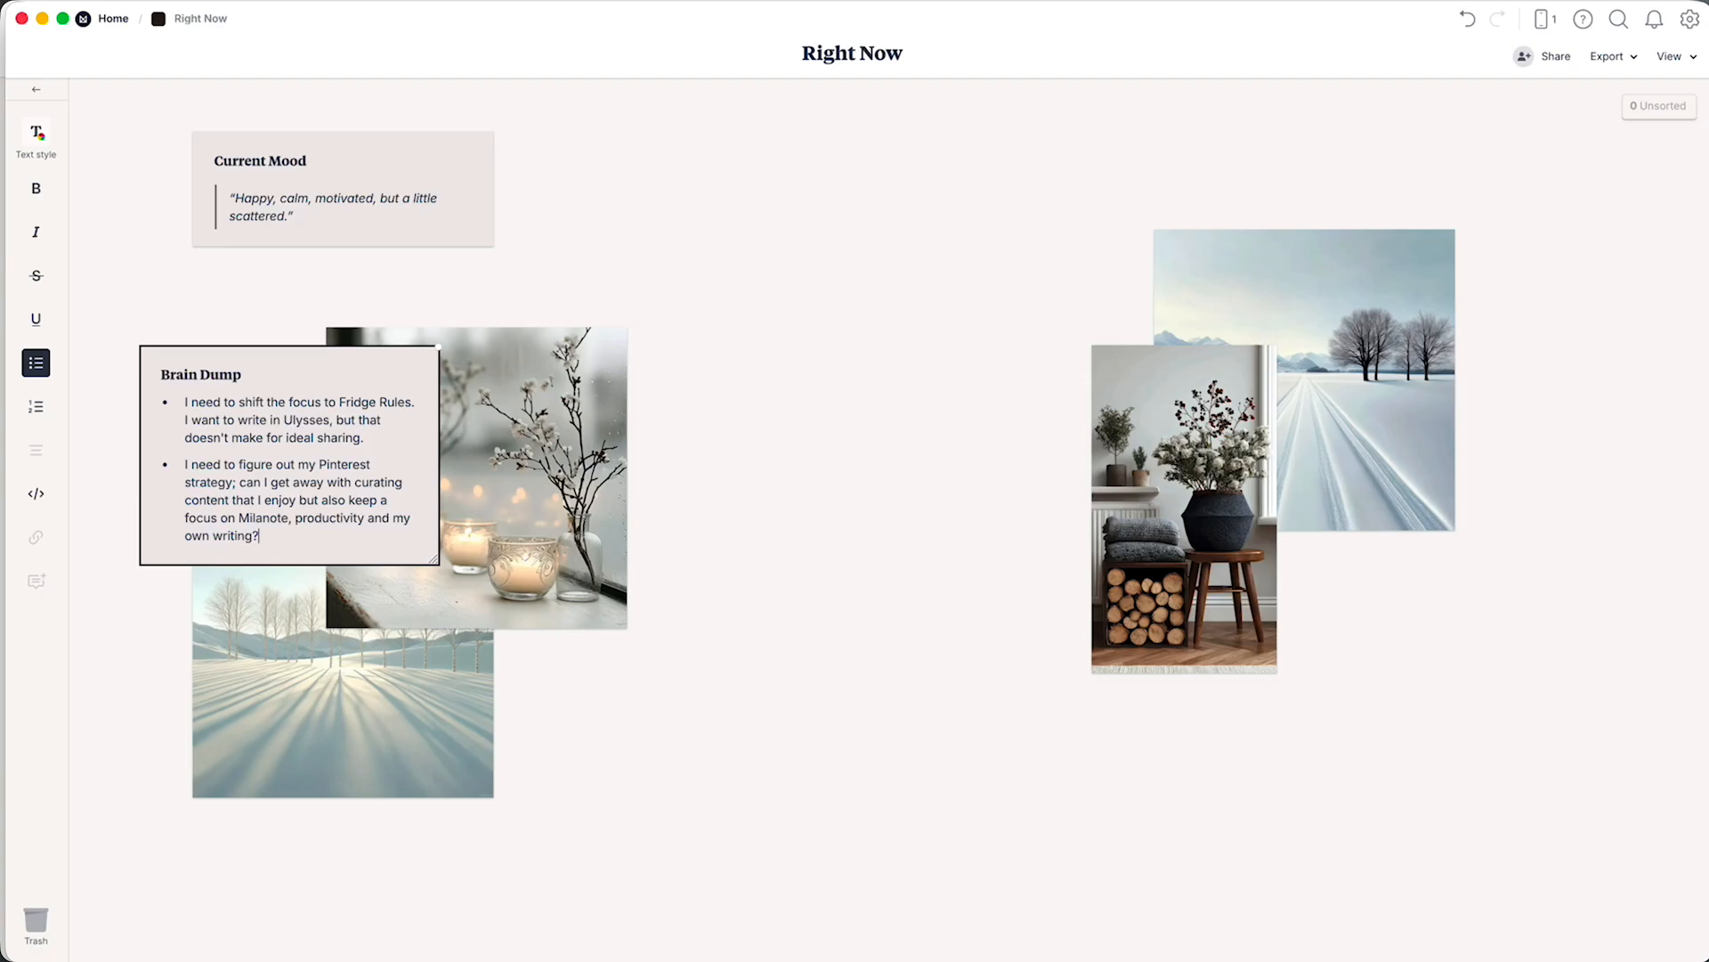
Start a third Brain Dump bullet with "I need a content calendar of some kind for".
key("Return")
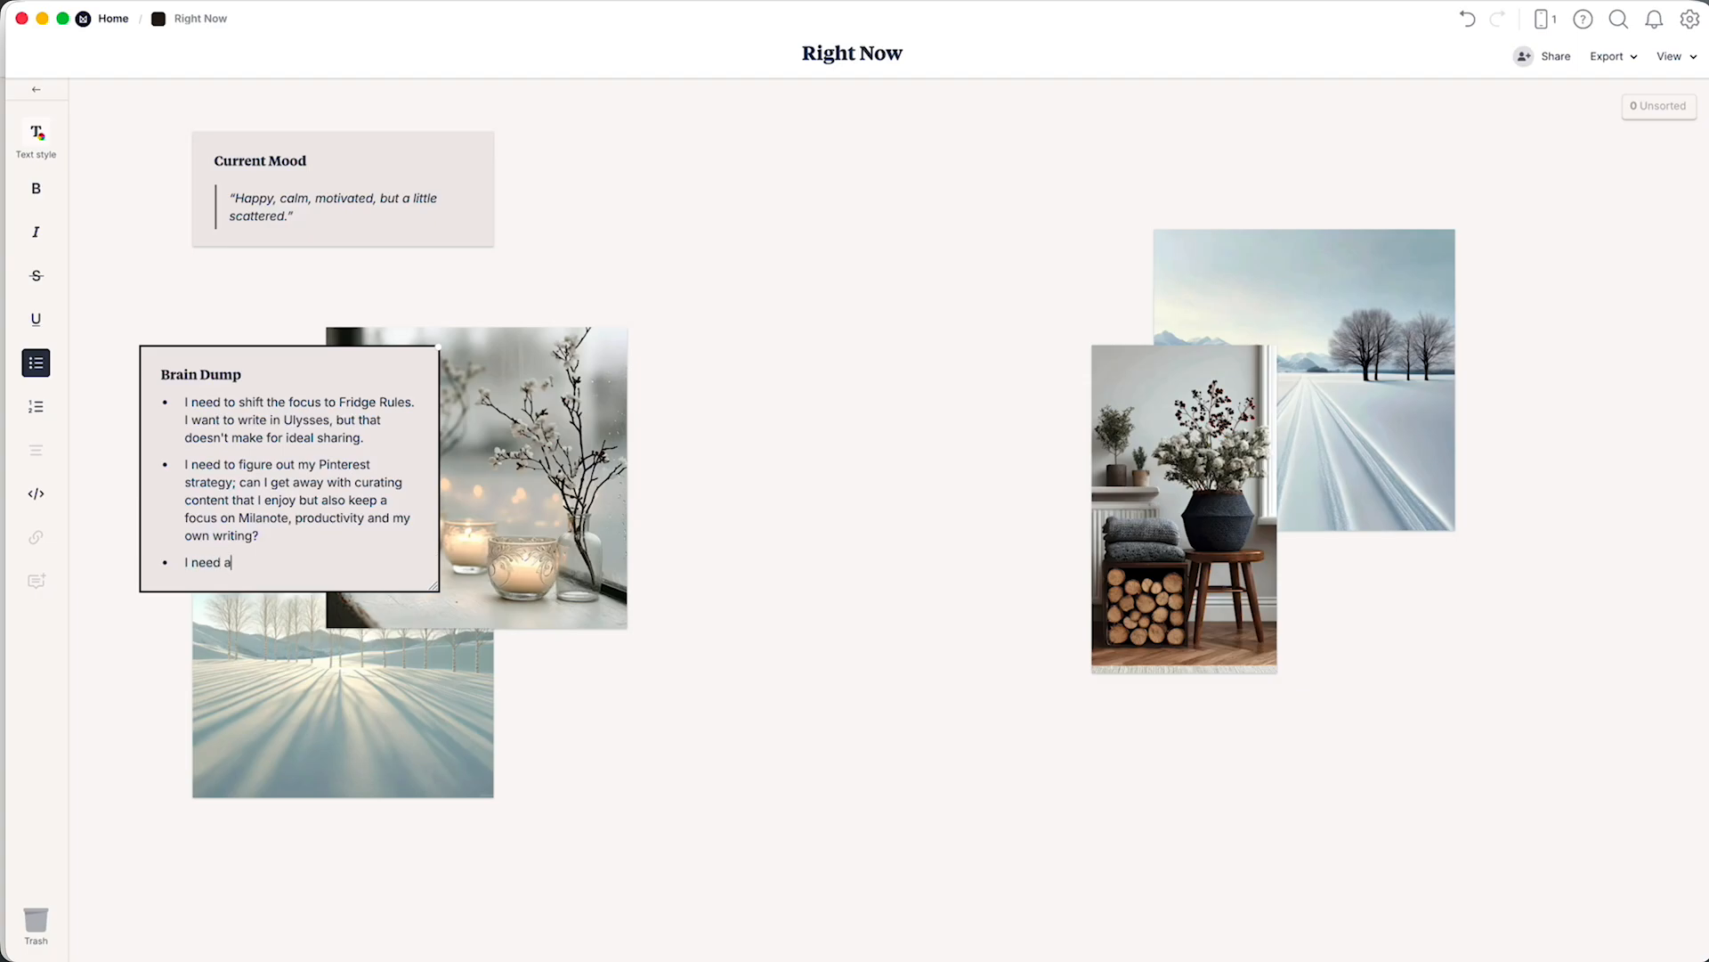
type("I need a content calendar of some kind of")
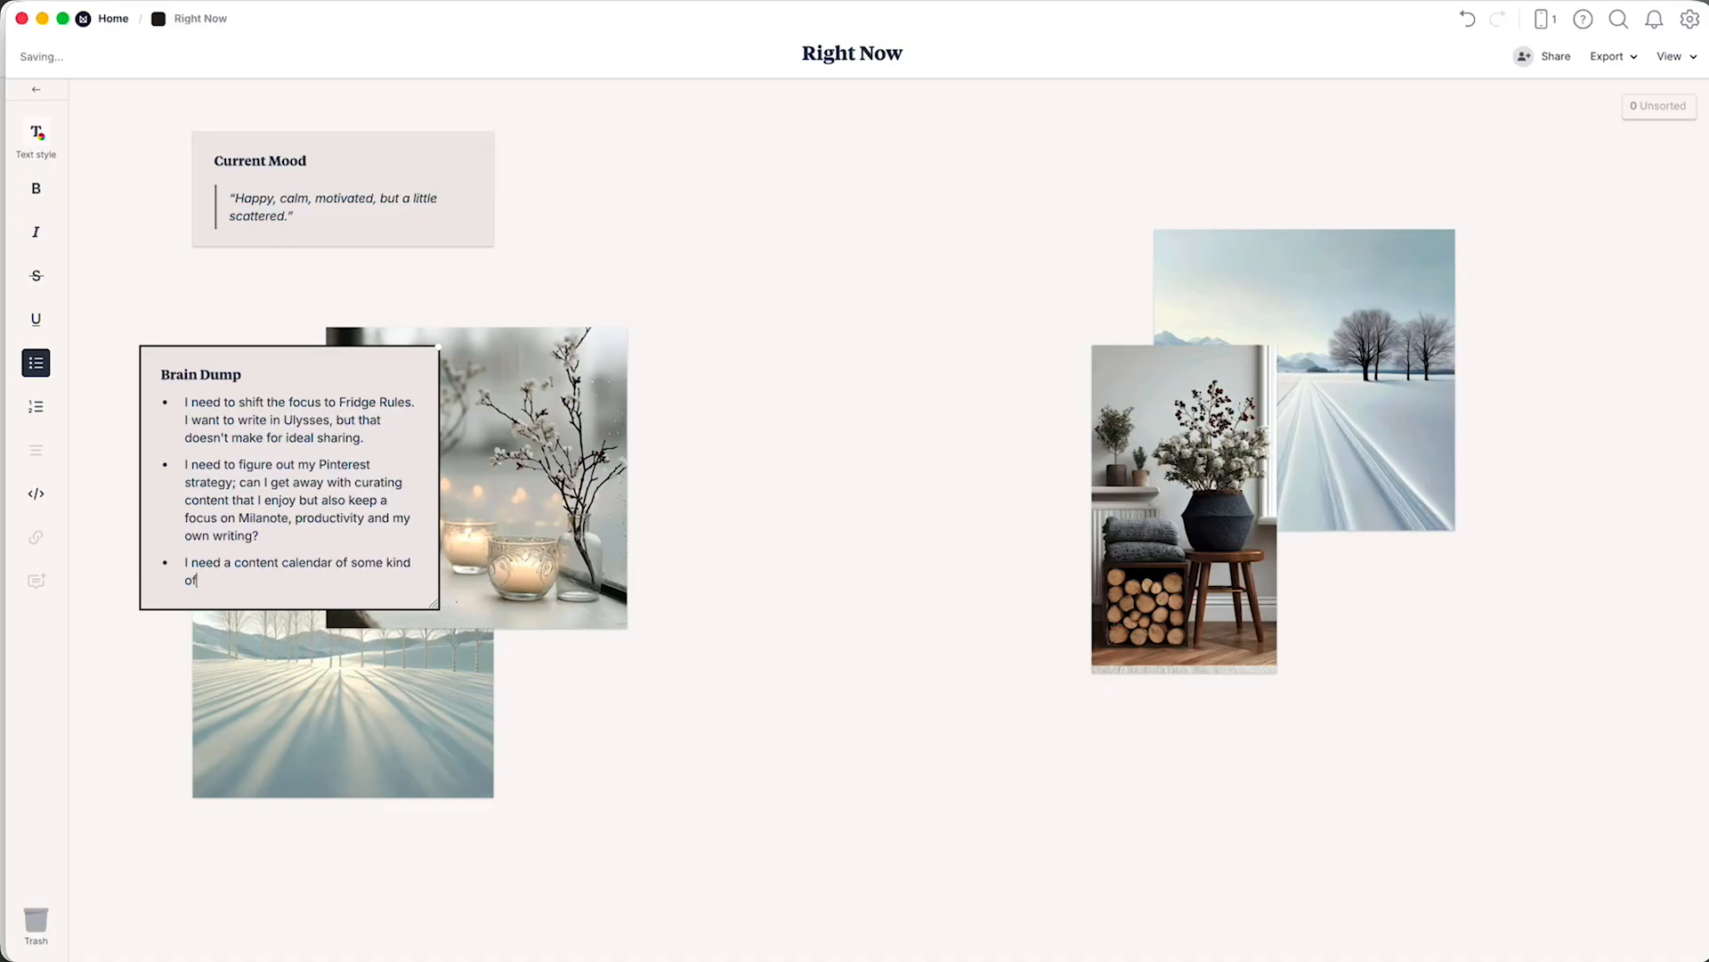
key("BackSpace")
key("BackSpace")
type("for Y")
Finish the content calendar bullet with "YouTube, or at least get a bit more organized about my content ideas there. Make a Milanote board.".
type("ouTube, or at least get a bit more organized abou")
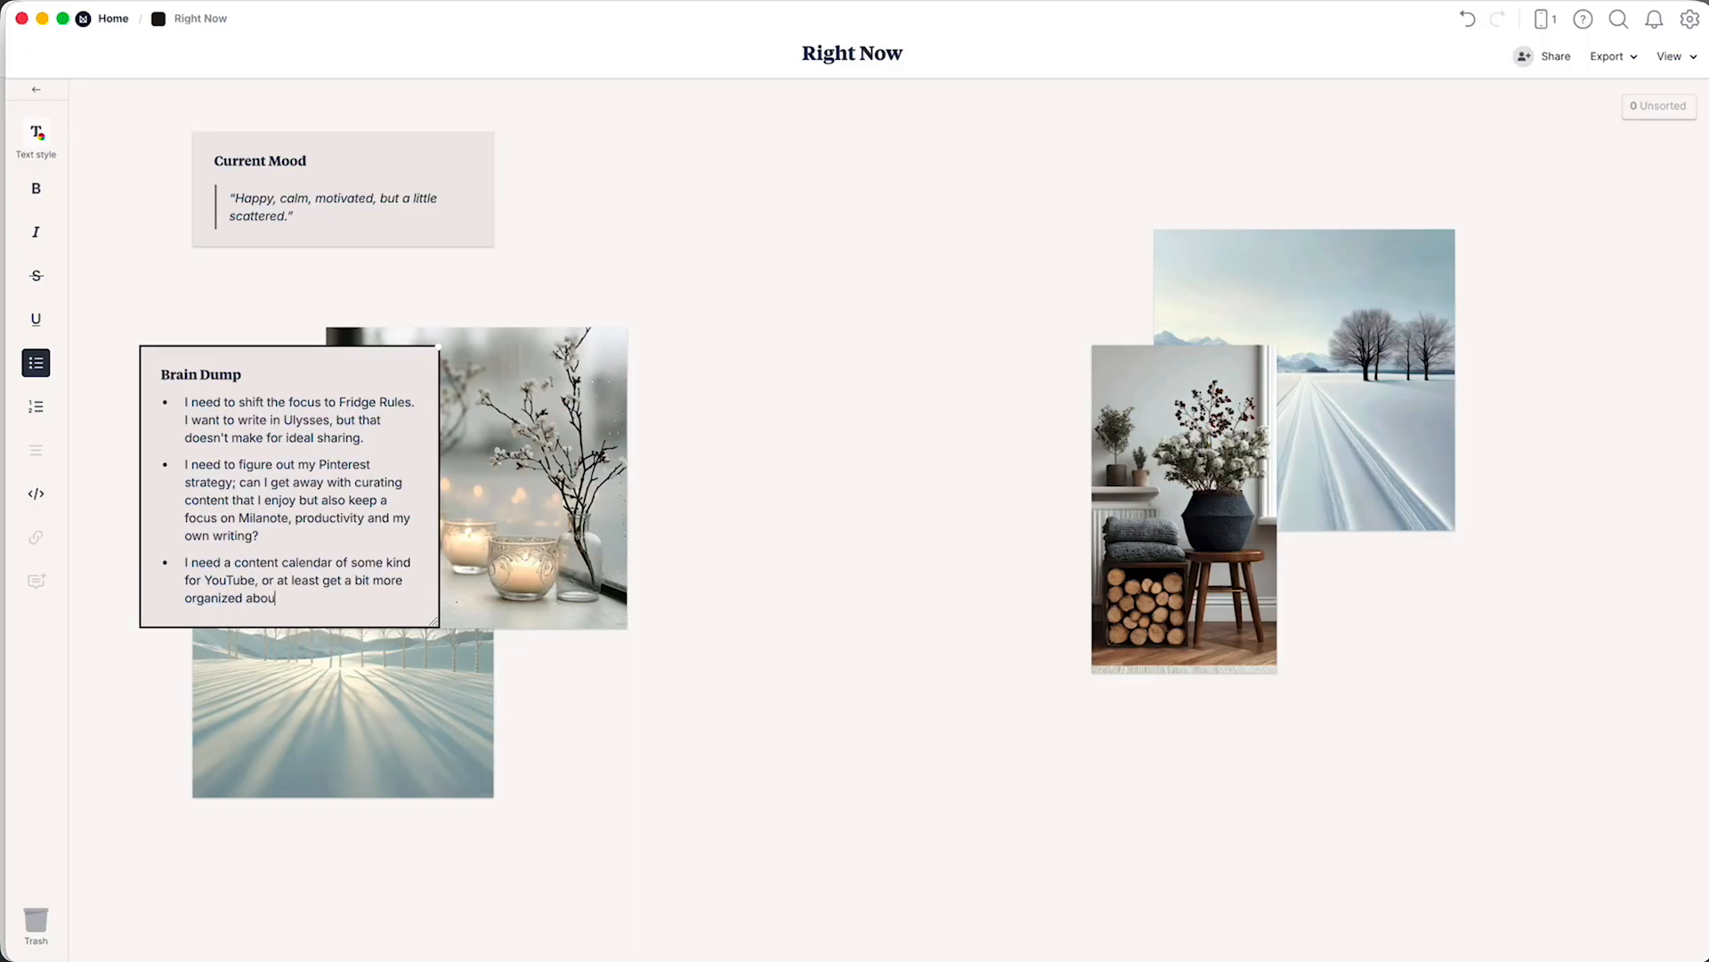
type("t my content ideas there. Ma")
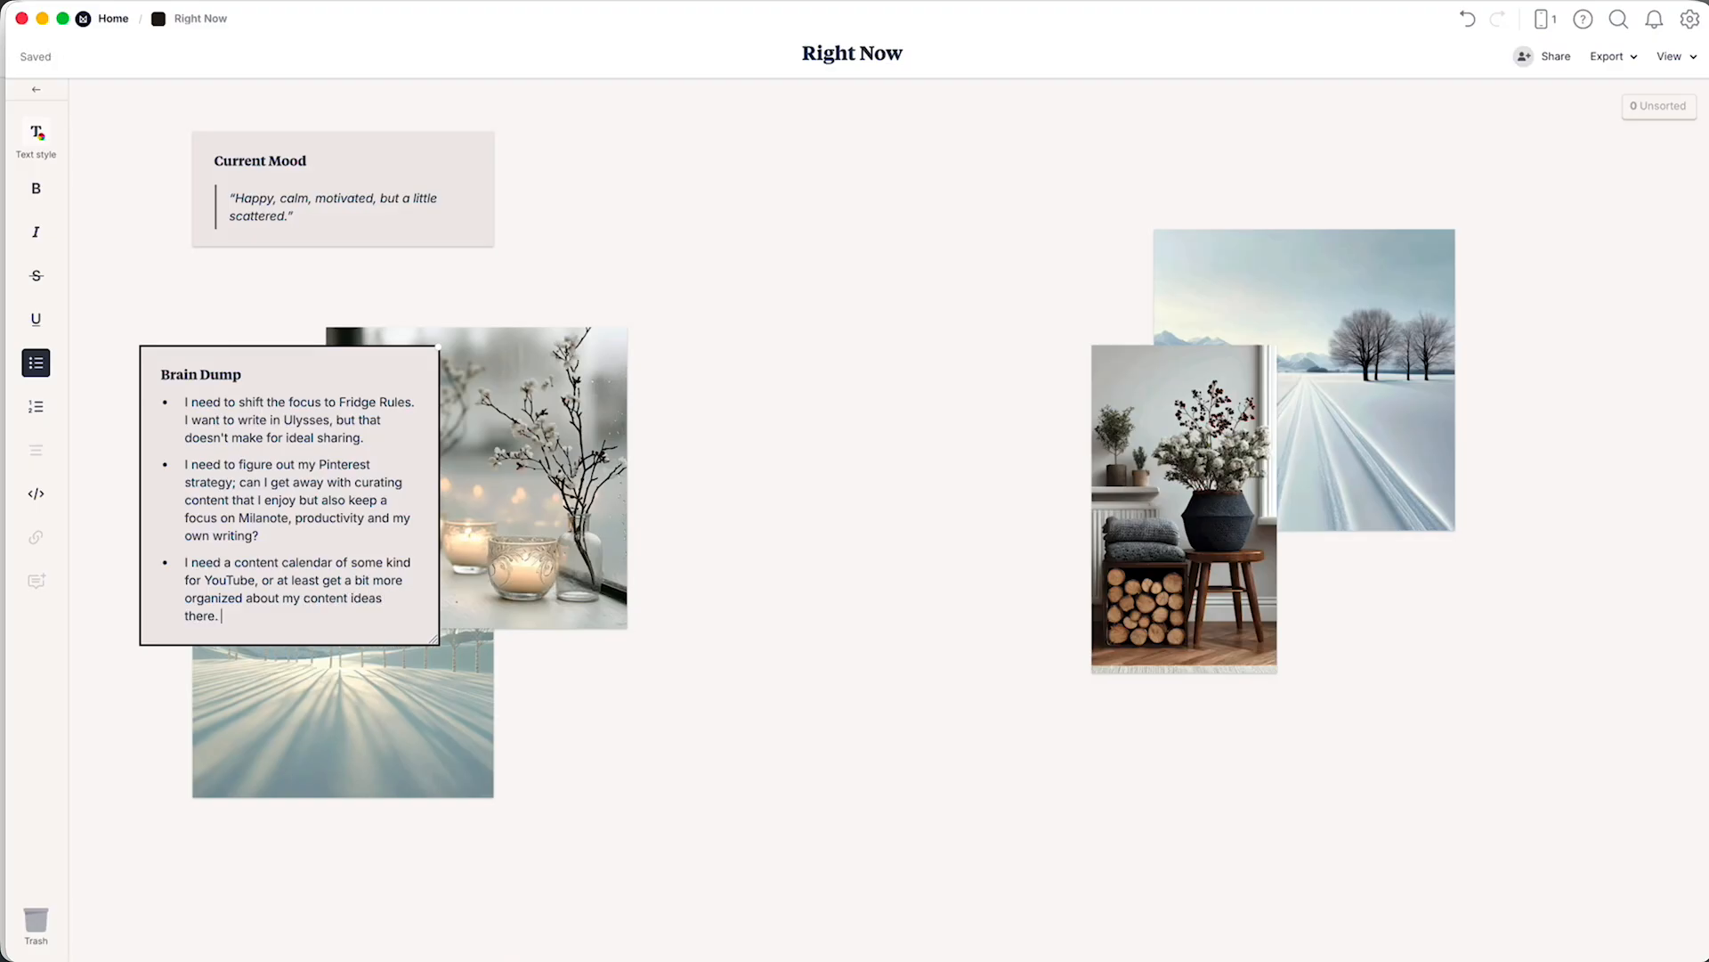
type("ke a Milanote board.")
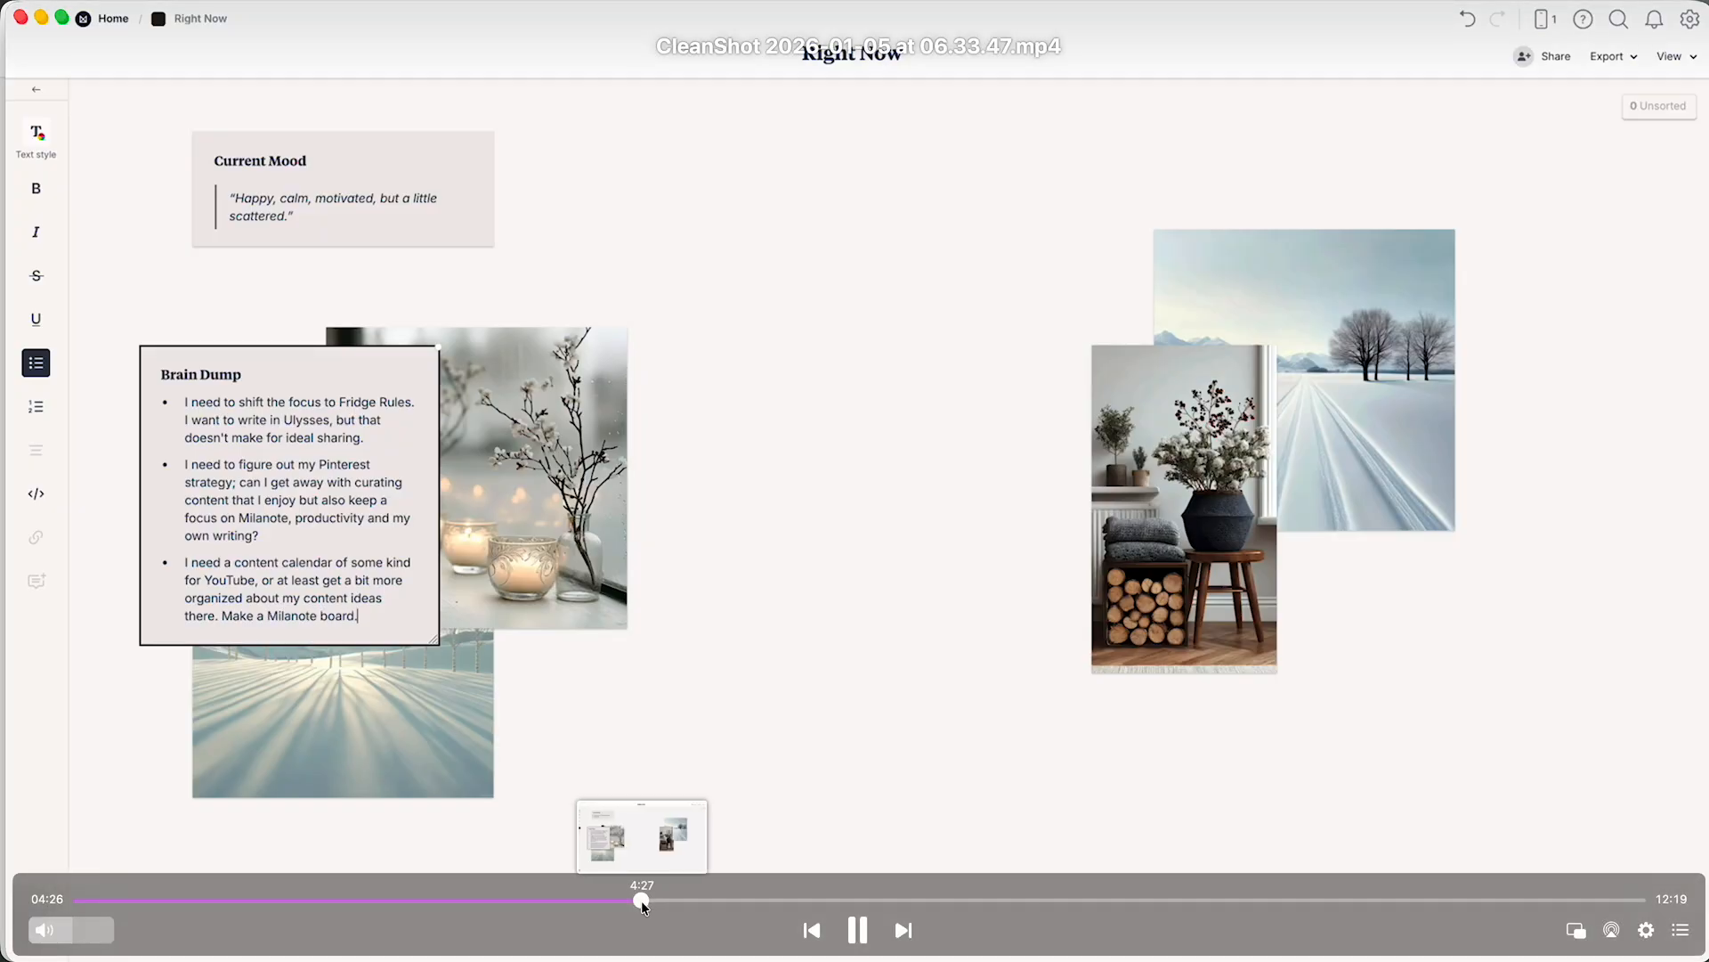
left_click_drag(641, 900, 821, 889)
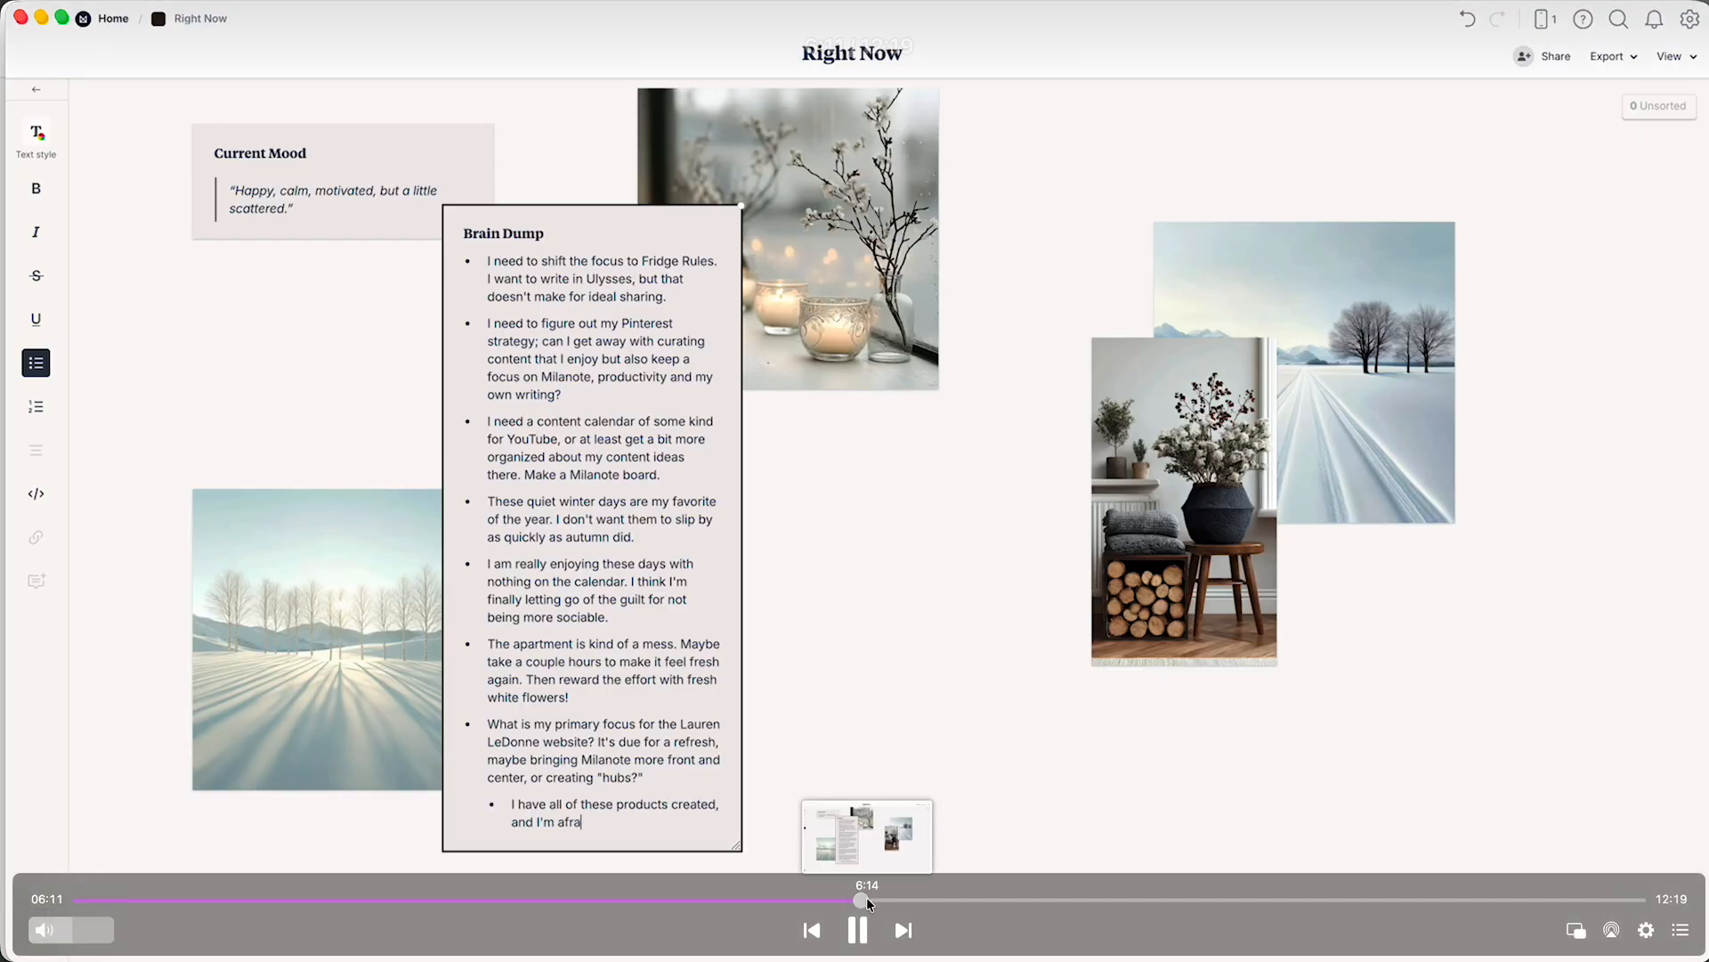
left_click_drag(867, 896, 891, 895)
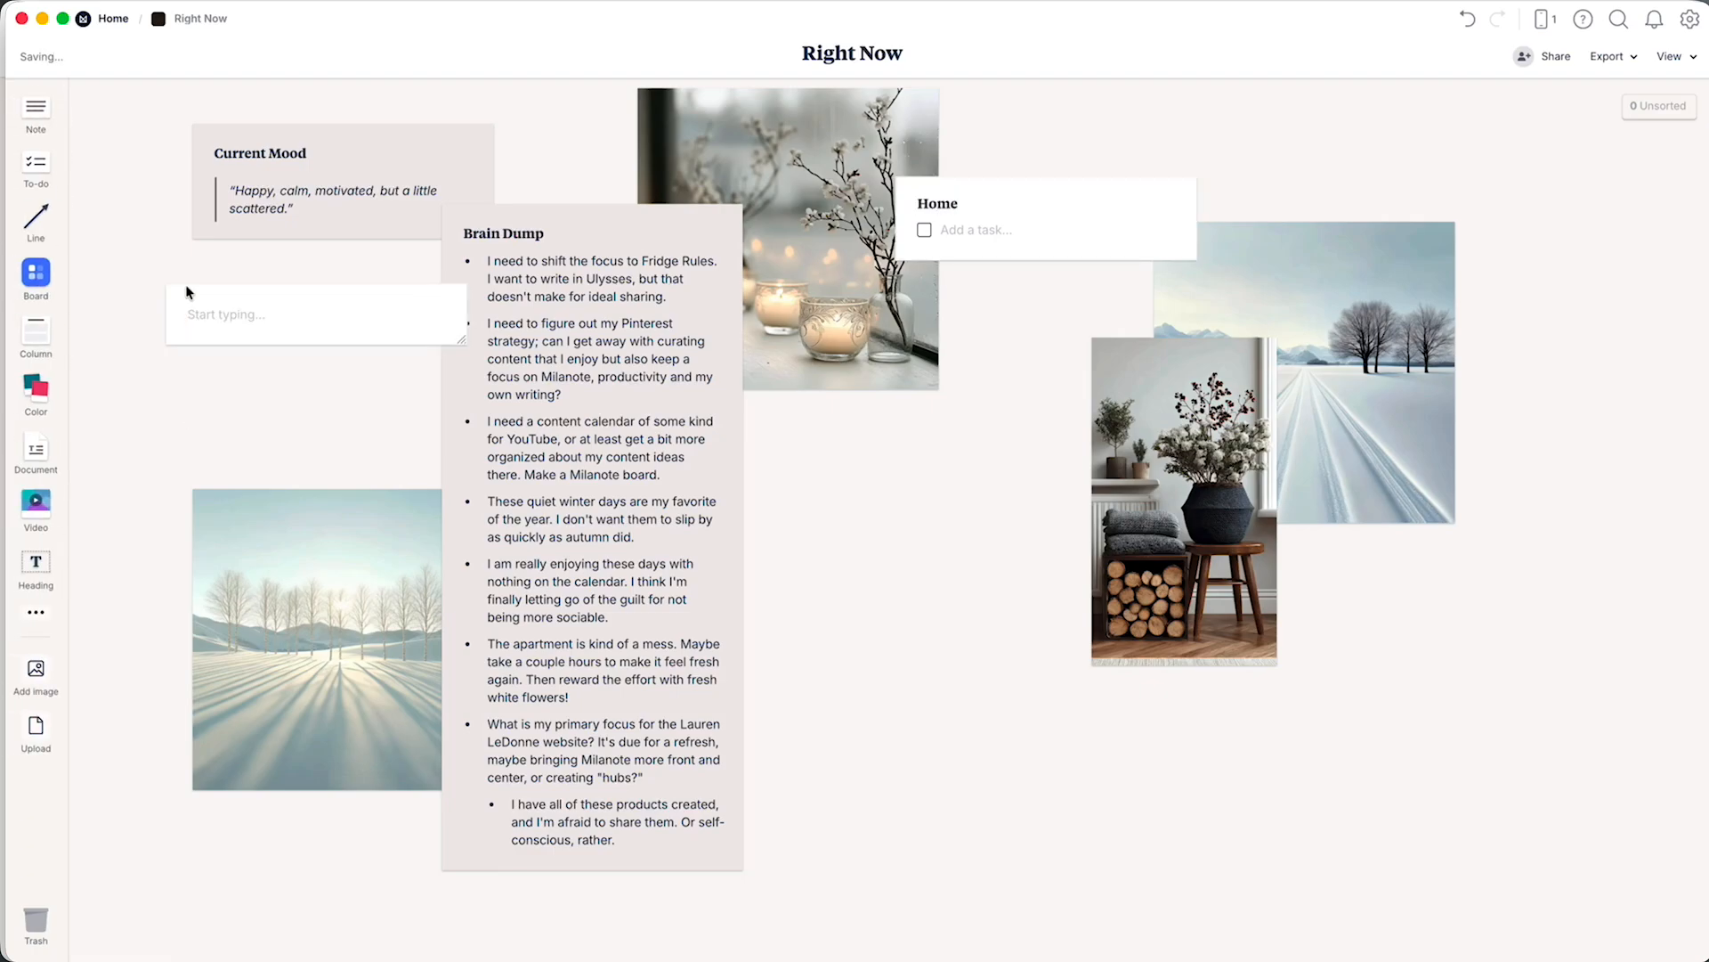
Set the Home to-do list's colour to the custom hex value #EFEDEB.
left_click(1078, 227)
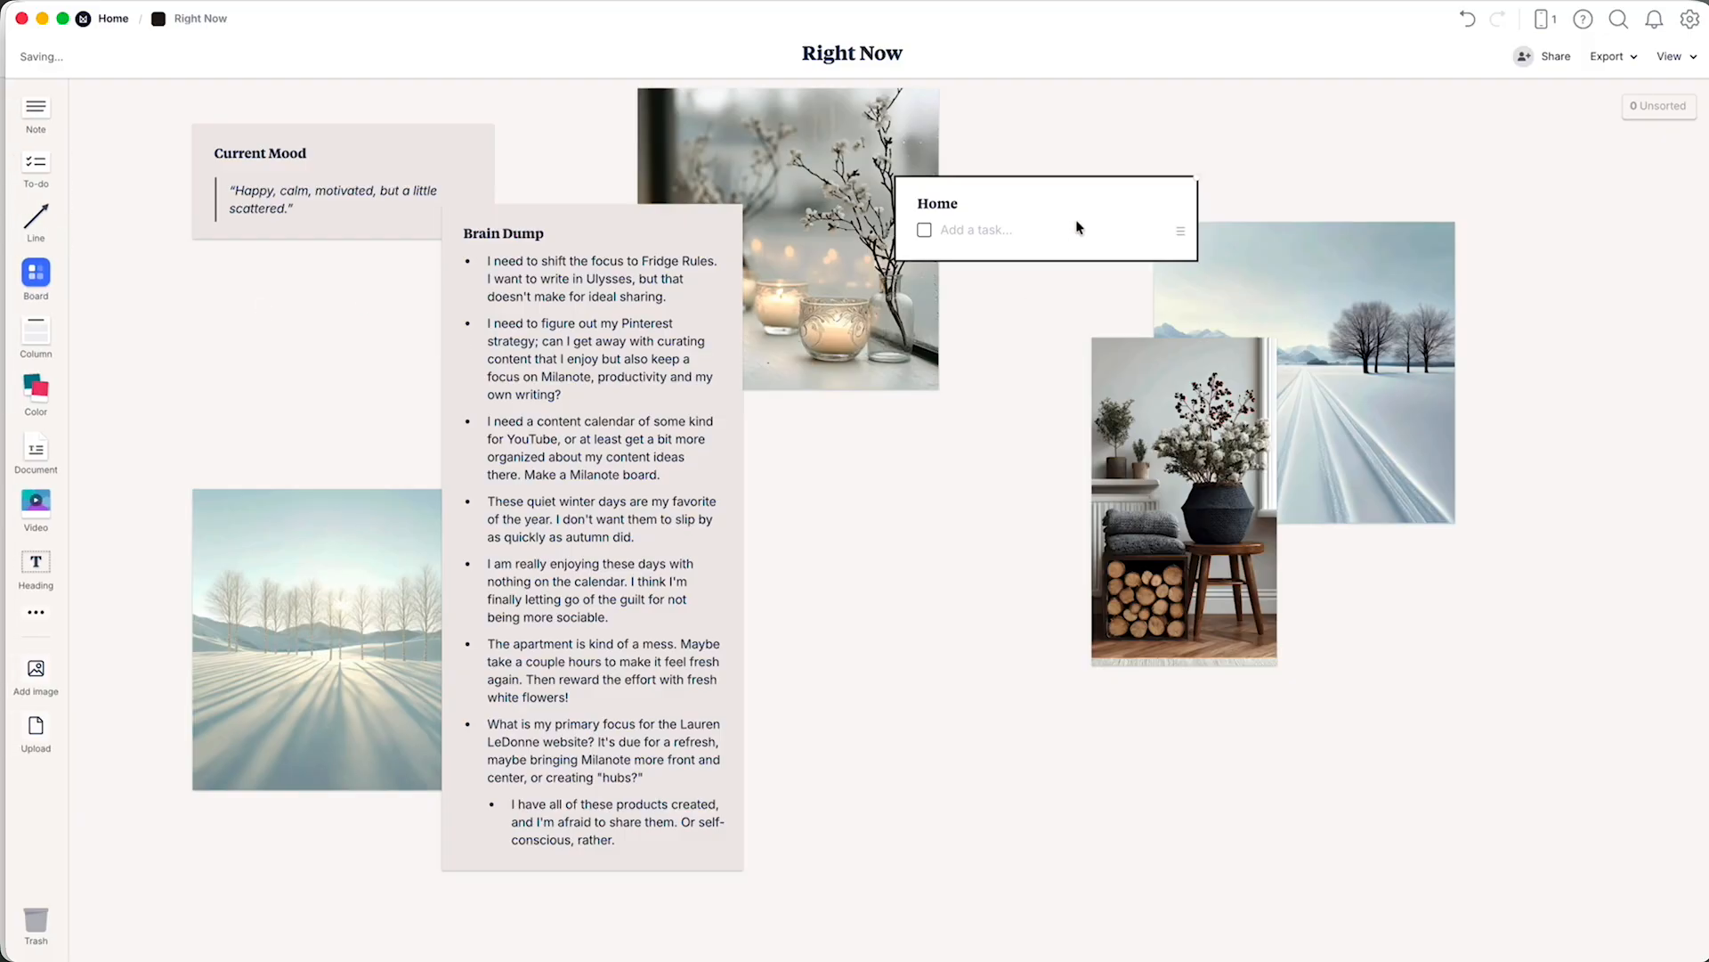
left_click(48, 139)
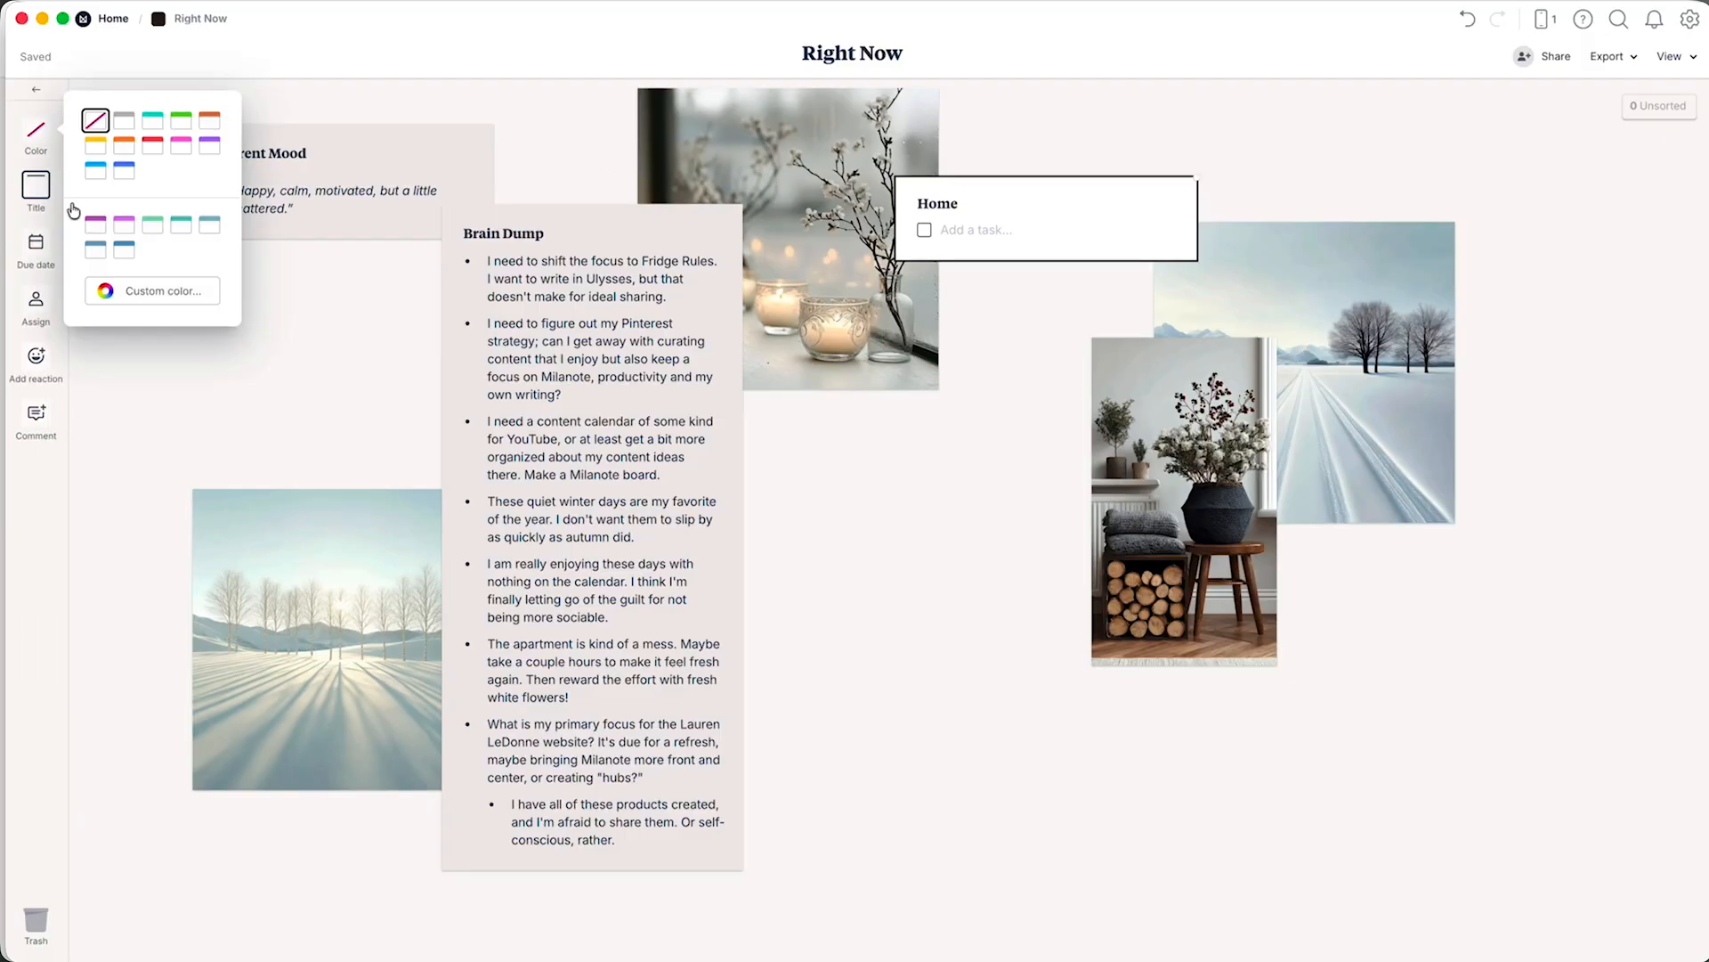
left_click(125, 292)
left_click(199, 368)
left_click(199, 369)
double_click(124, 344)
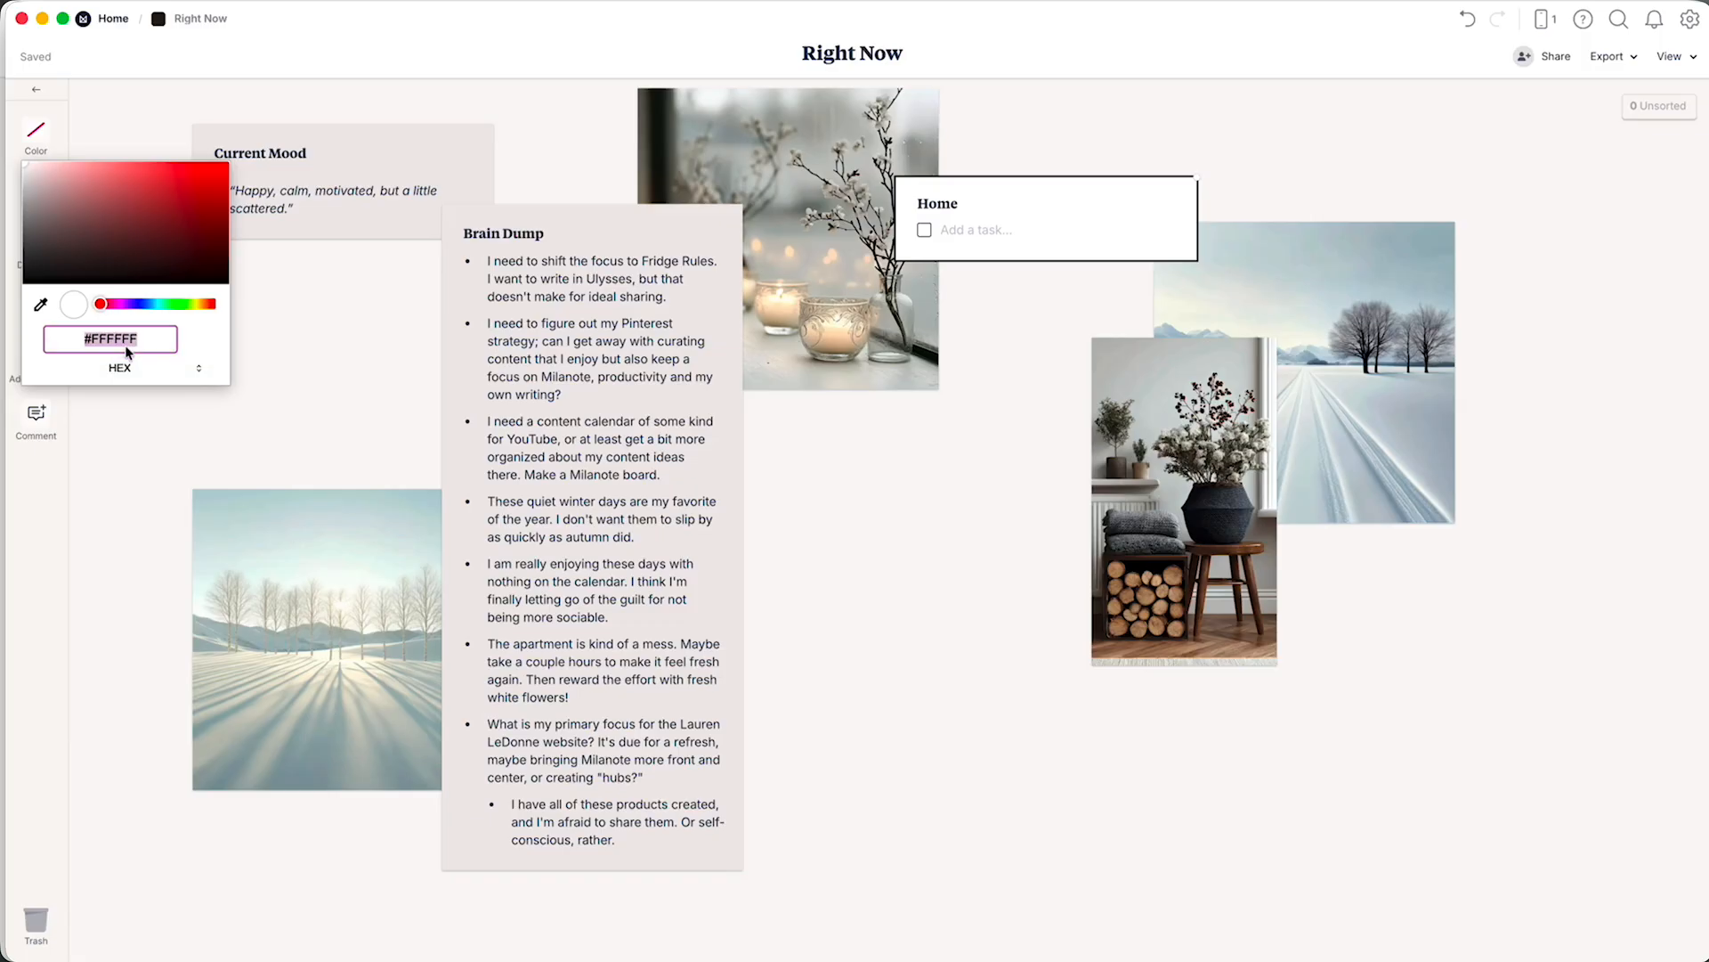
type("EFEDEB")
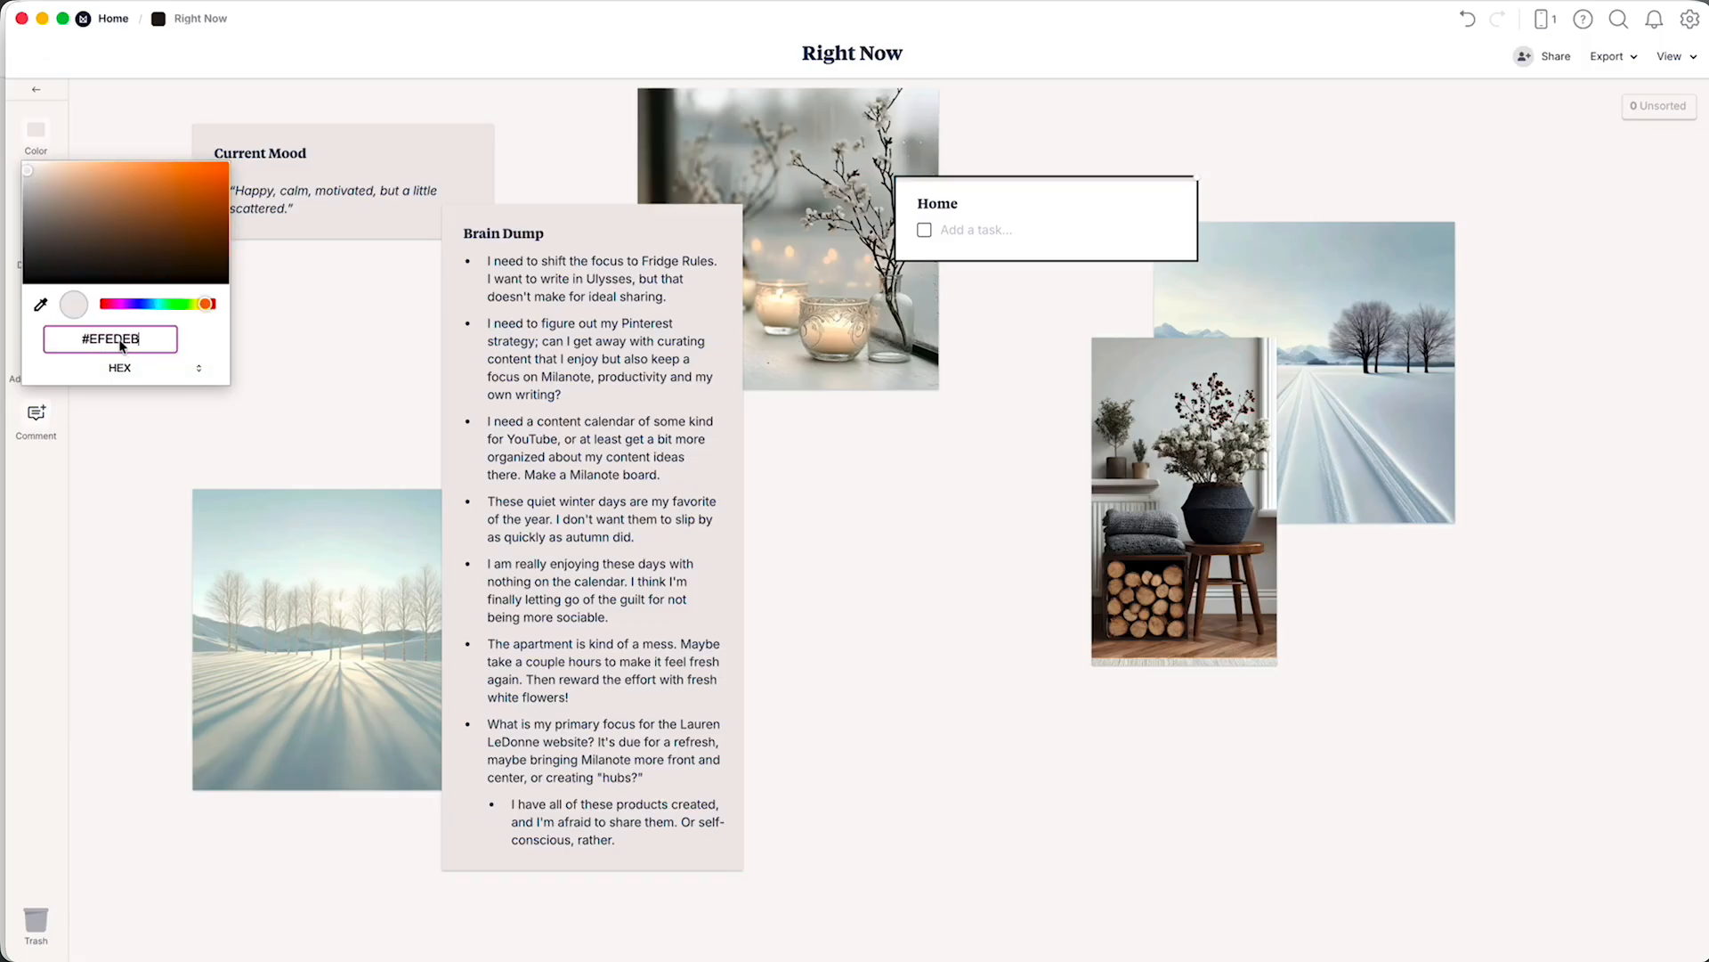
left_click(259, 377)
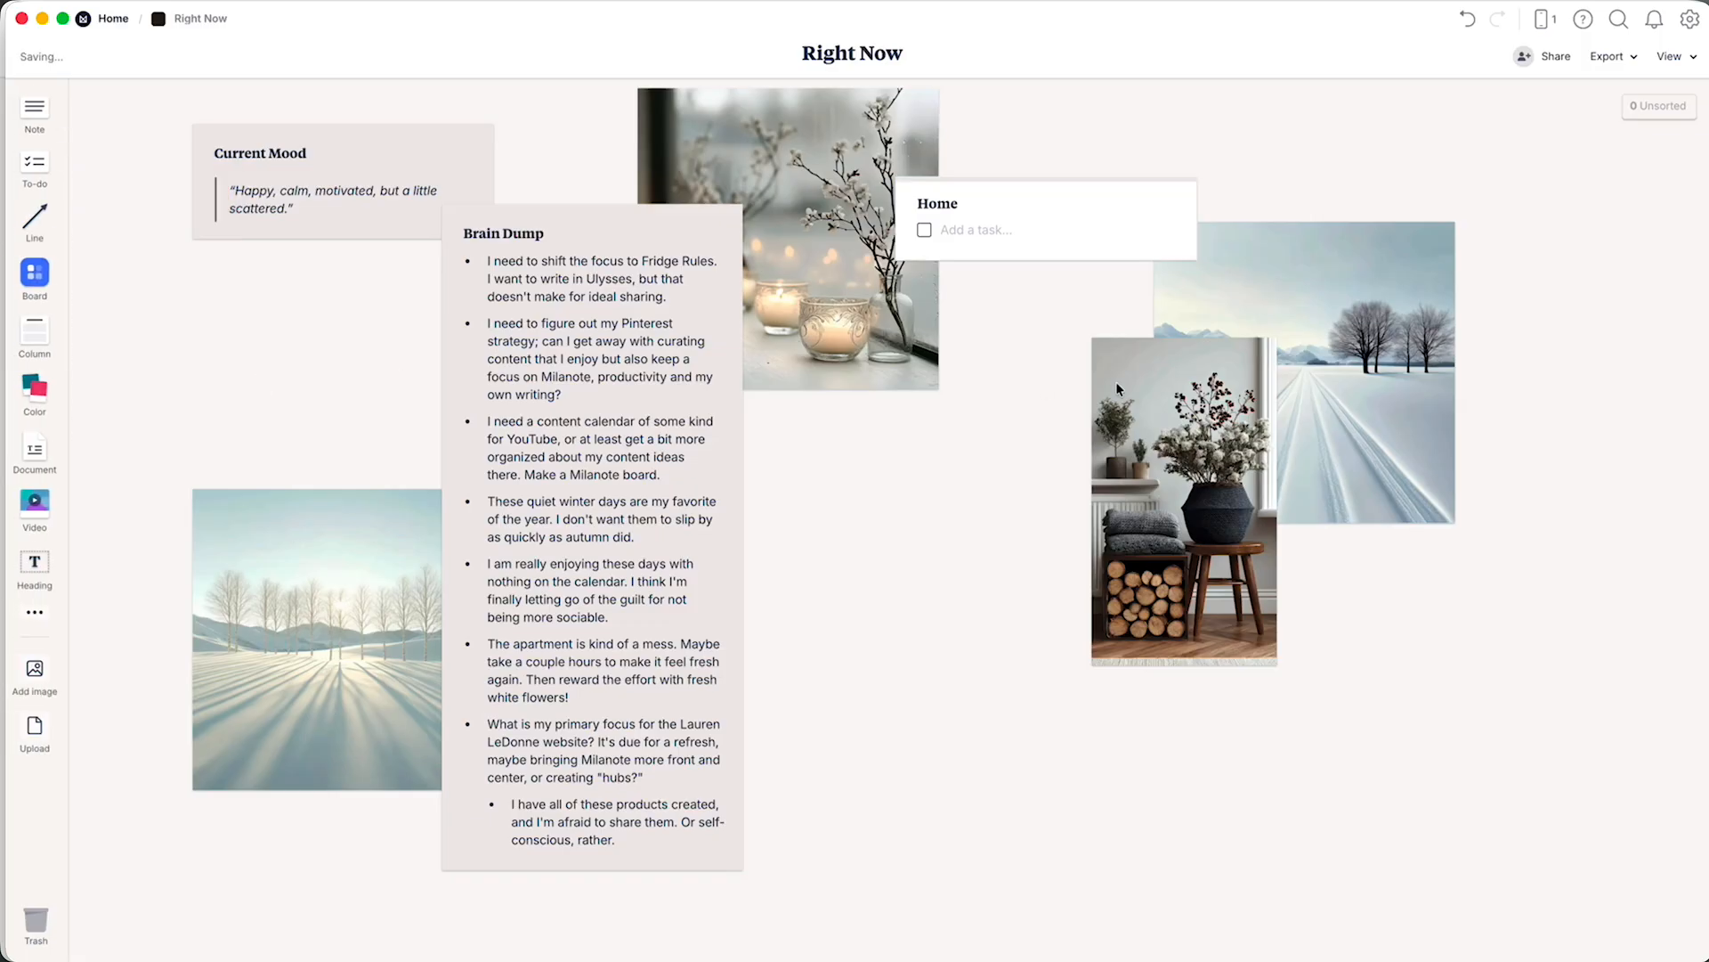
Add the tasks "Shower, Hair, Makeup" and "Clean the bathrooms" to the Home to-do list.
left_click(1109, 235)
left_click(1060, 238)
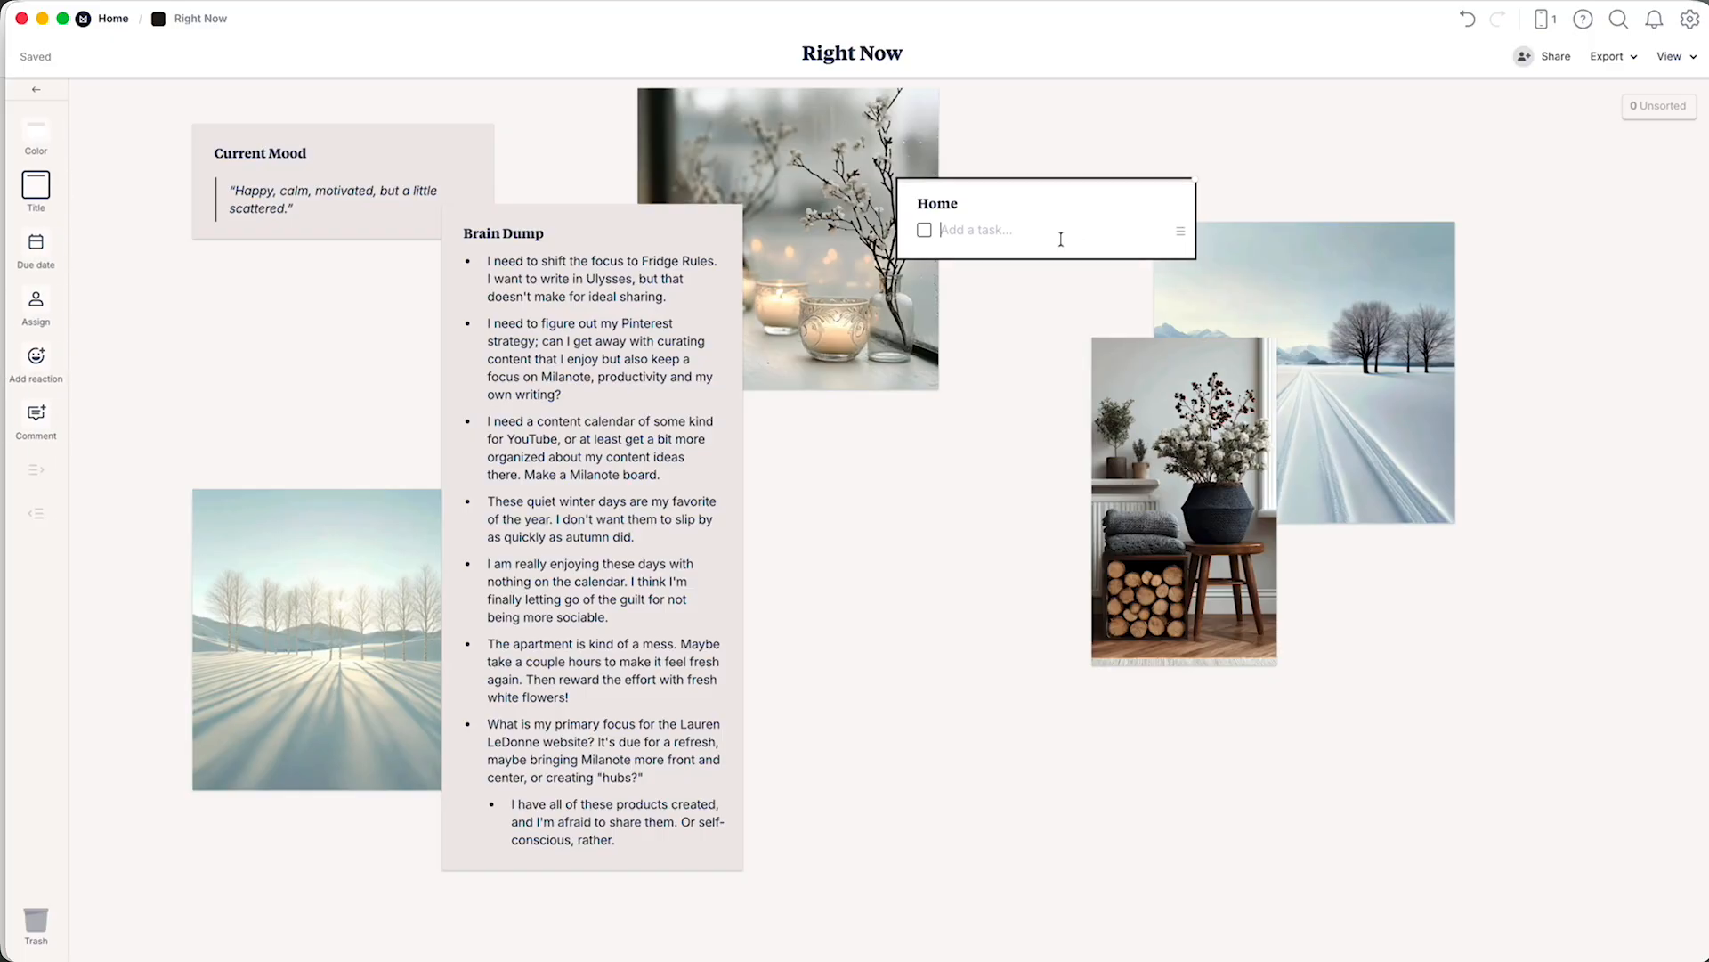
type("Shower, Hair, Makeup")
key("Return")
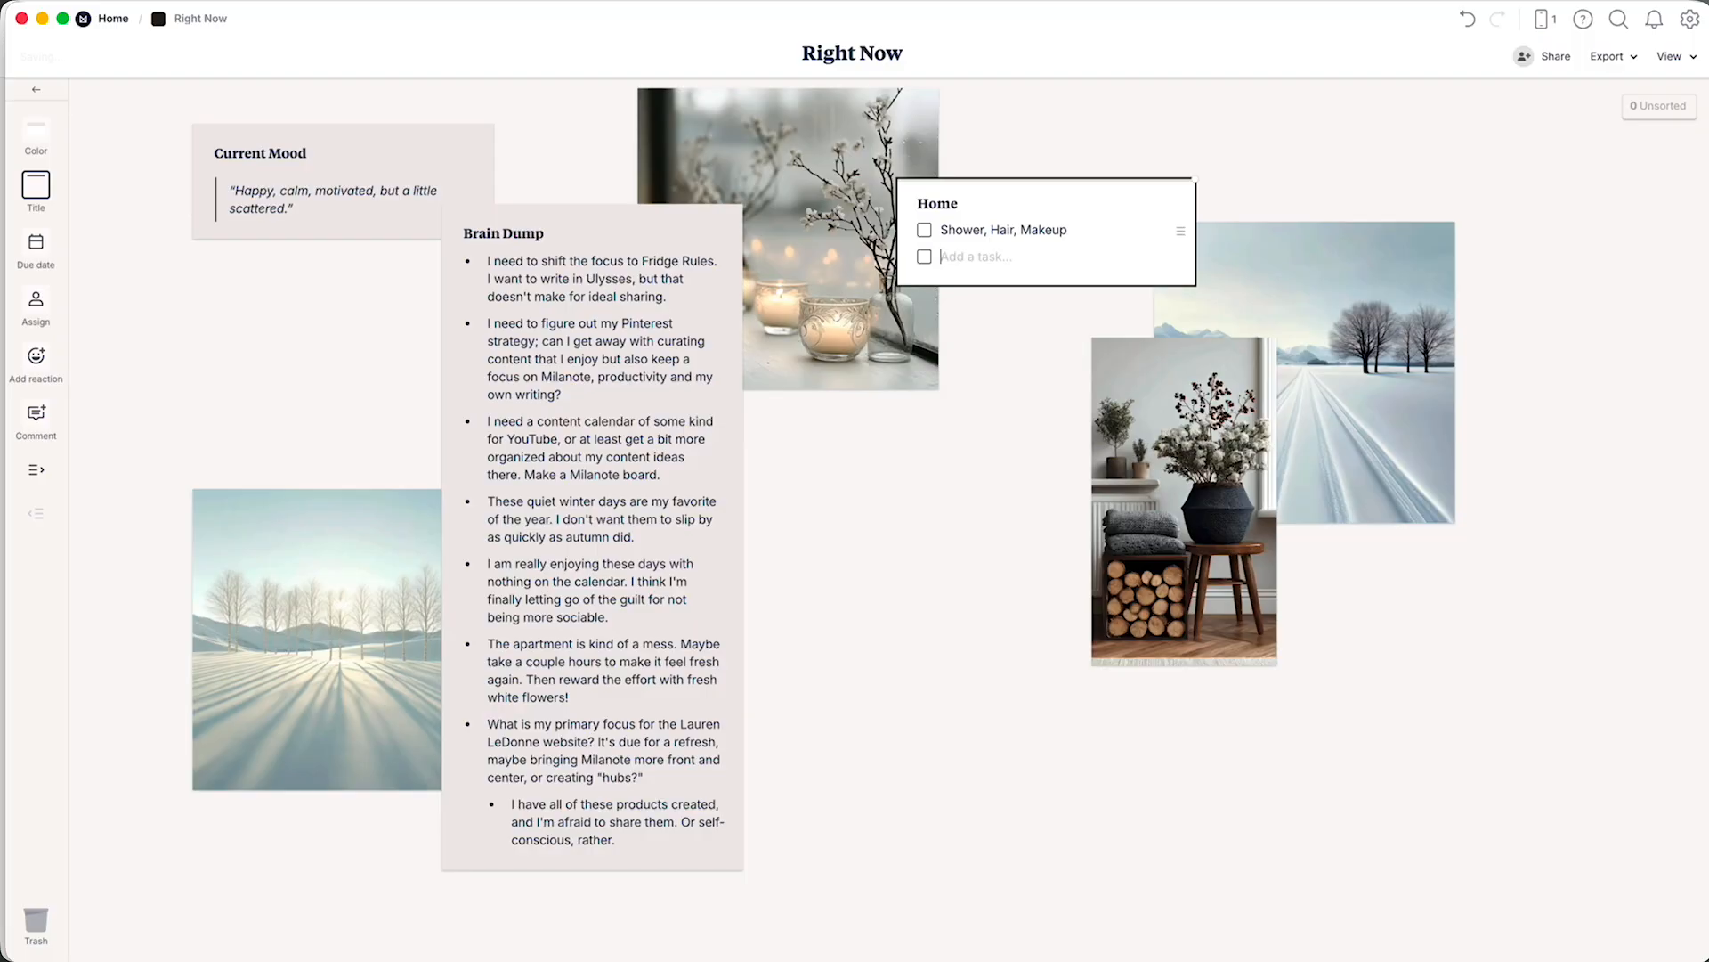
type("Clean the bathrooms")
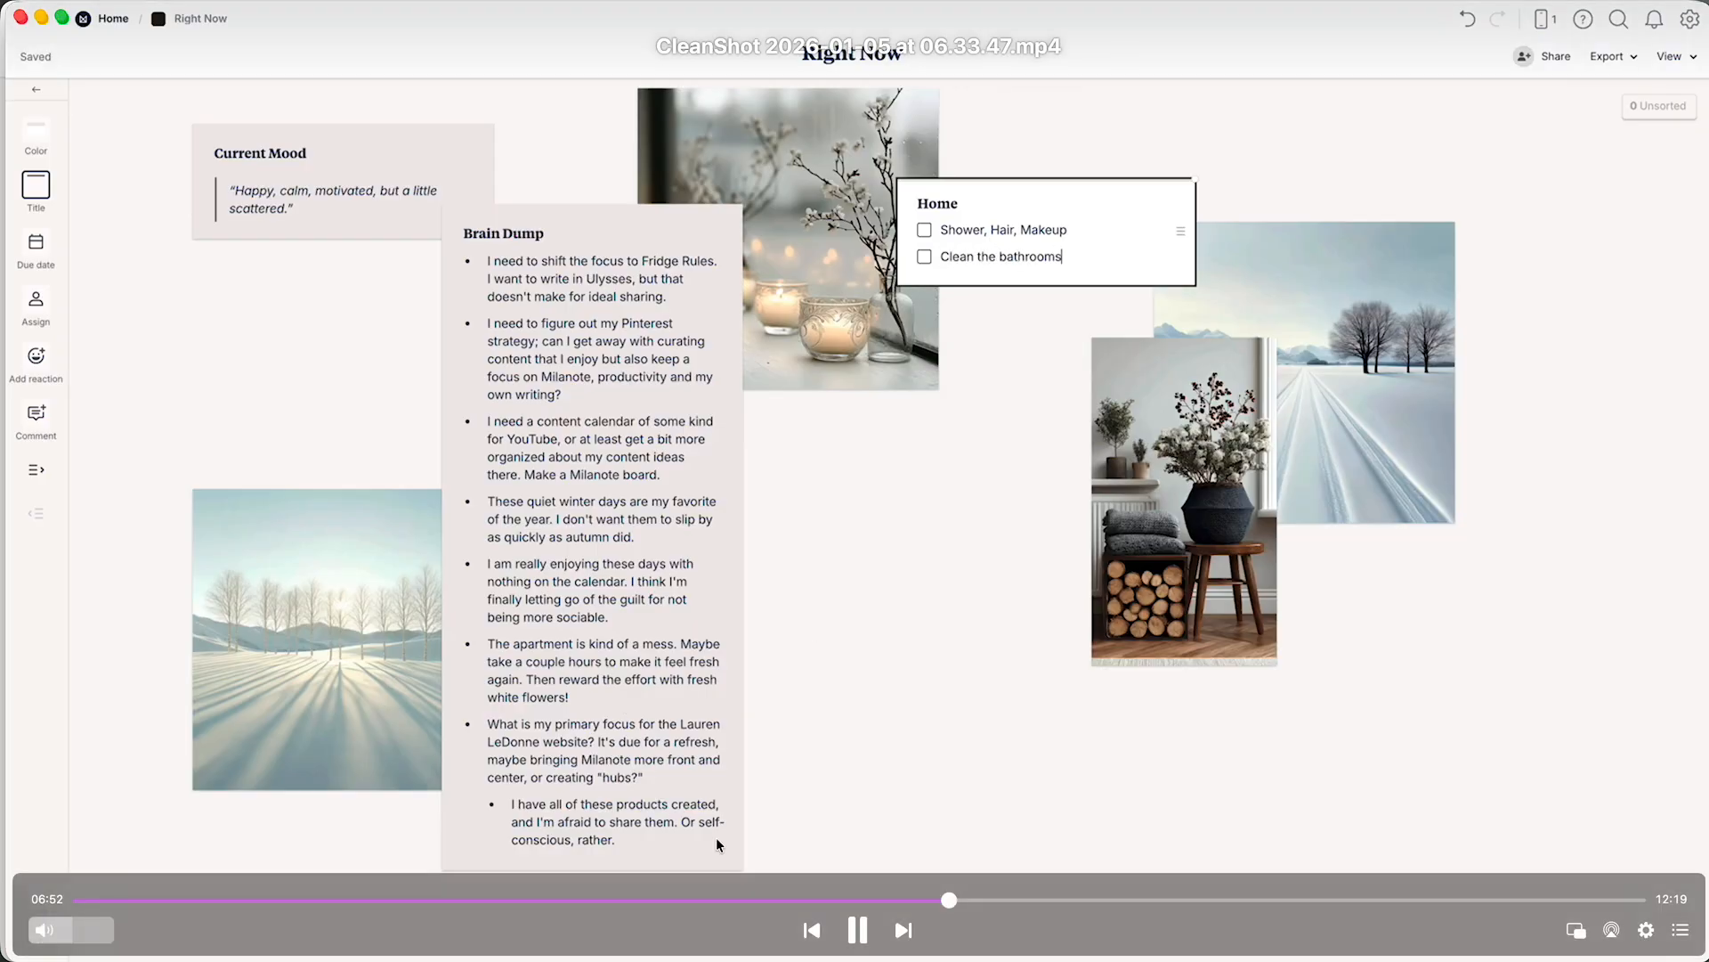
left_click(856, 930)
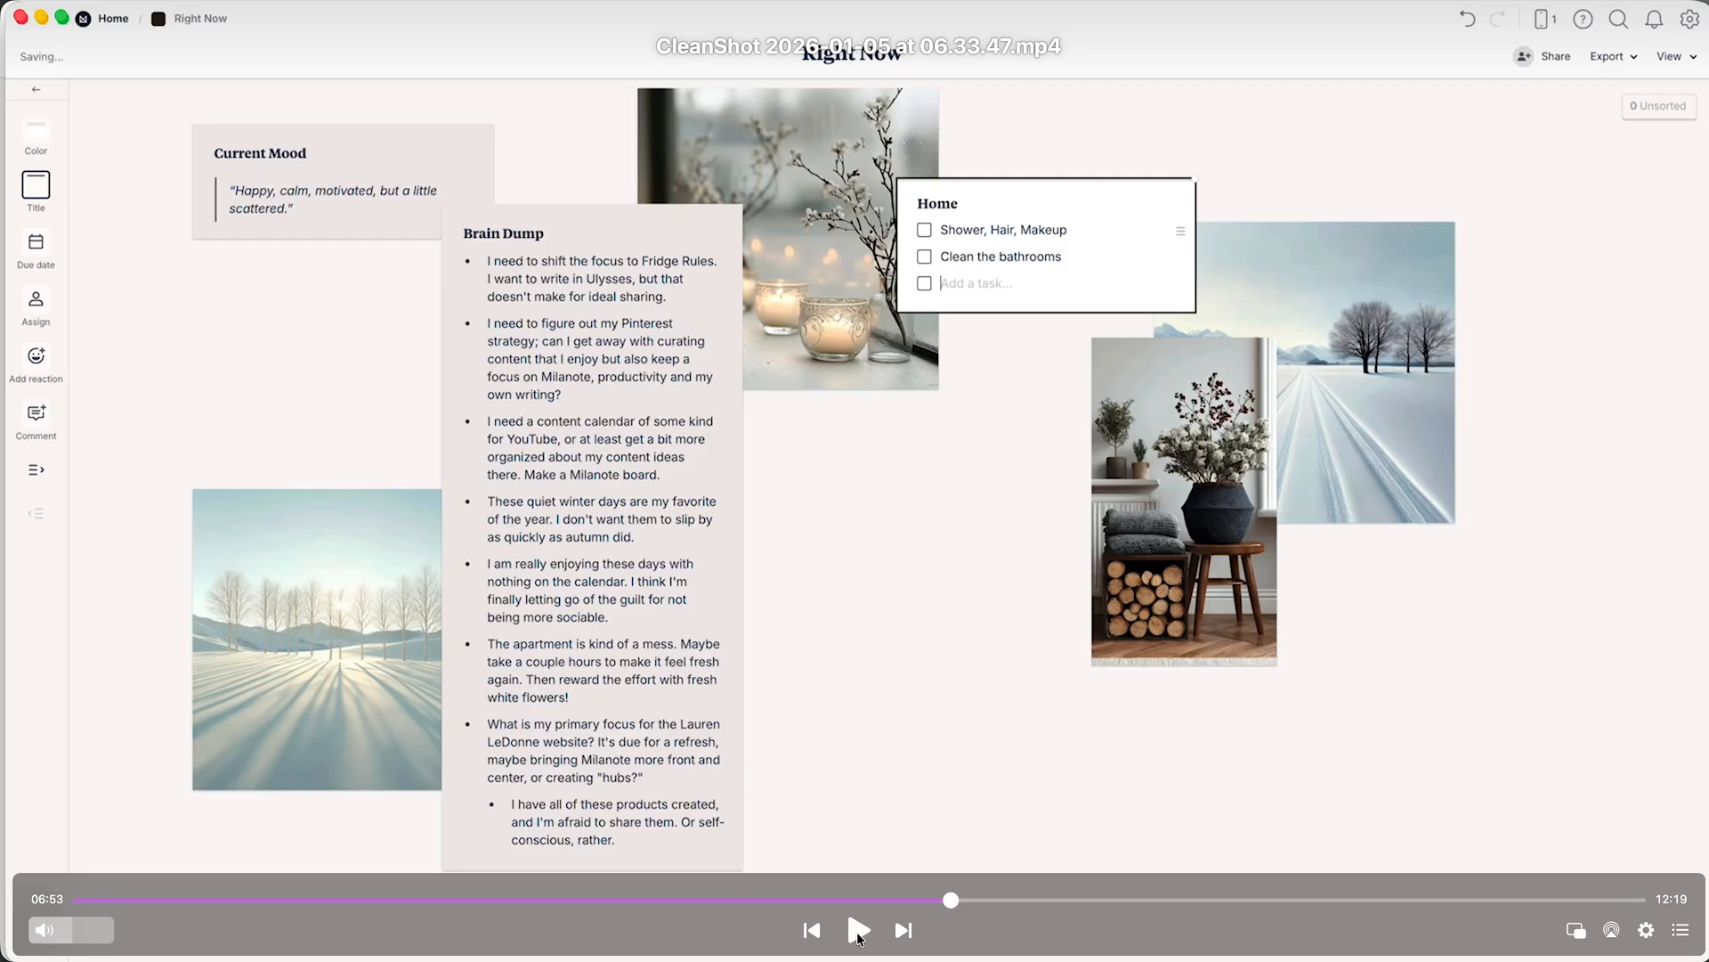
left_click(858, 930)
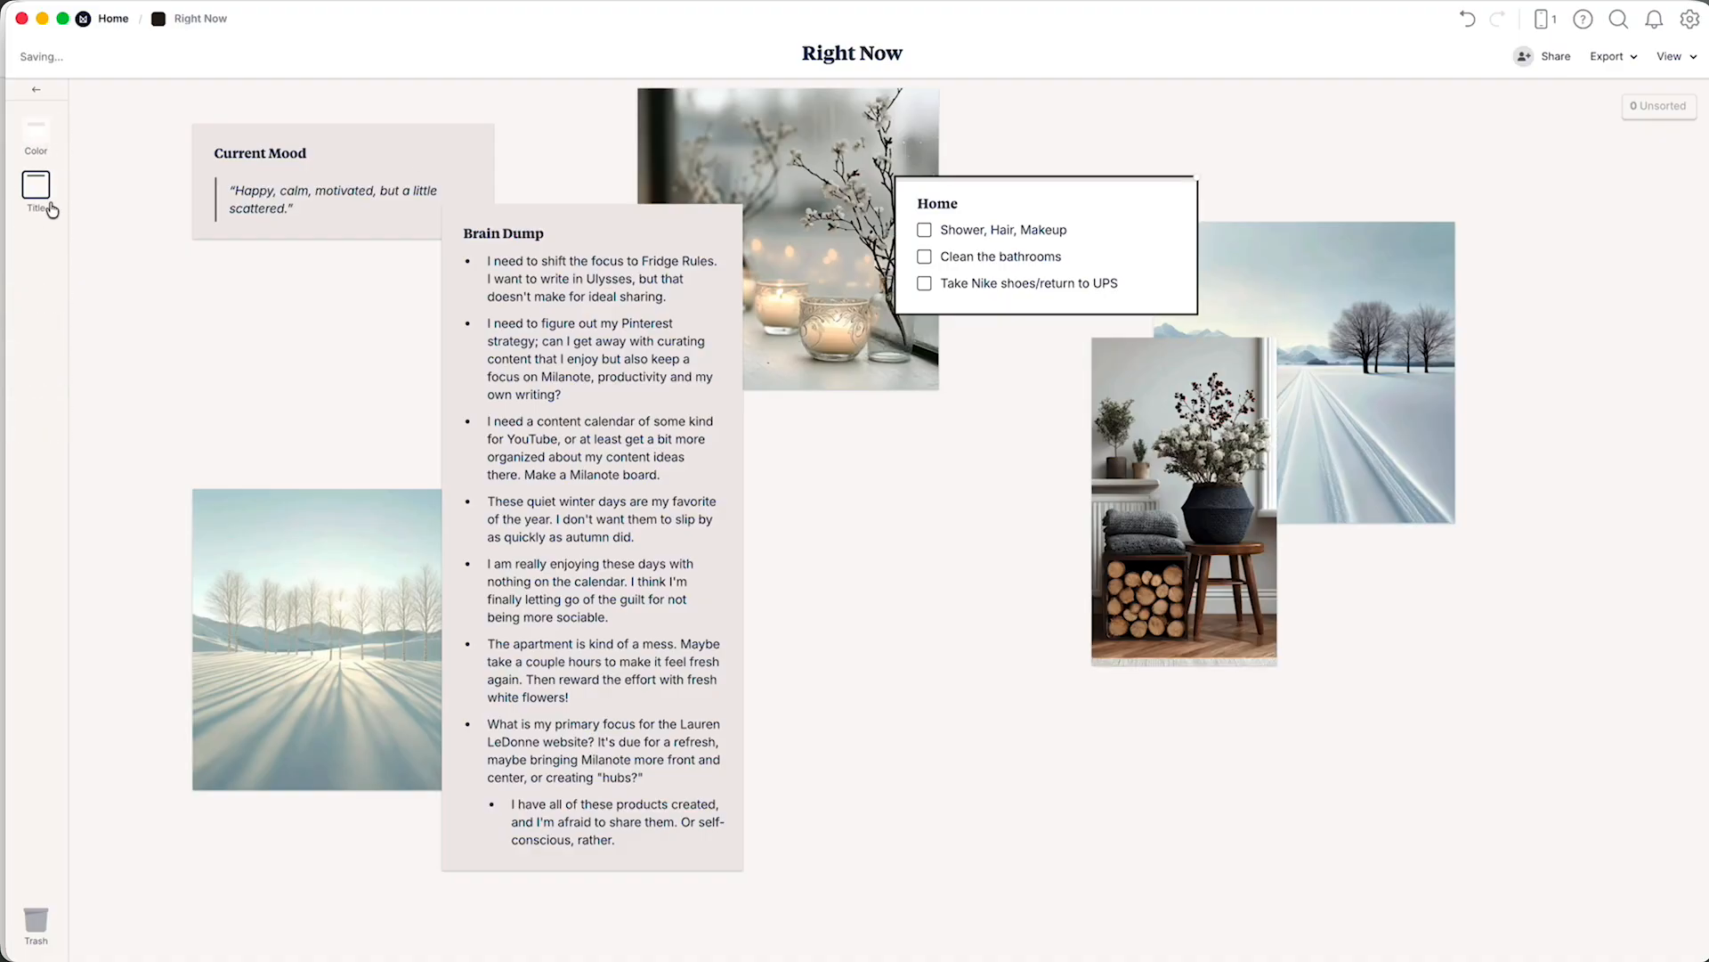
Give the Home to-do list a muted blue preset colour and move it higher so it overlaps the candle image.
left_click(38, 135)
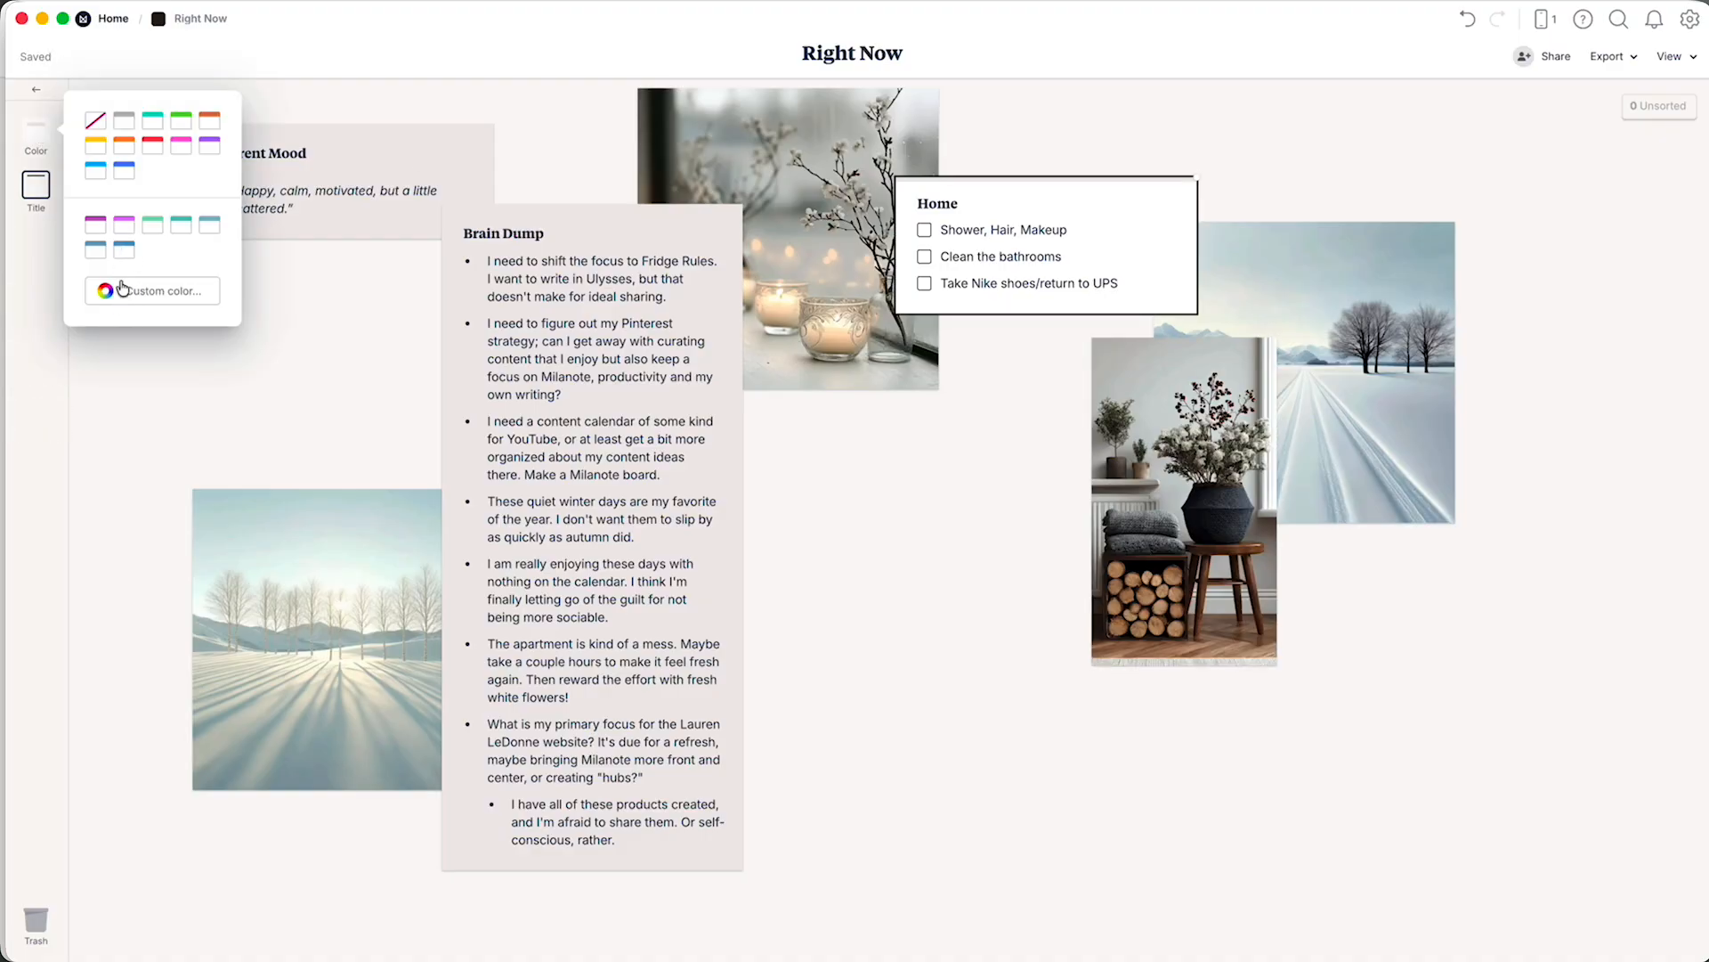
left_click(98, 253)
left_click(954, 454)
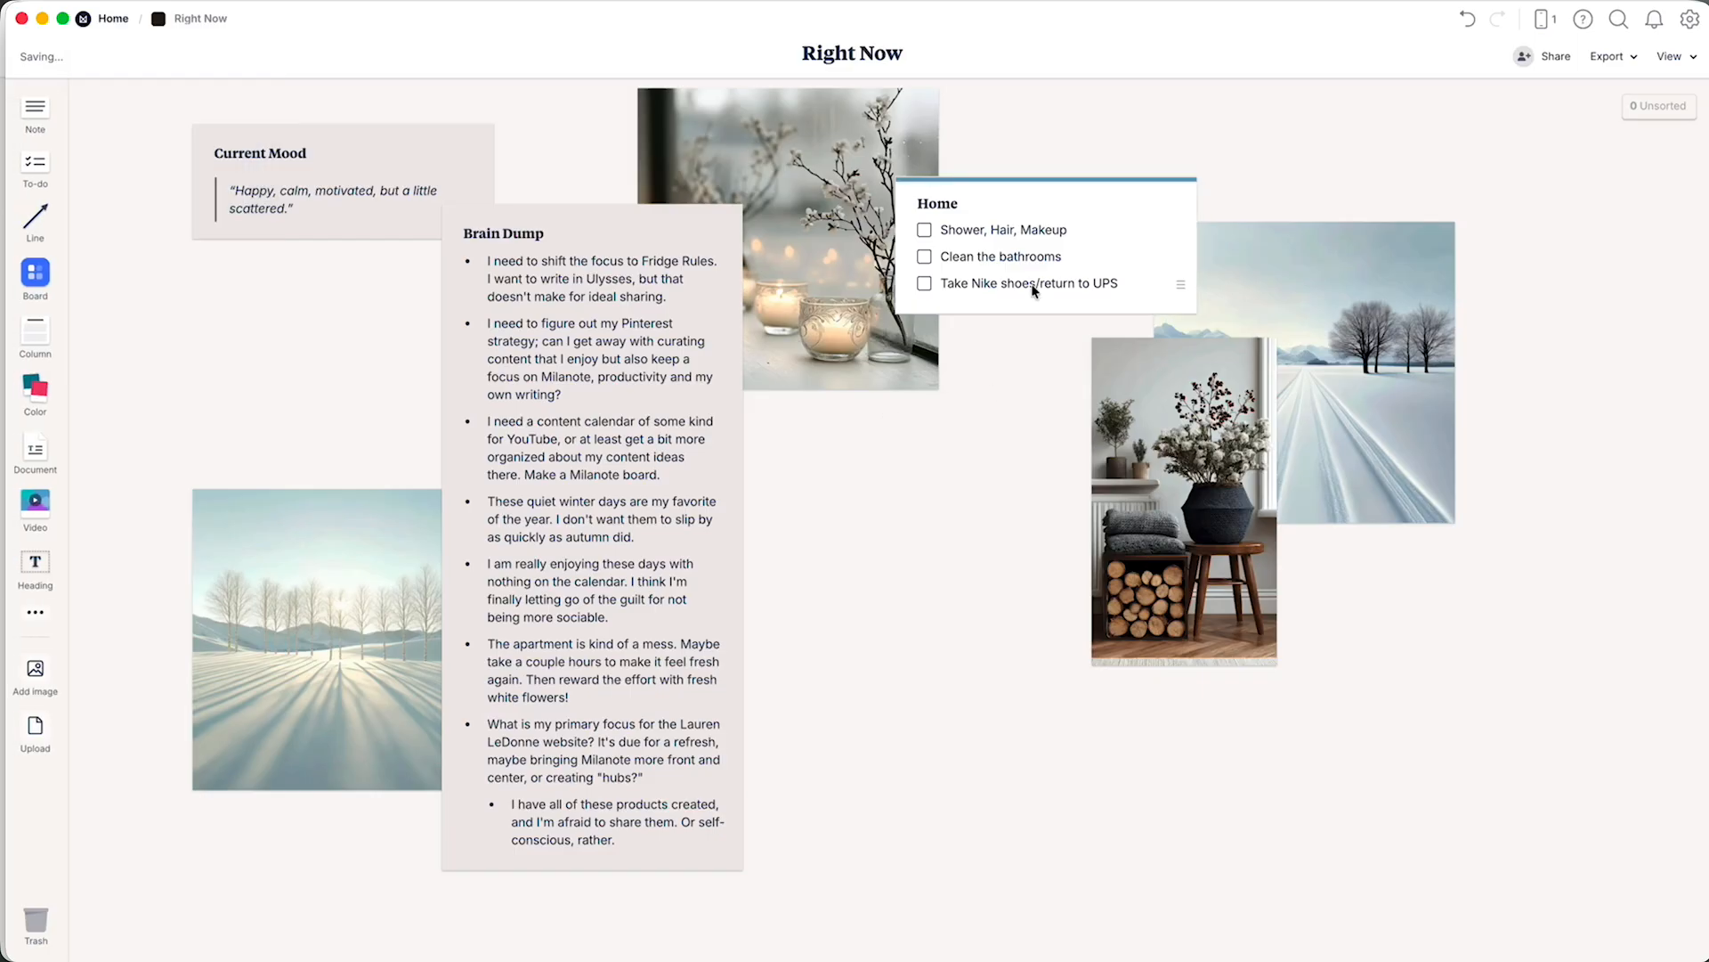
left_click_drag(1002, 277, 921, 223)
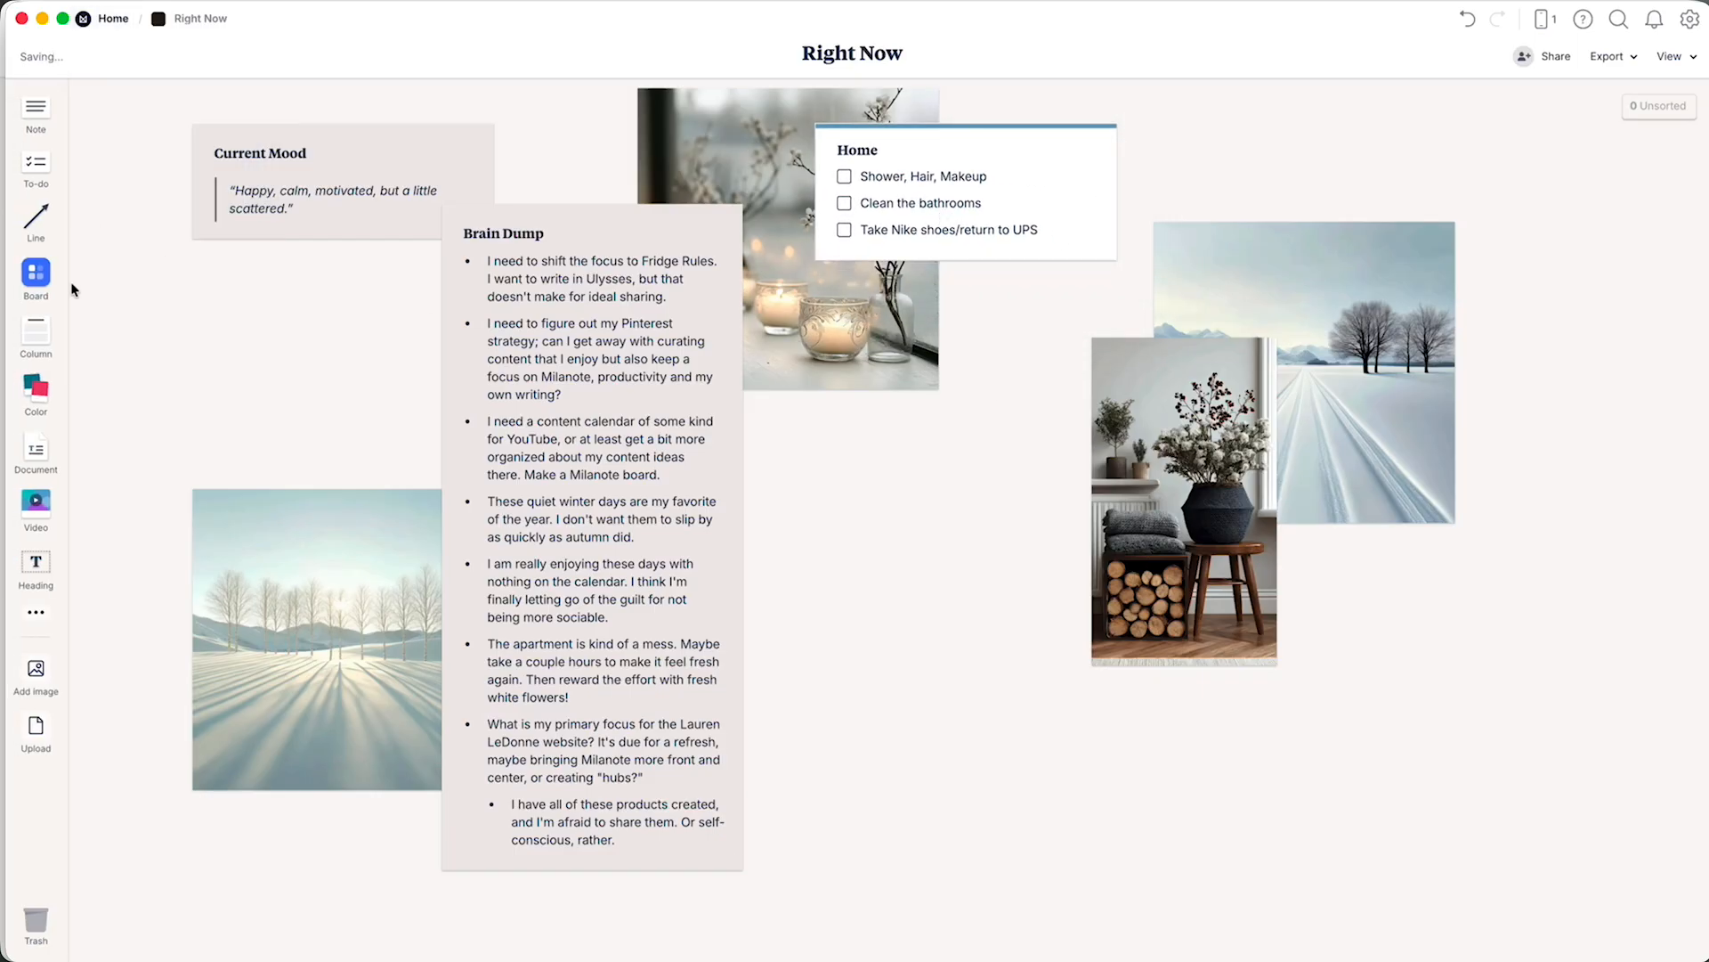
Create an untitled to-do list below the Home list with the task "Transfer Fridge Rules from Pages into Ulysses".
left_click_drag(36, 162, 937, 390)
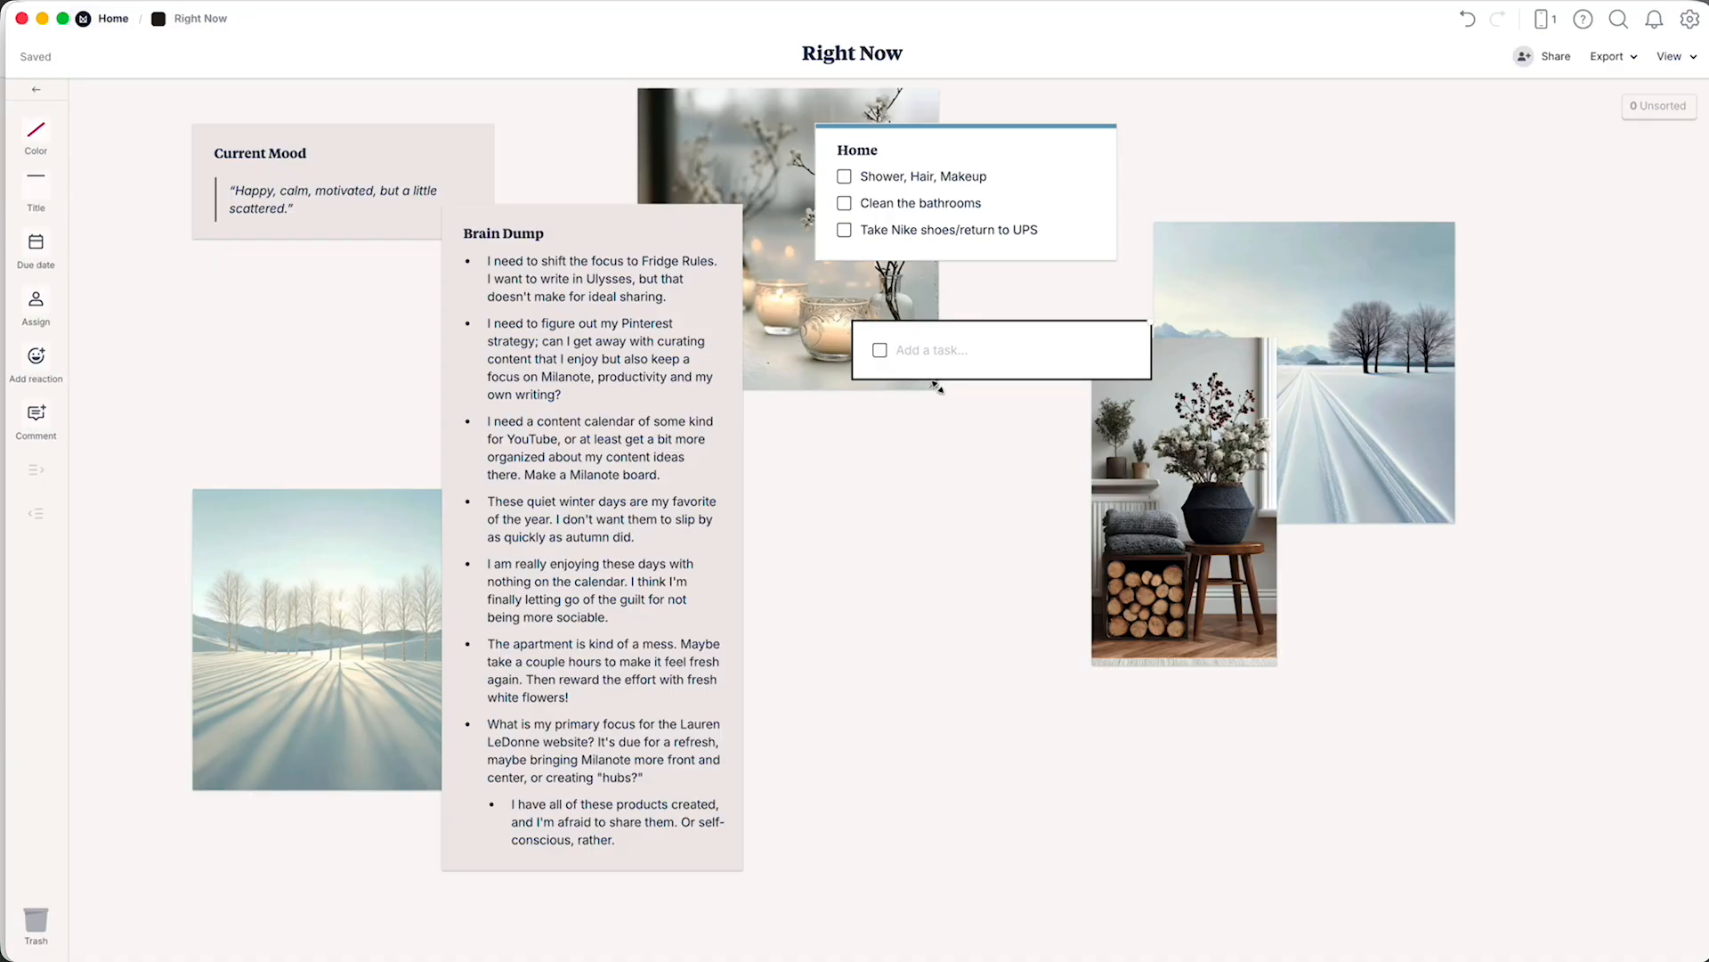
type("Transfer Fridge Rules from Pages into Ulys")
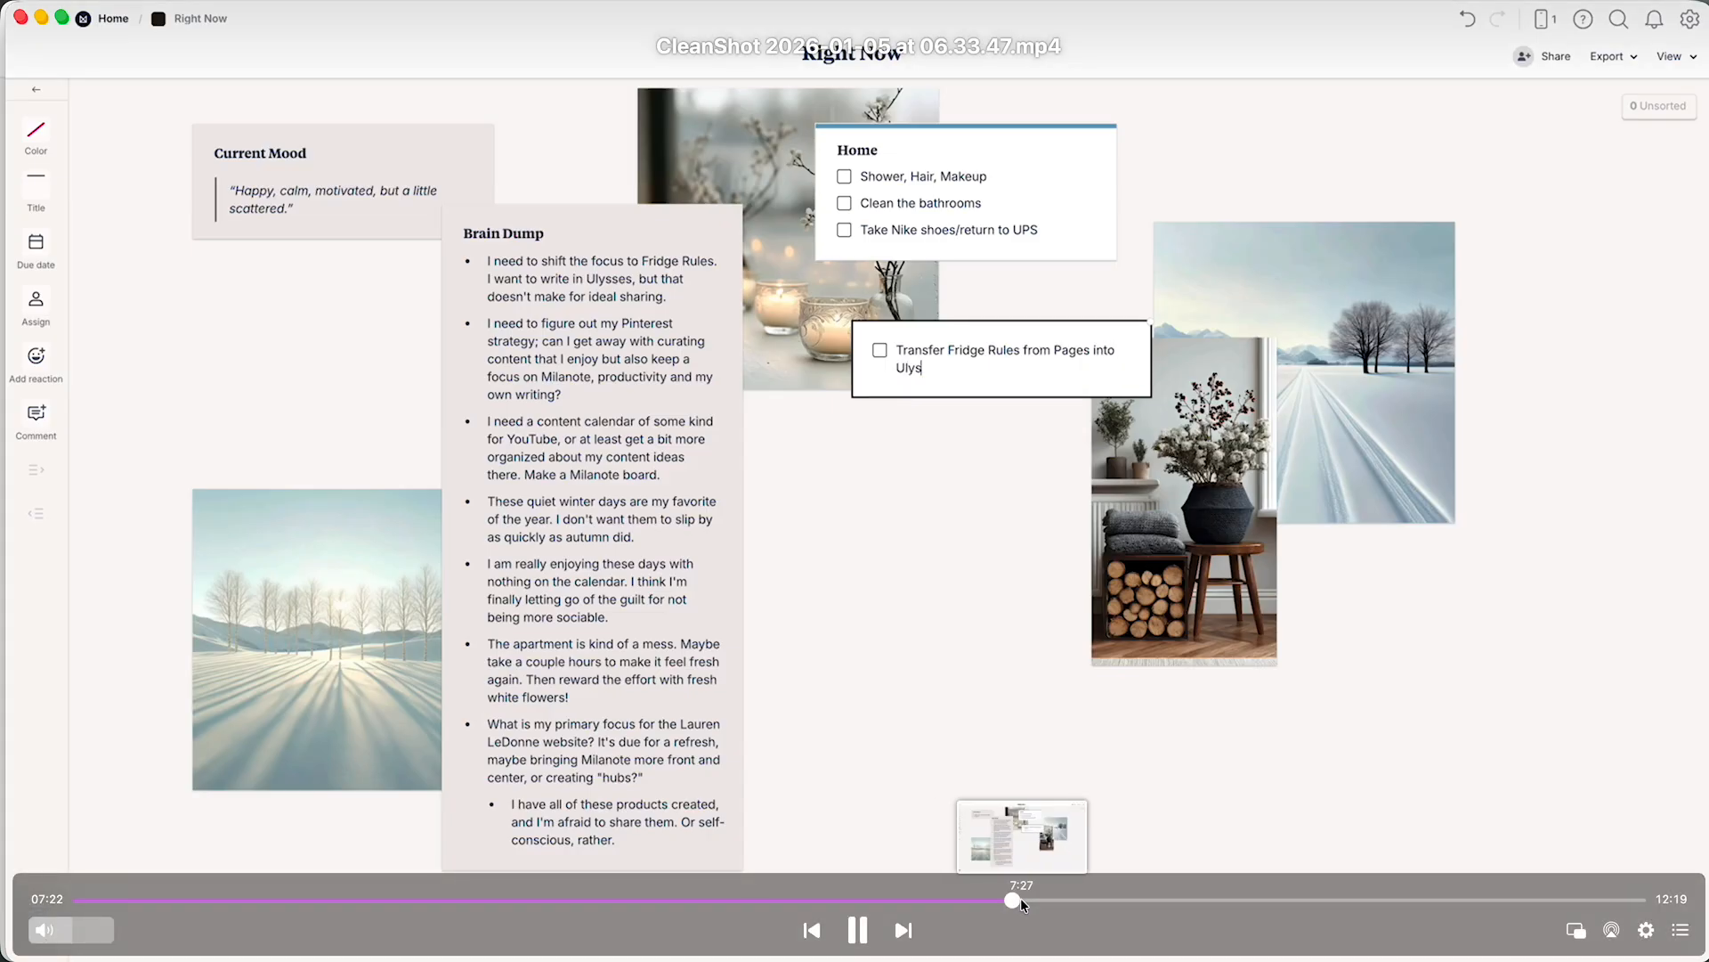
left_click(1013, 900)
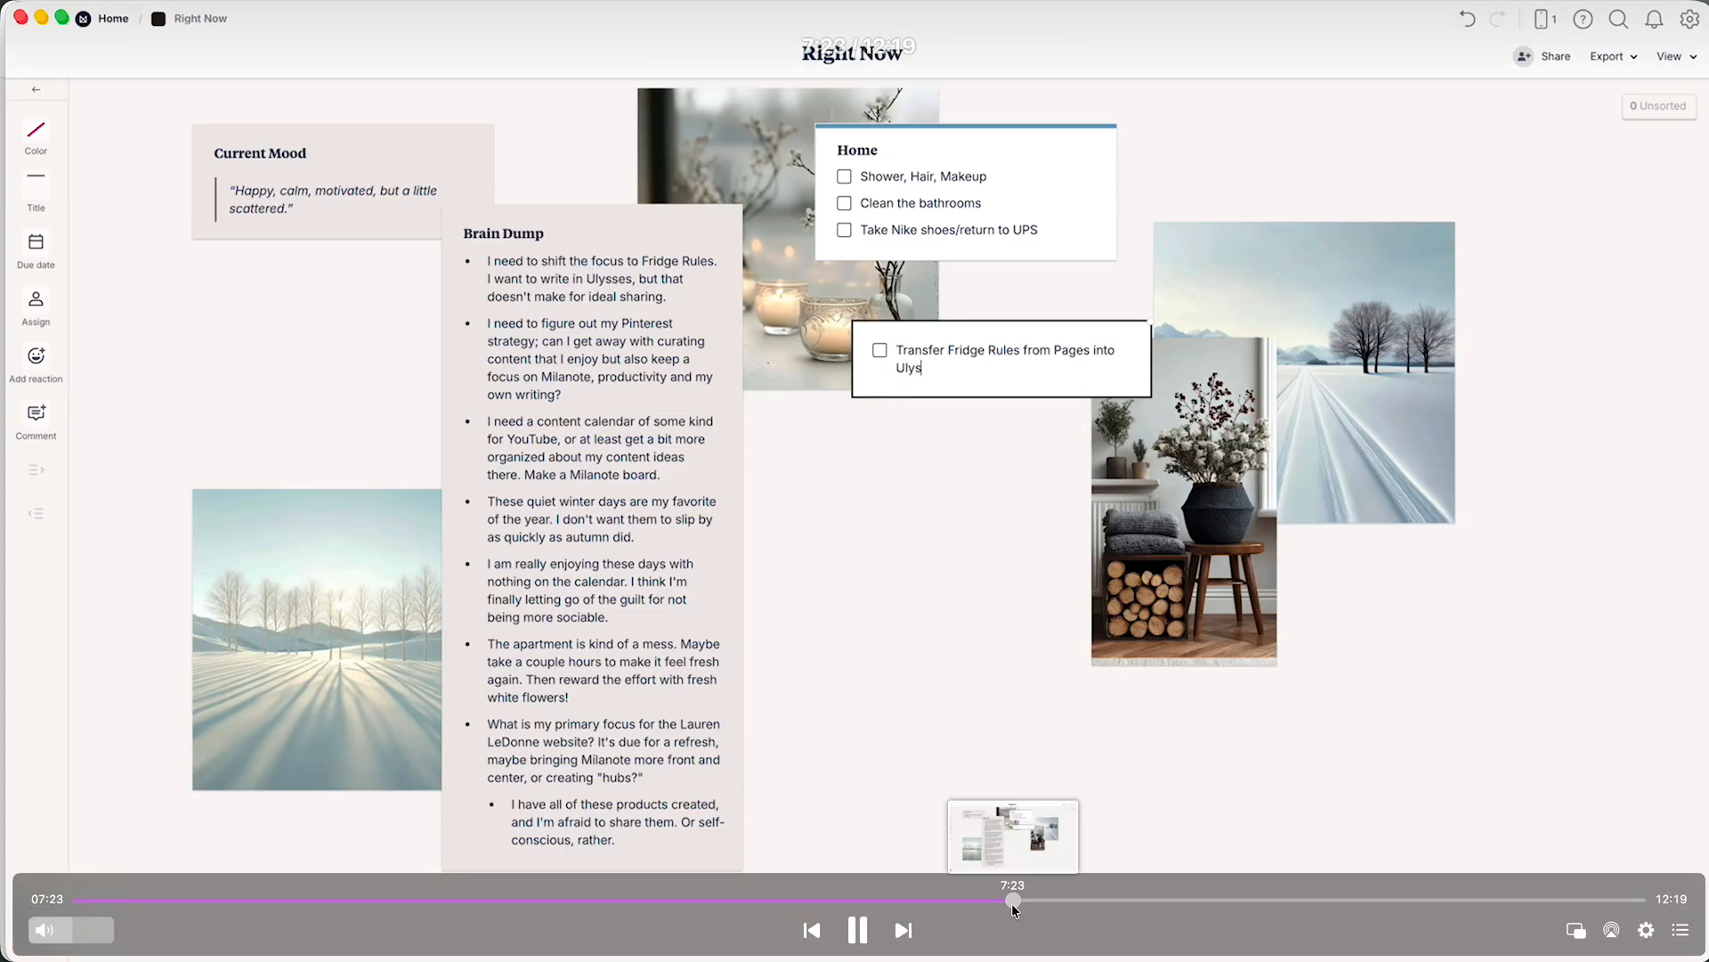
left_click_drag(1025, 901, 1072, 895)
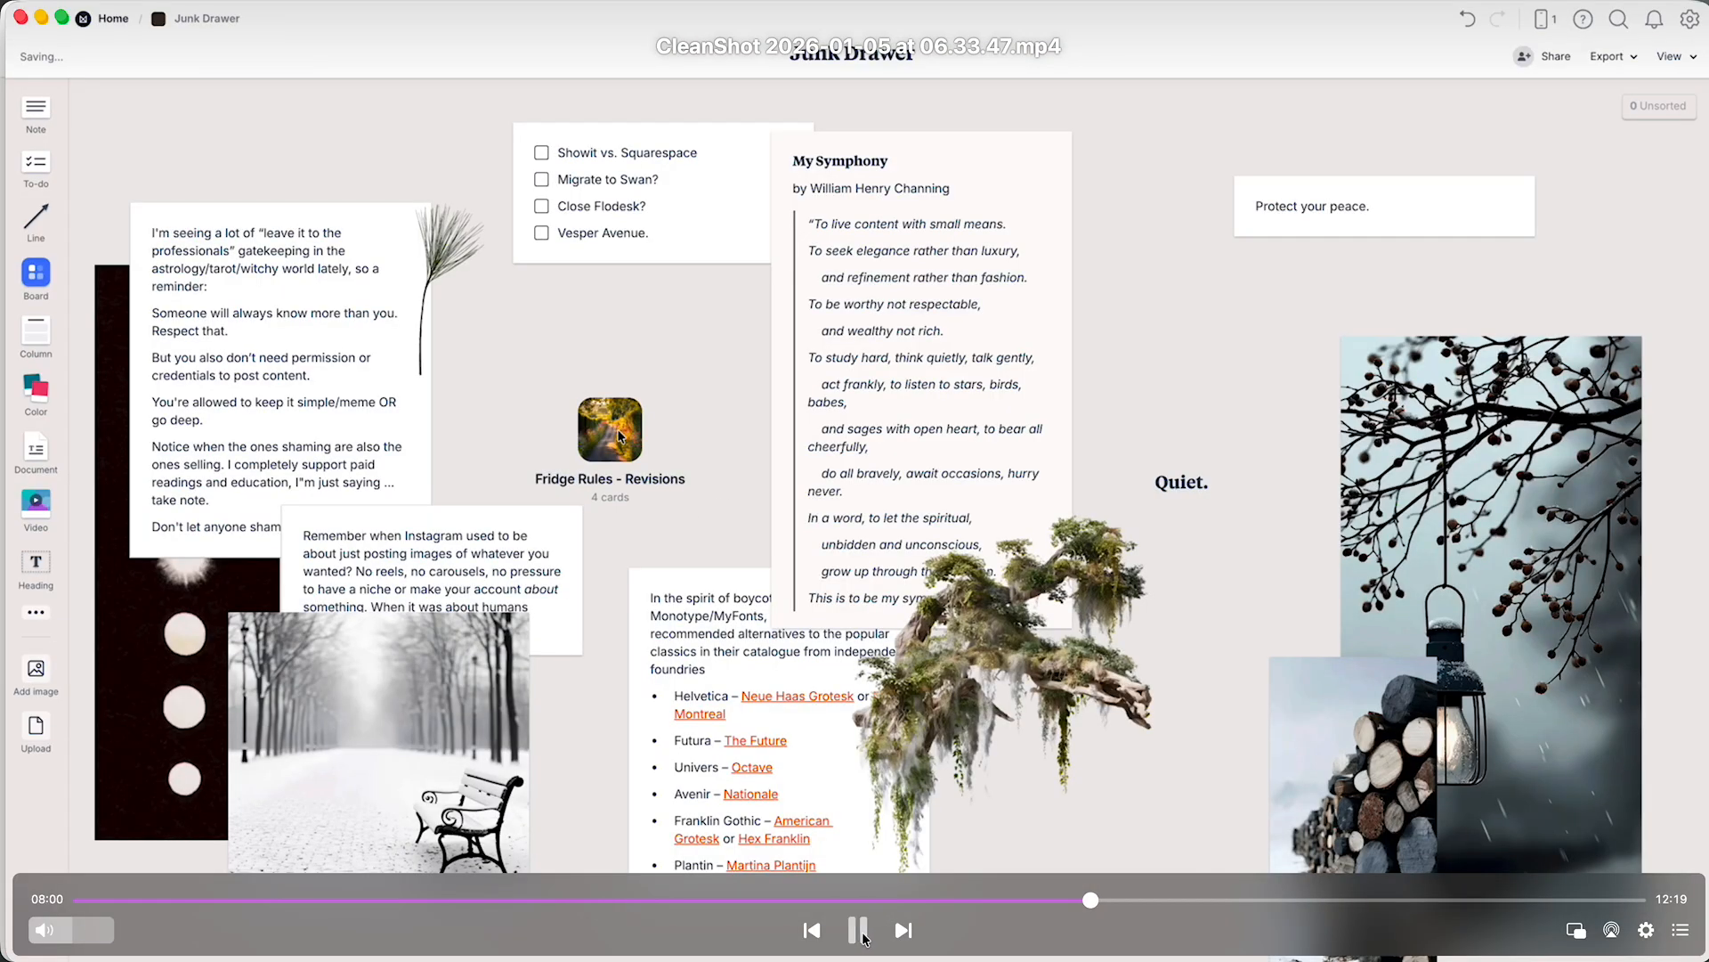
left_click(860, 932)
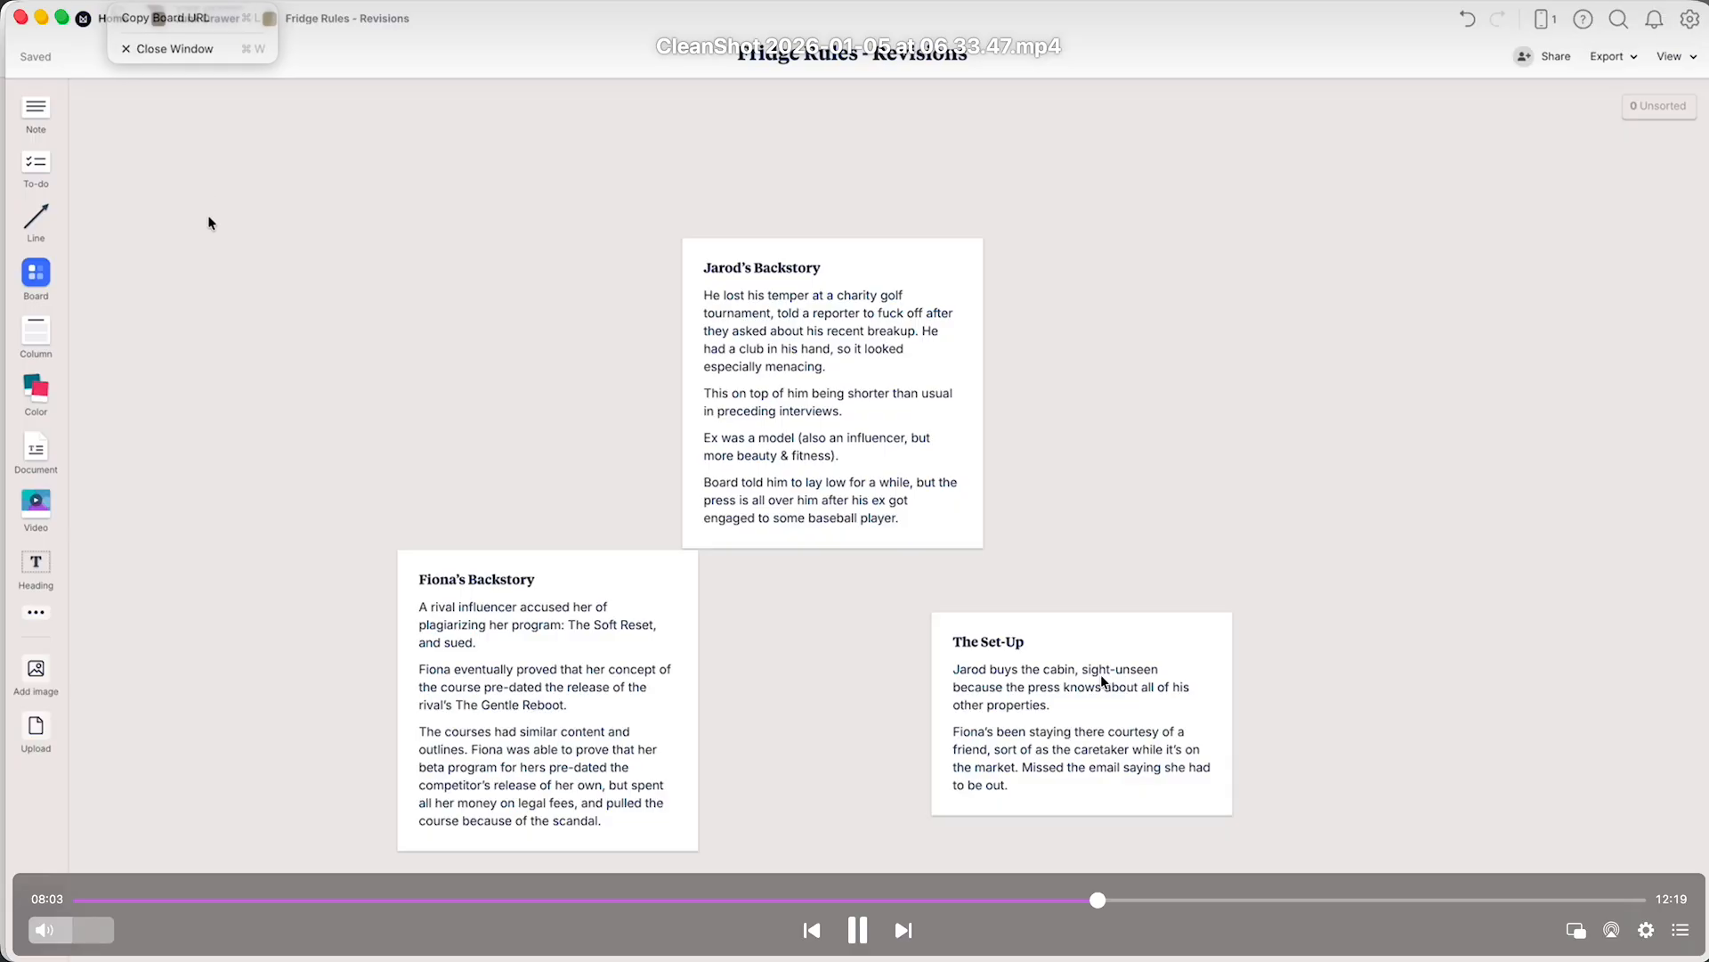
left_click(868, 937)
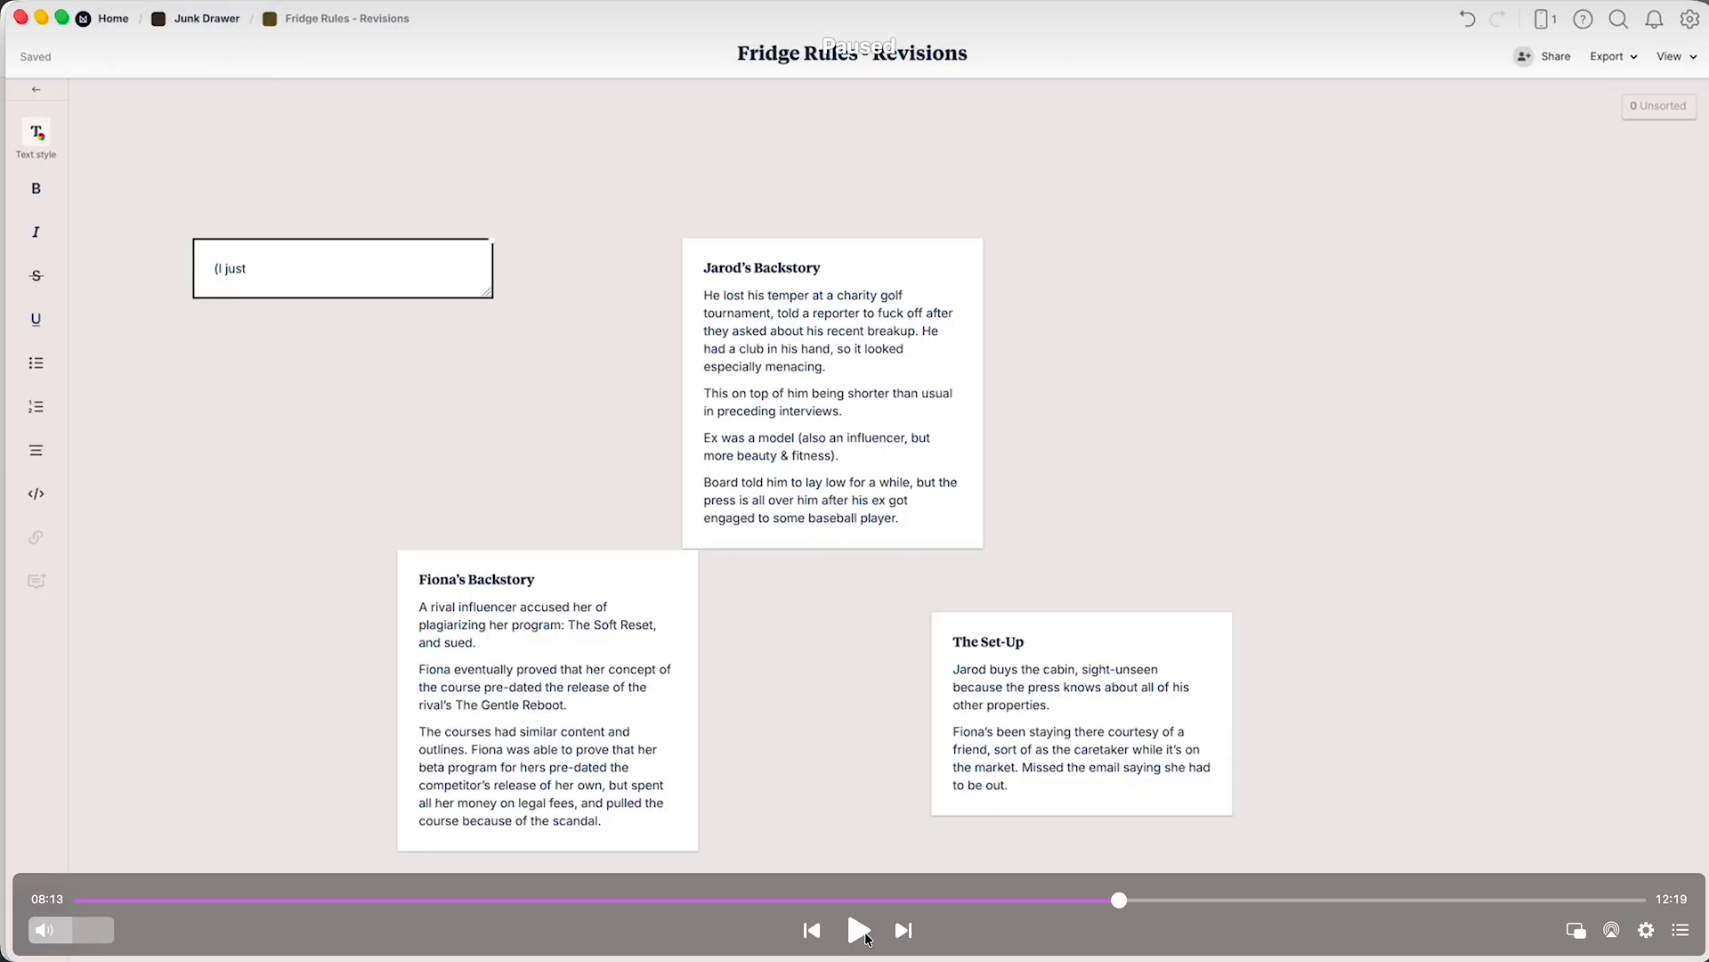
left_click(859, 929)
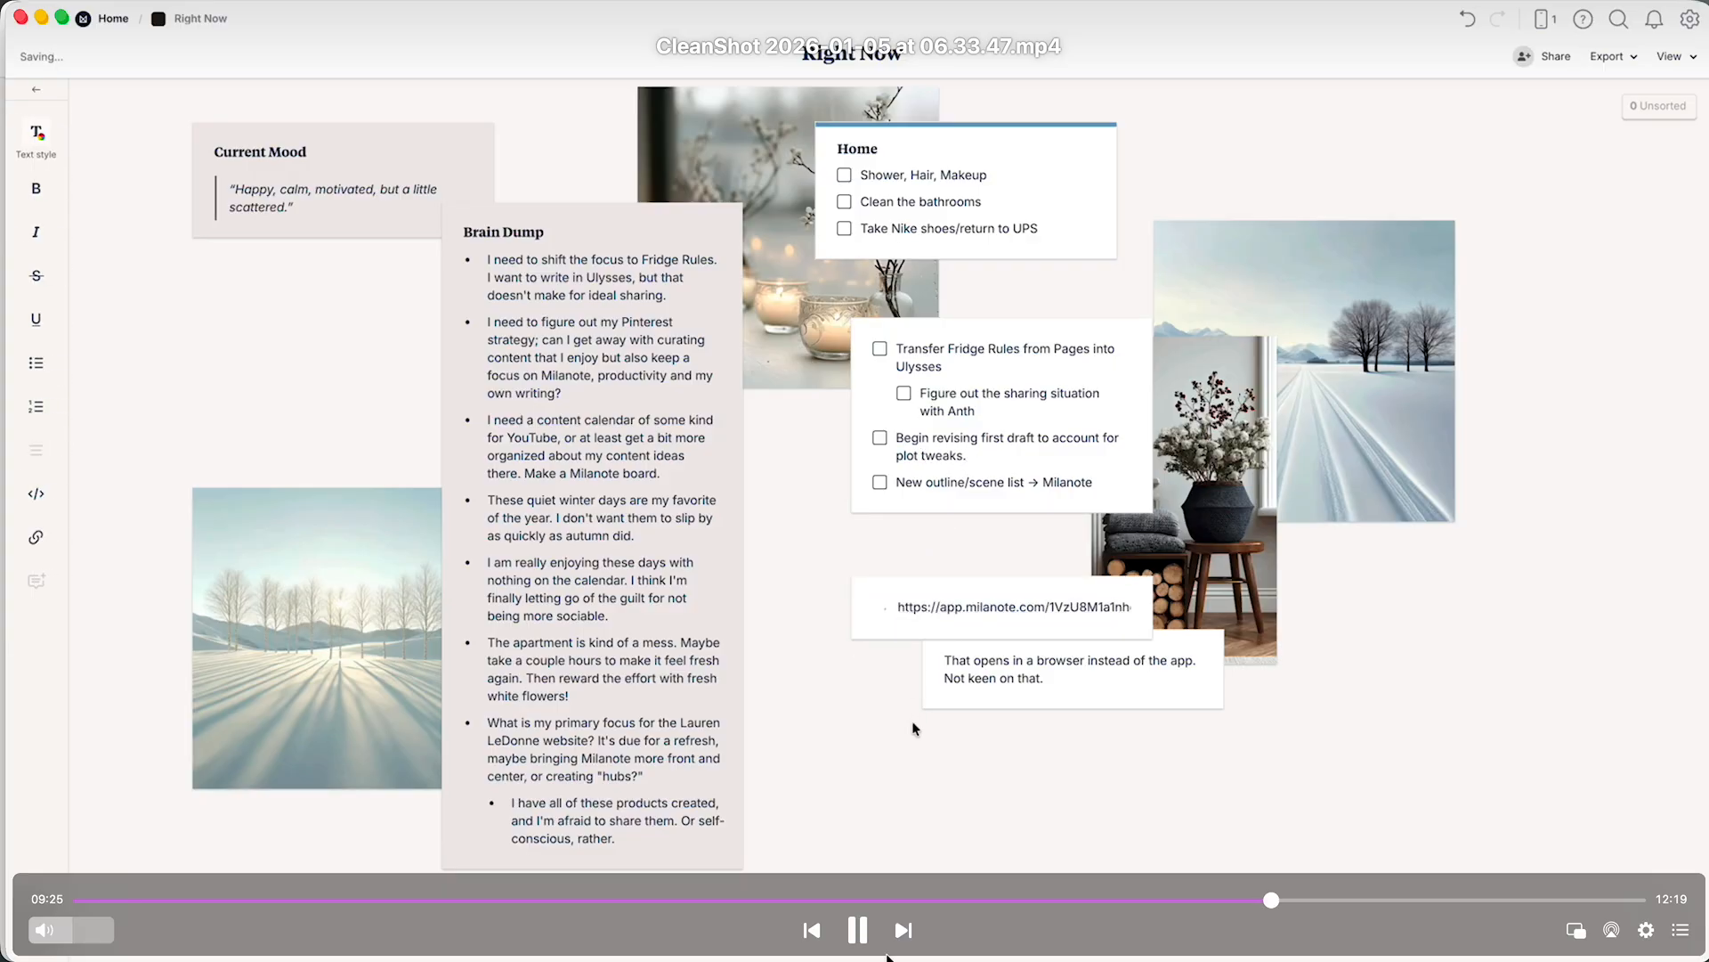
left_click(860, 935)
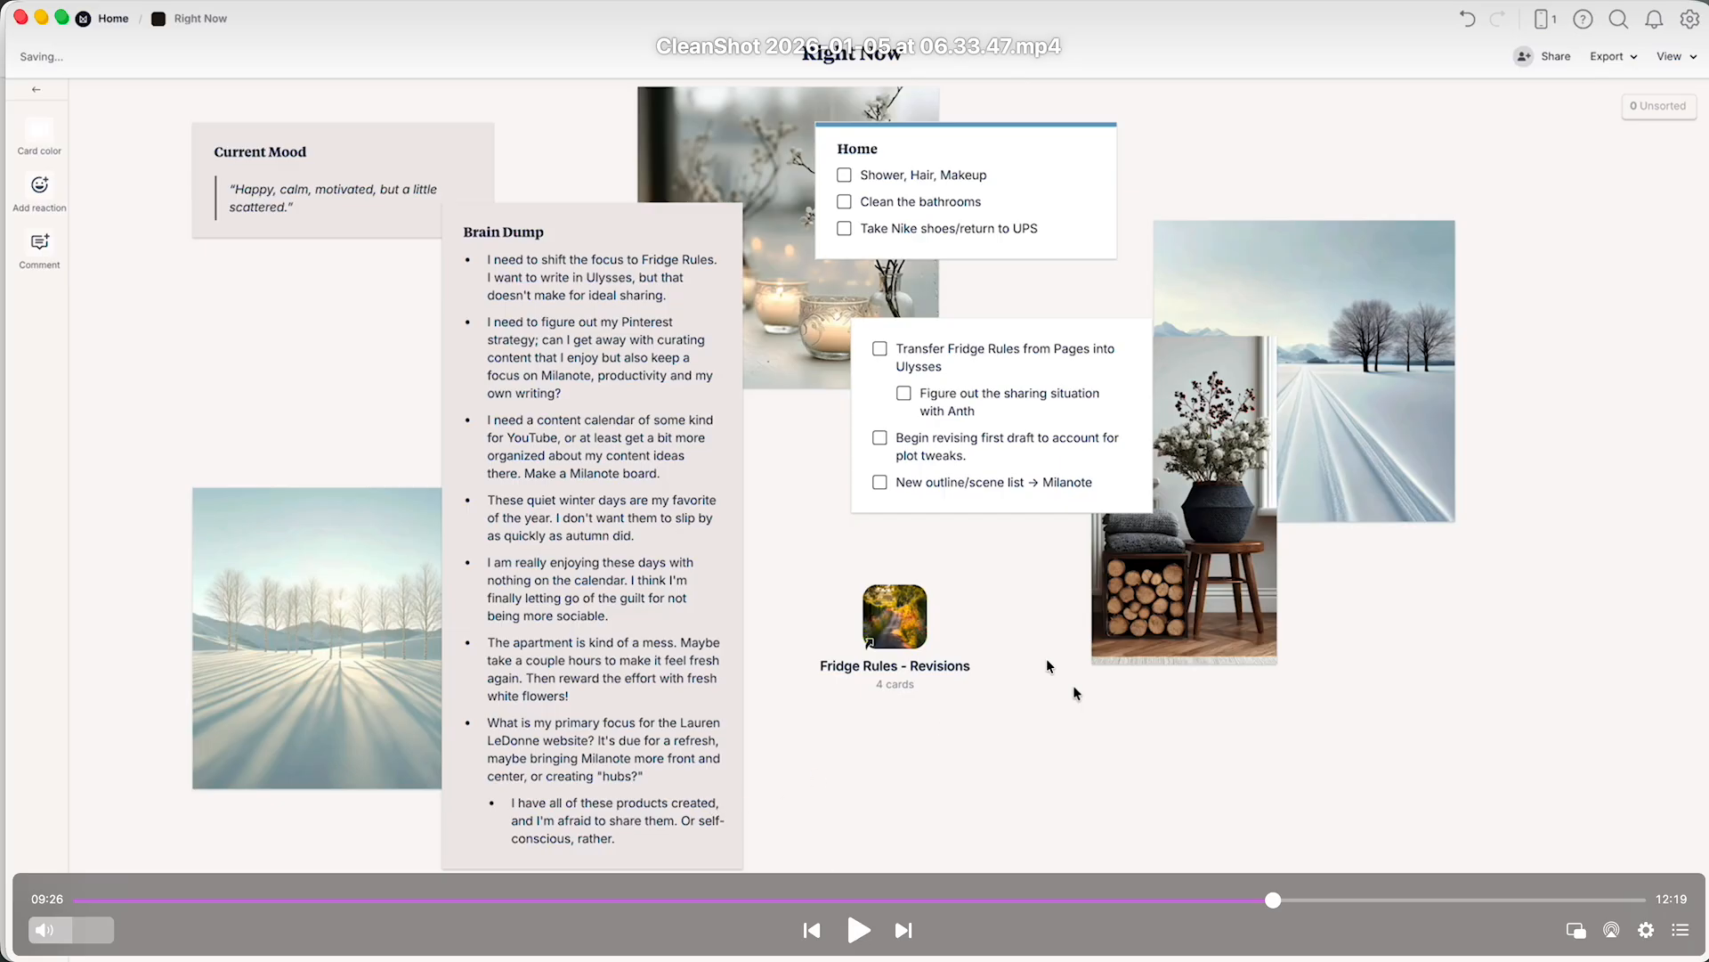
left_click(858, 929)
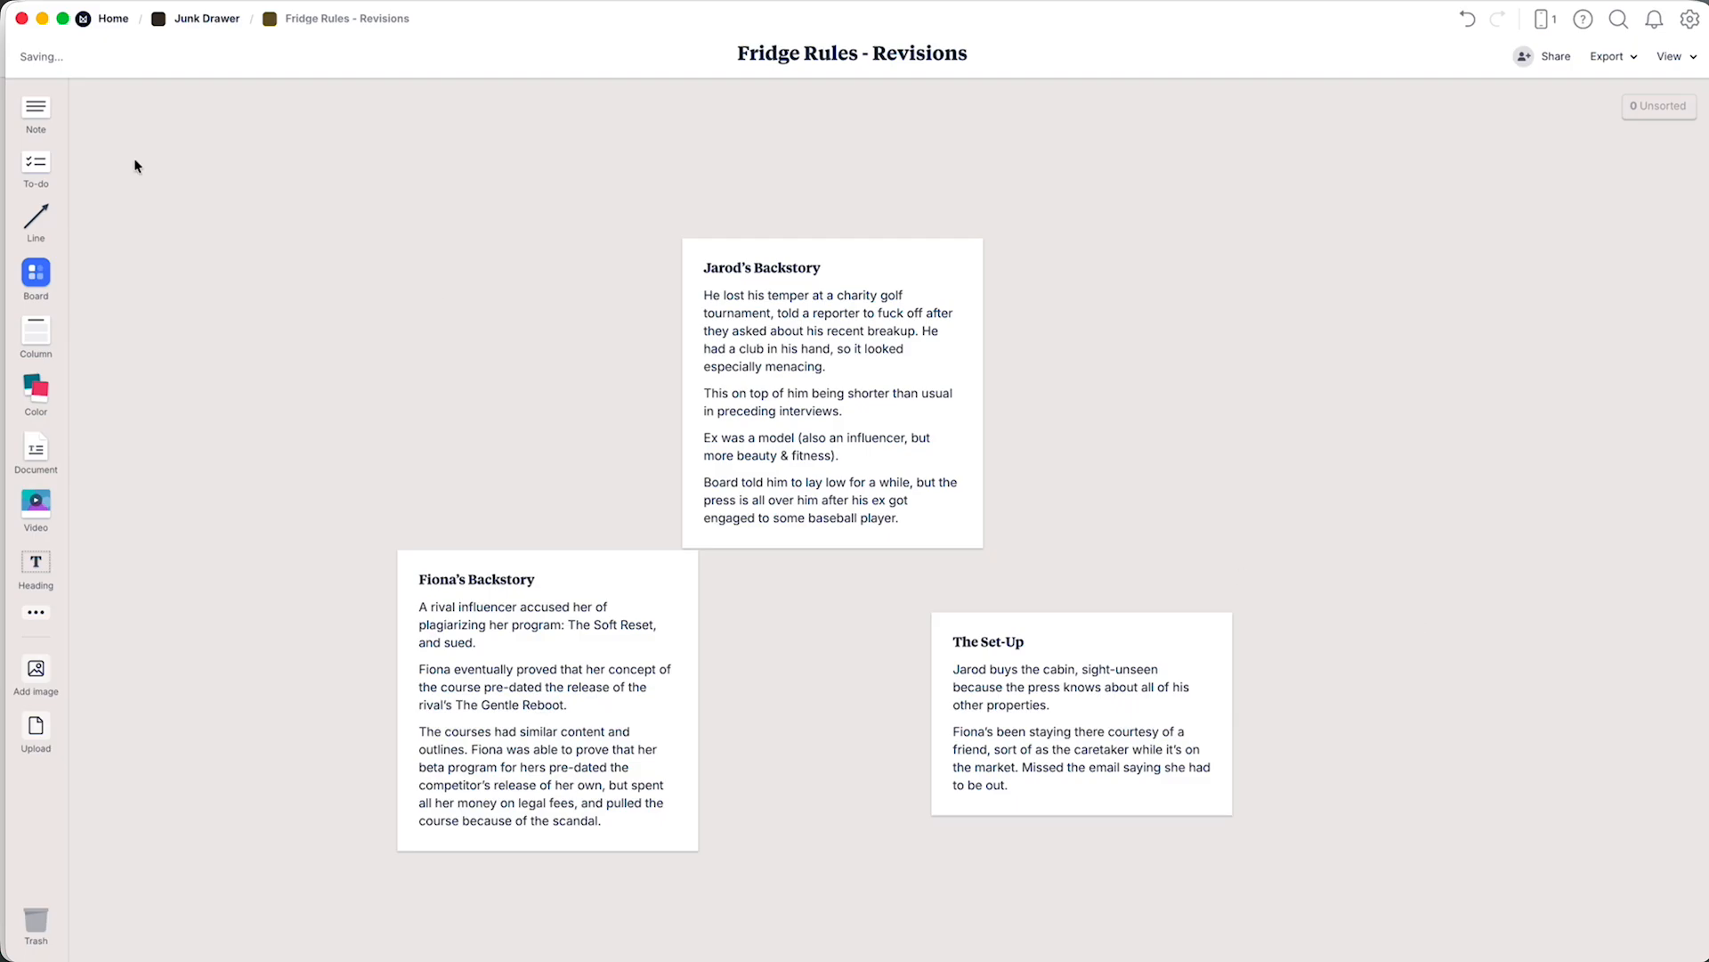
Leave the Fridge Rules - Revisions board and go back to the Home board.
left_click(98, 21)
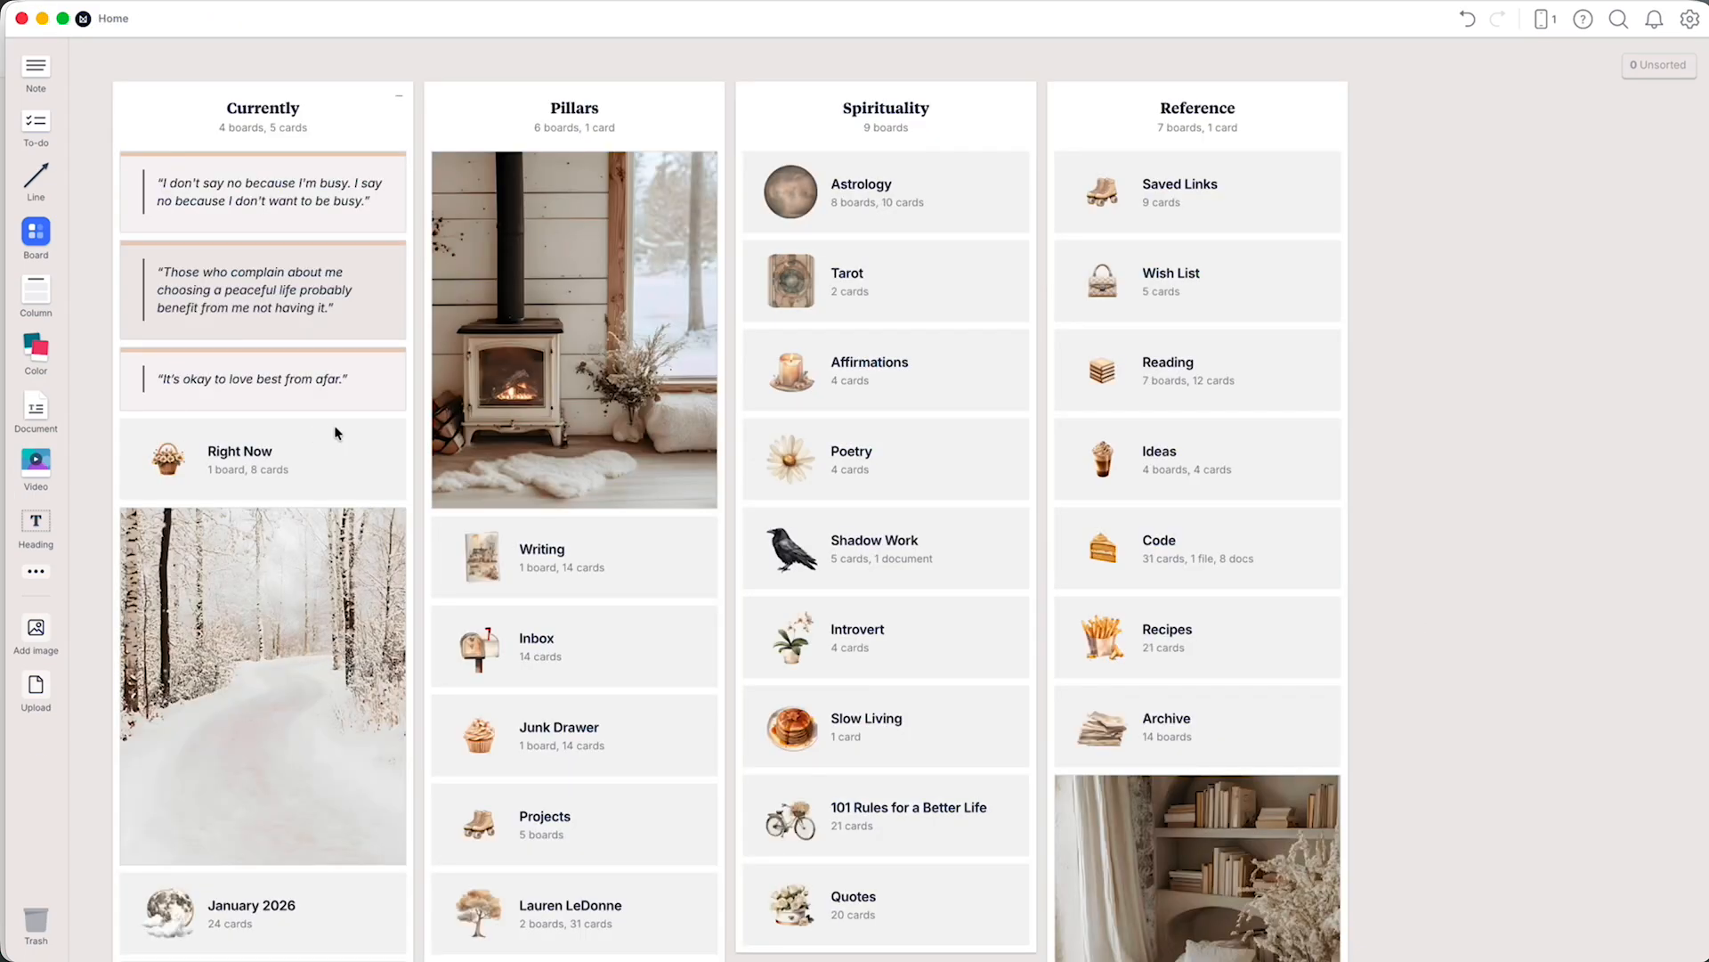
Open the Right Now board and add a note reading "(much better)" in the empty area below the fireplace-wood image.
left_click(335, 427)
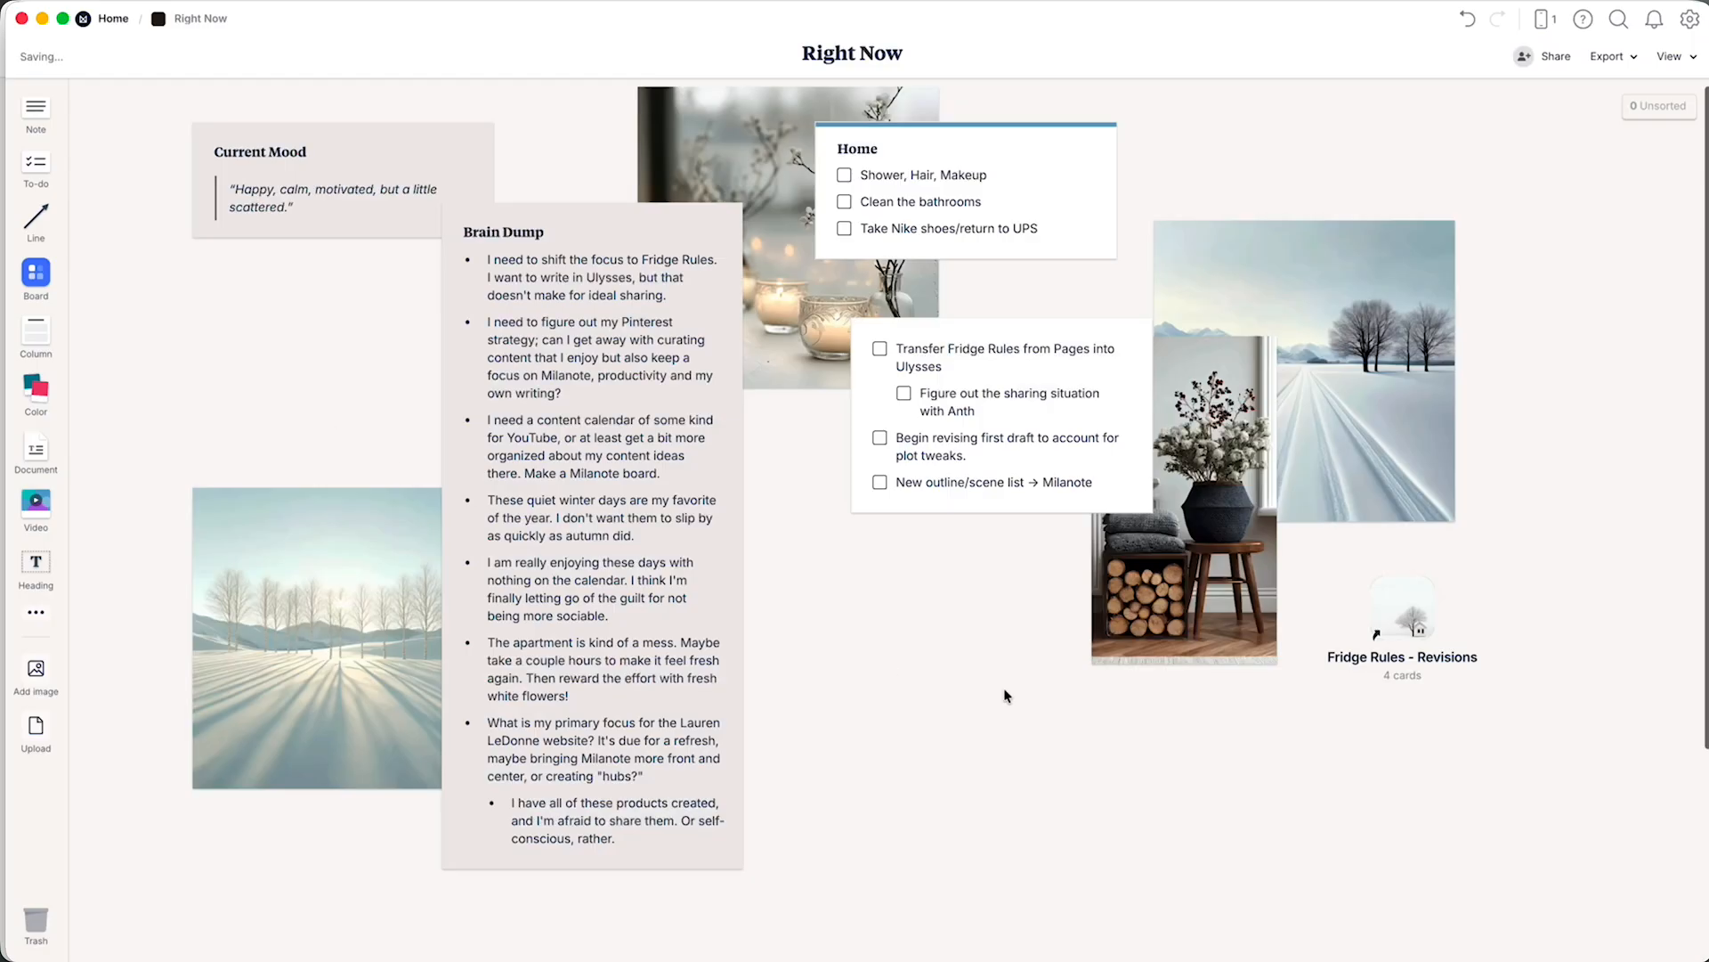
double_click(1053, 723)
type("(much better")
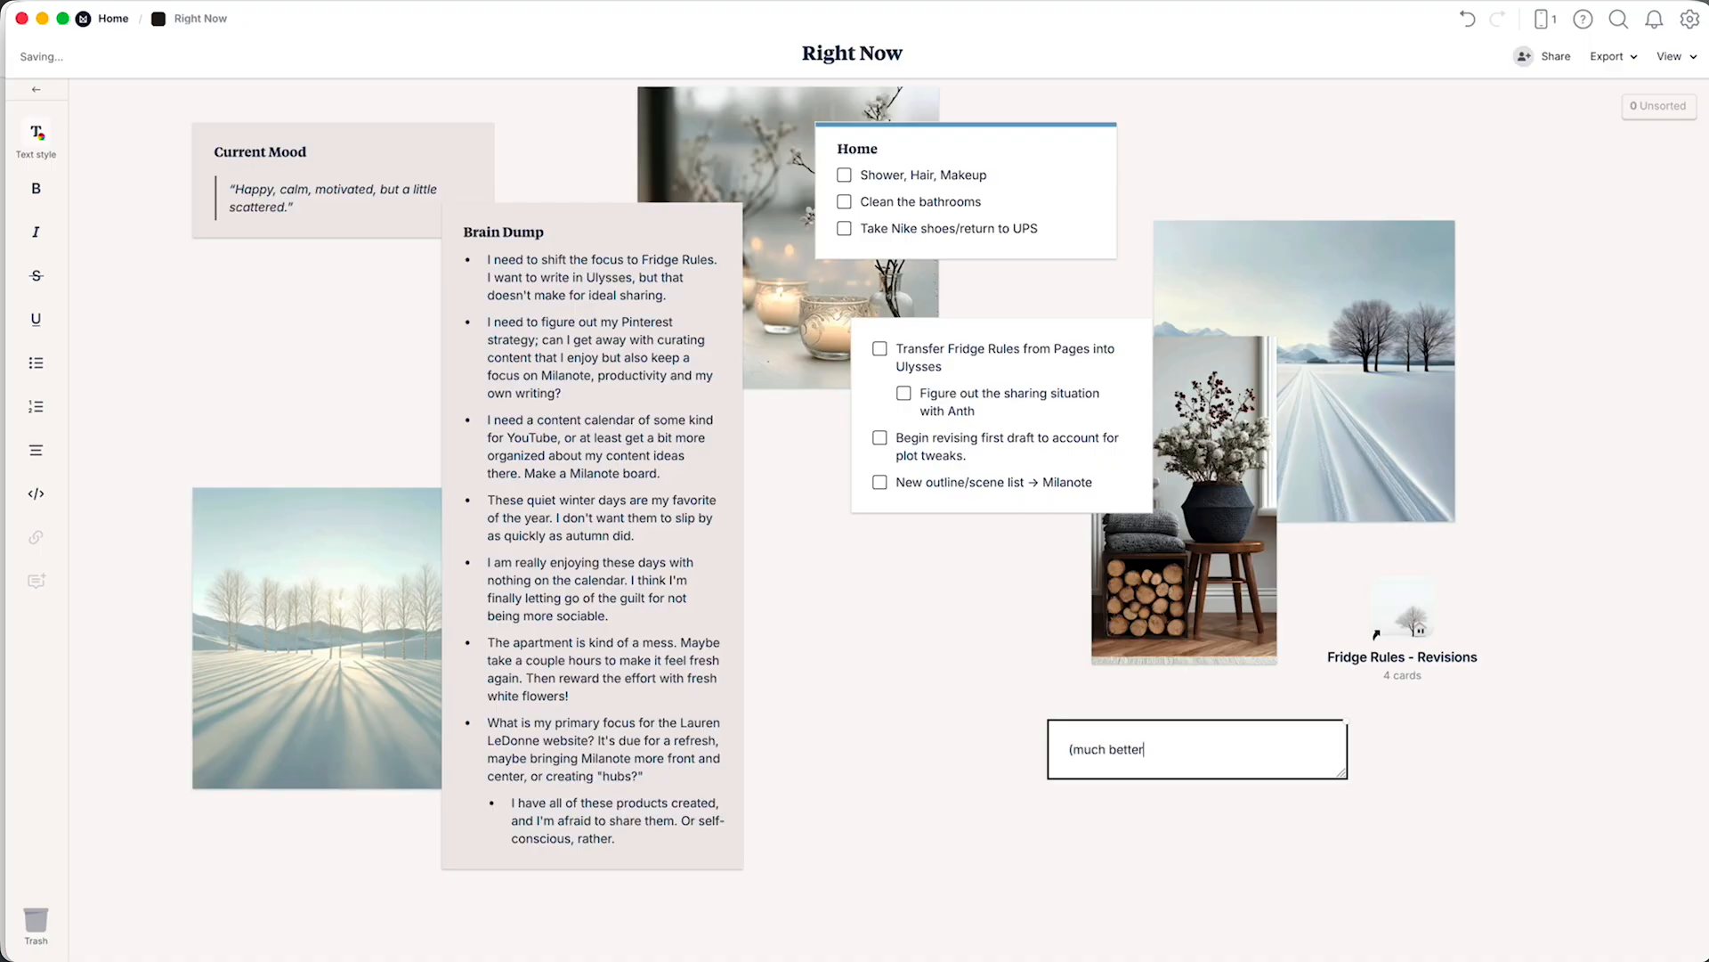
left_click(1134, 851)
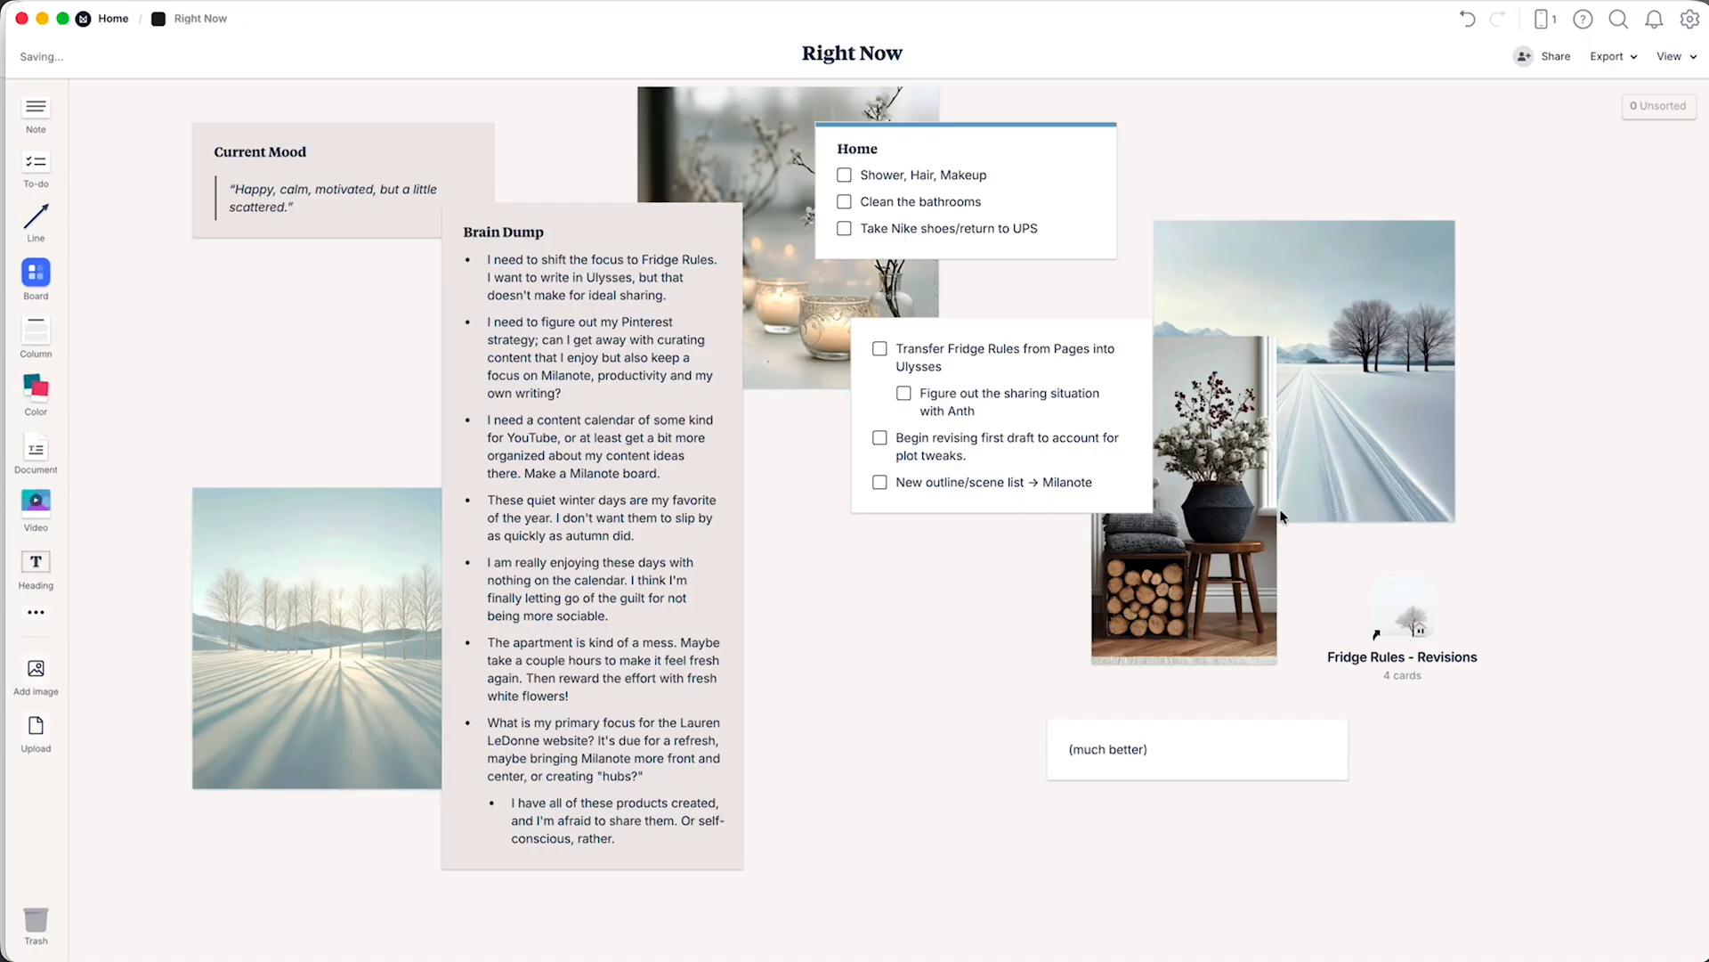
Move the Fridge Rules - Revisions board shortcut beside the untitled to-do list and delete the "(much better)" note.
left_click_drag(1403, 633, 1155, 306)
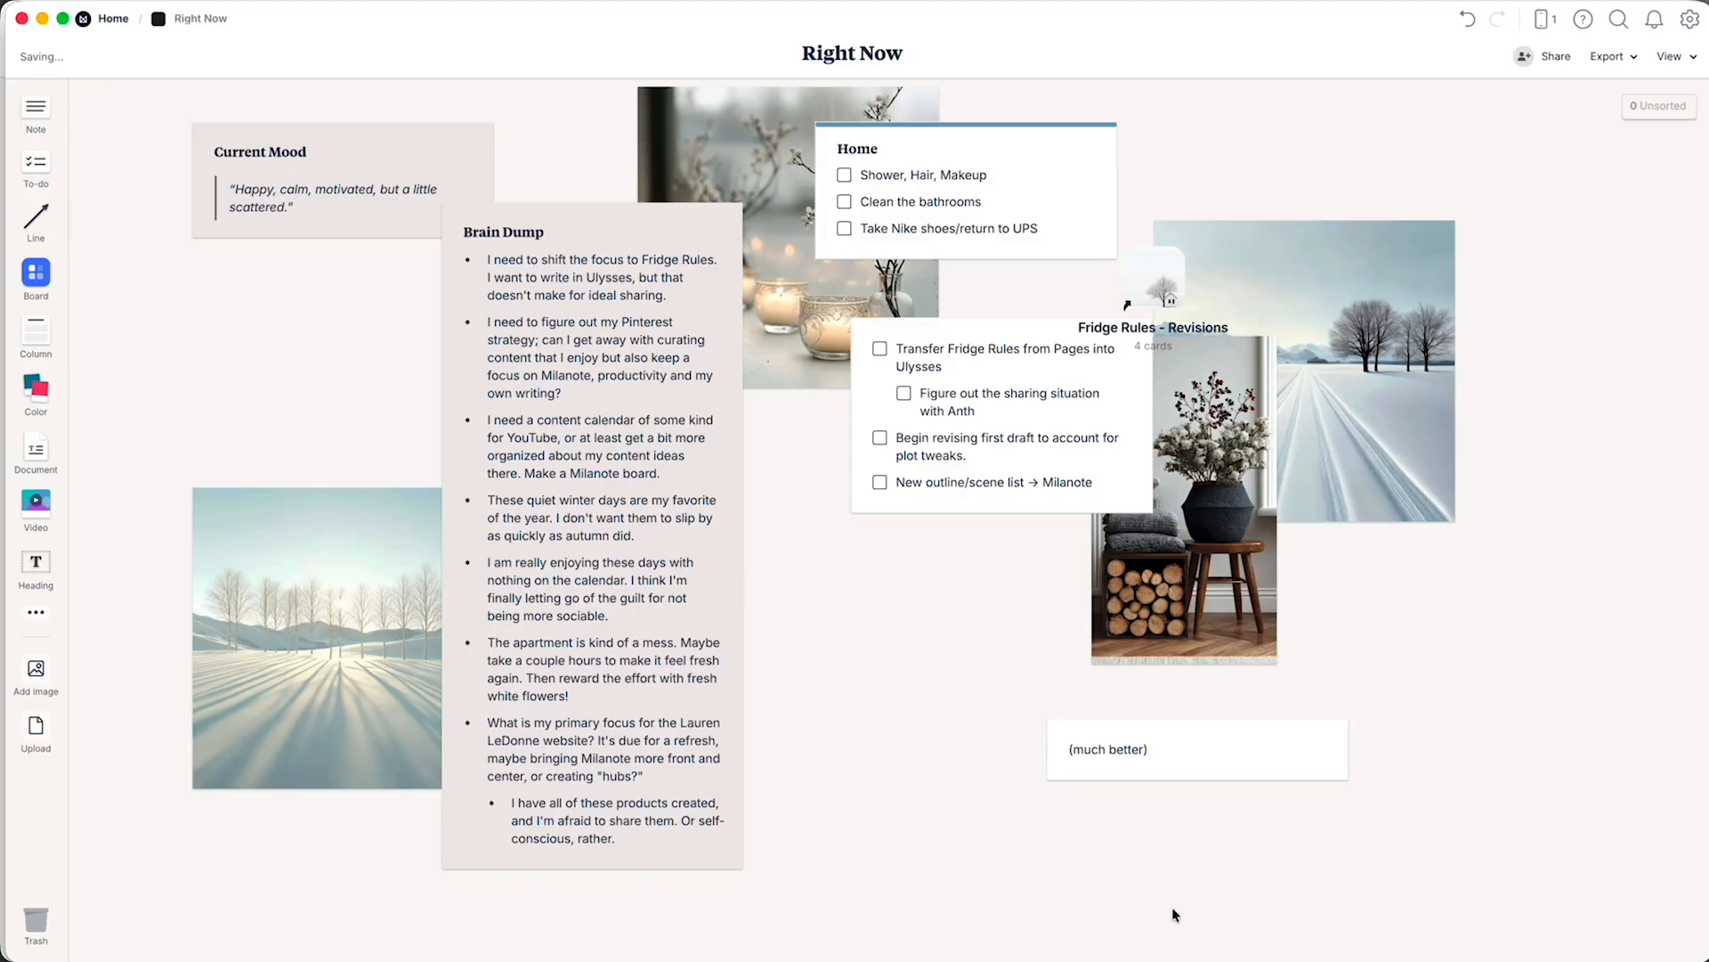
left_click(1162, 764)
key("Delete")
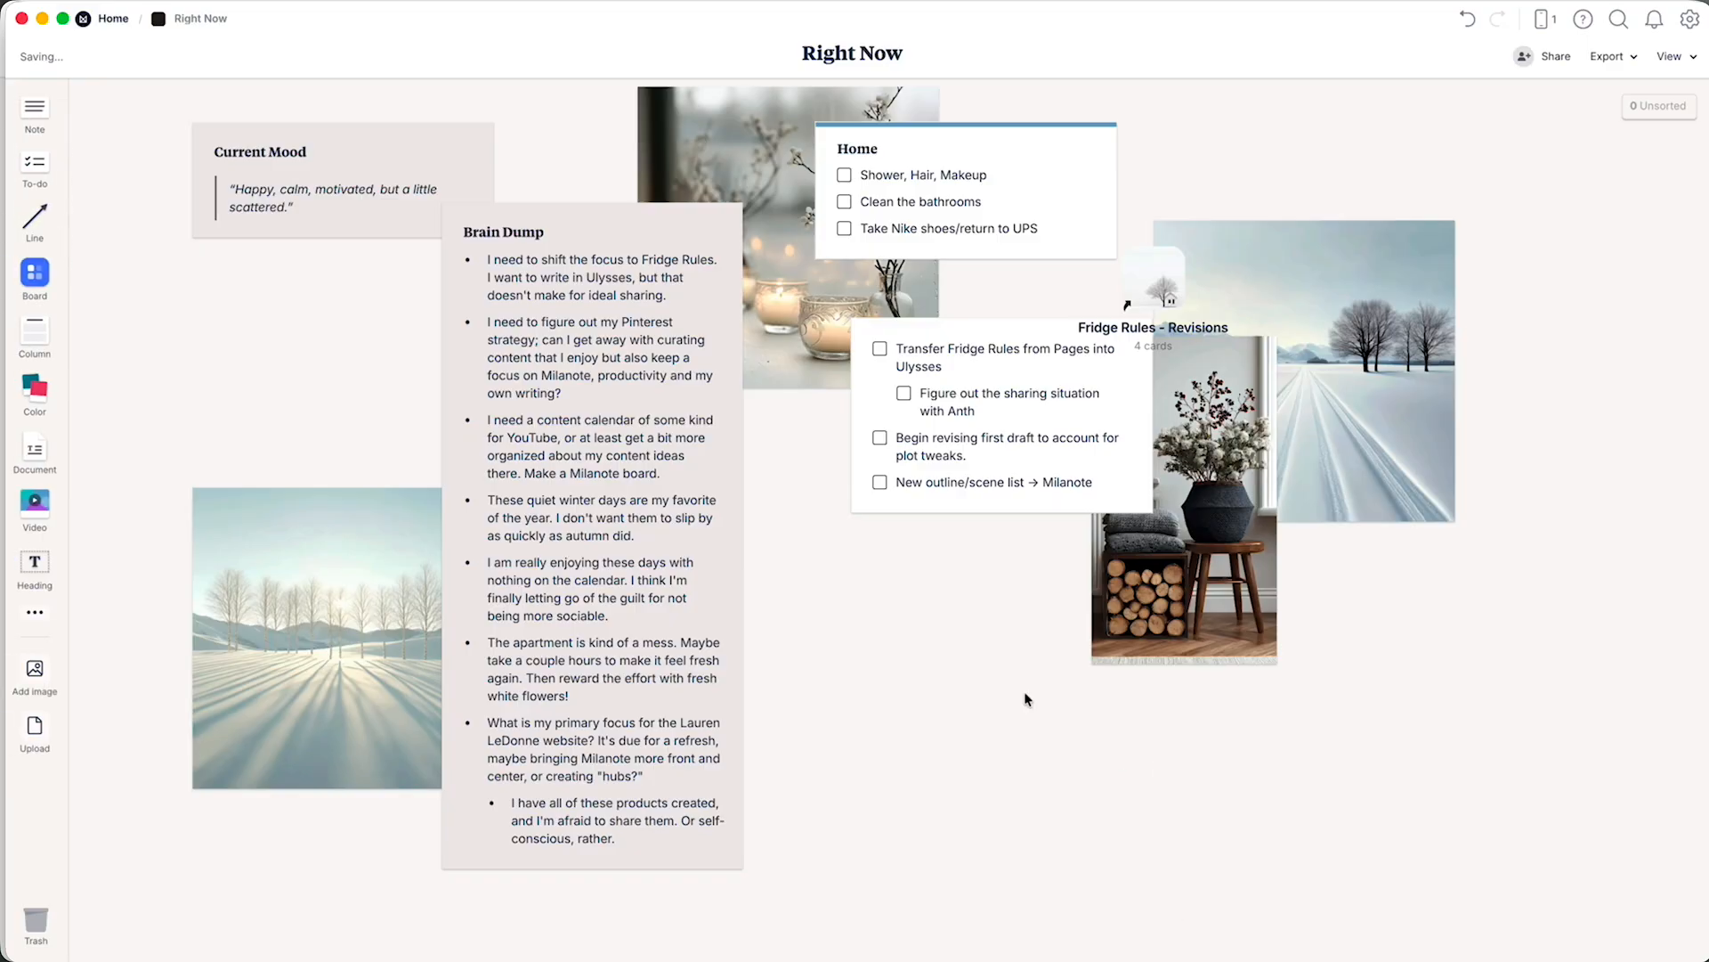
Turn on the title of the untitled Fridge Rules to-do list and name it "Manuscript Tasks".
left_click(948, 427)
left_click(39, 189)
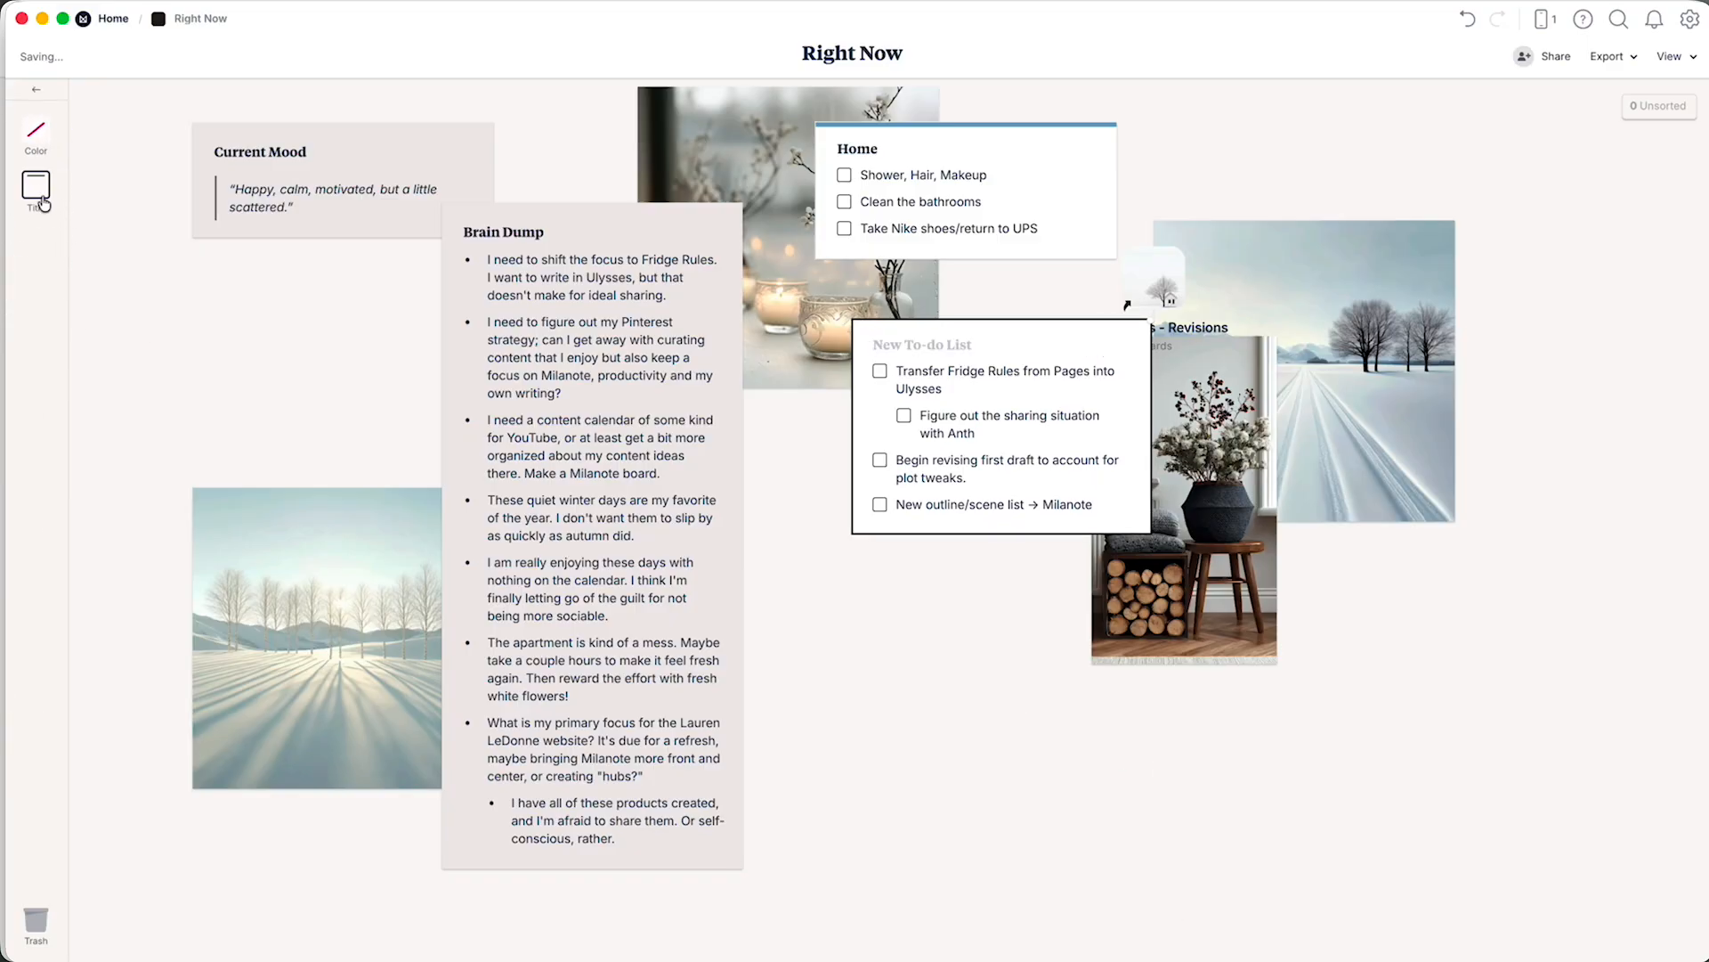
left_click(41, 201)
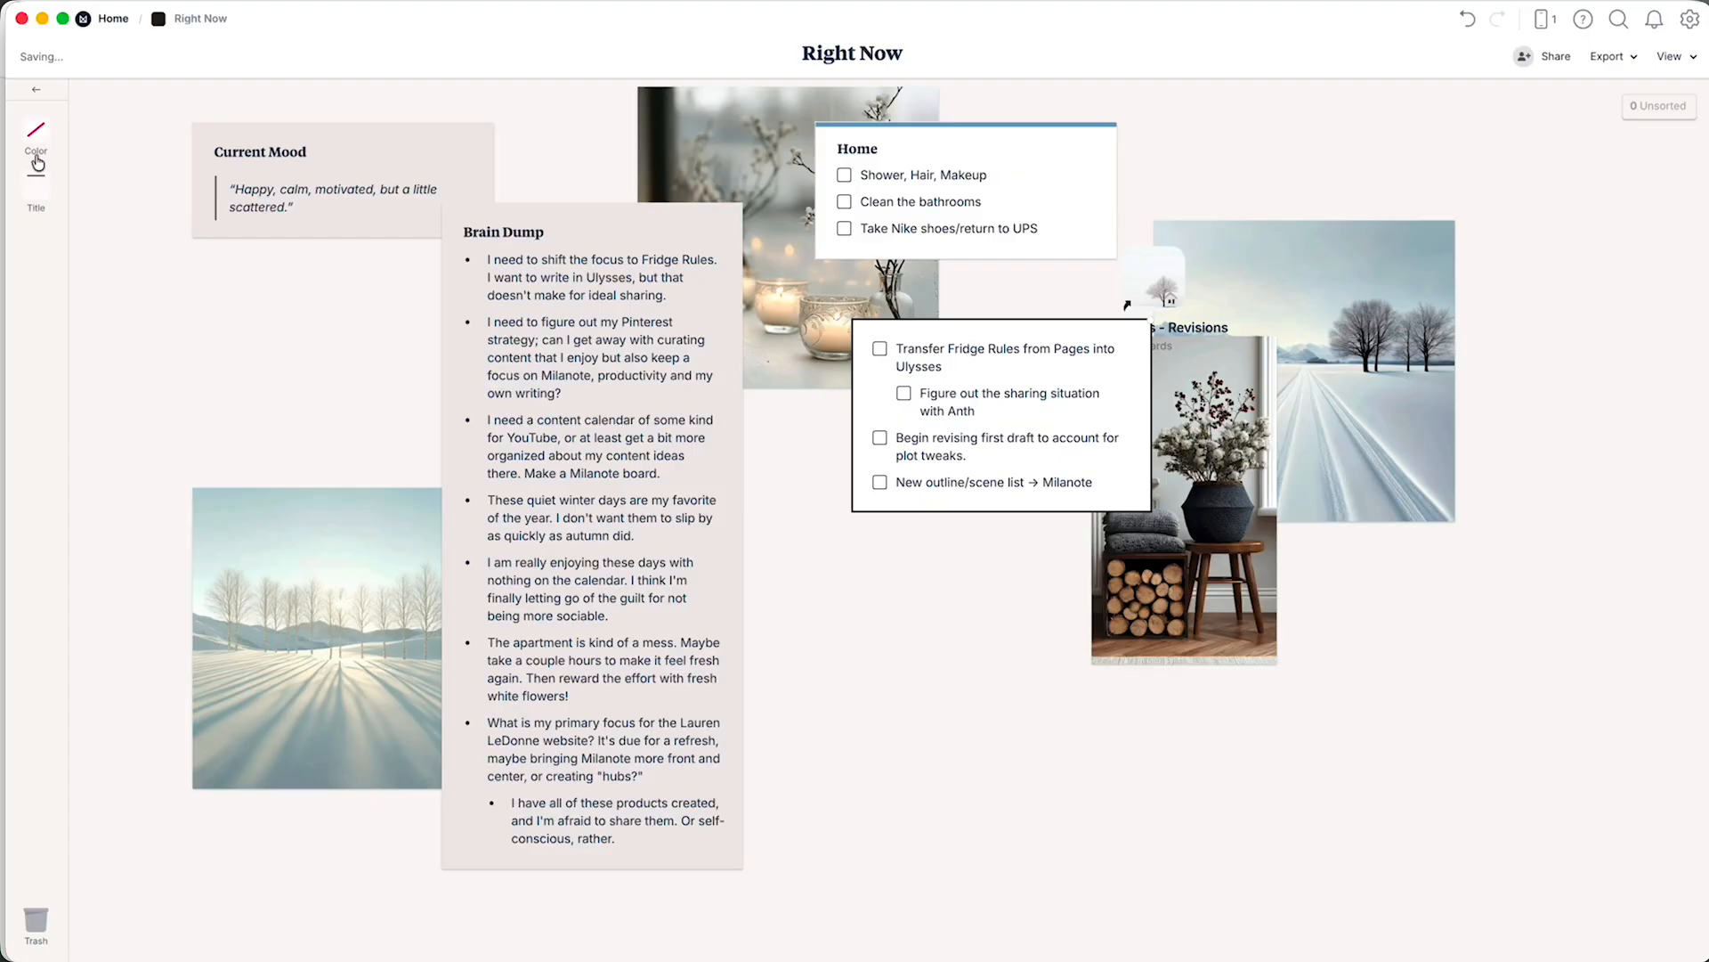
left_click(39, 187)
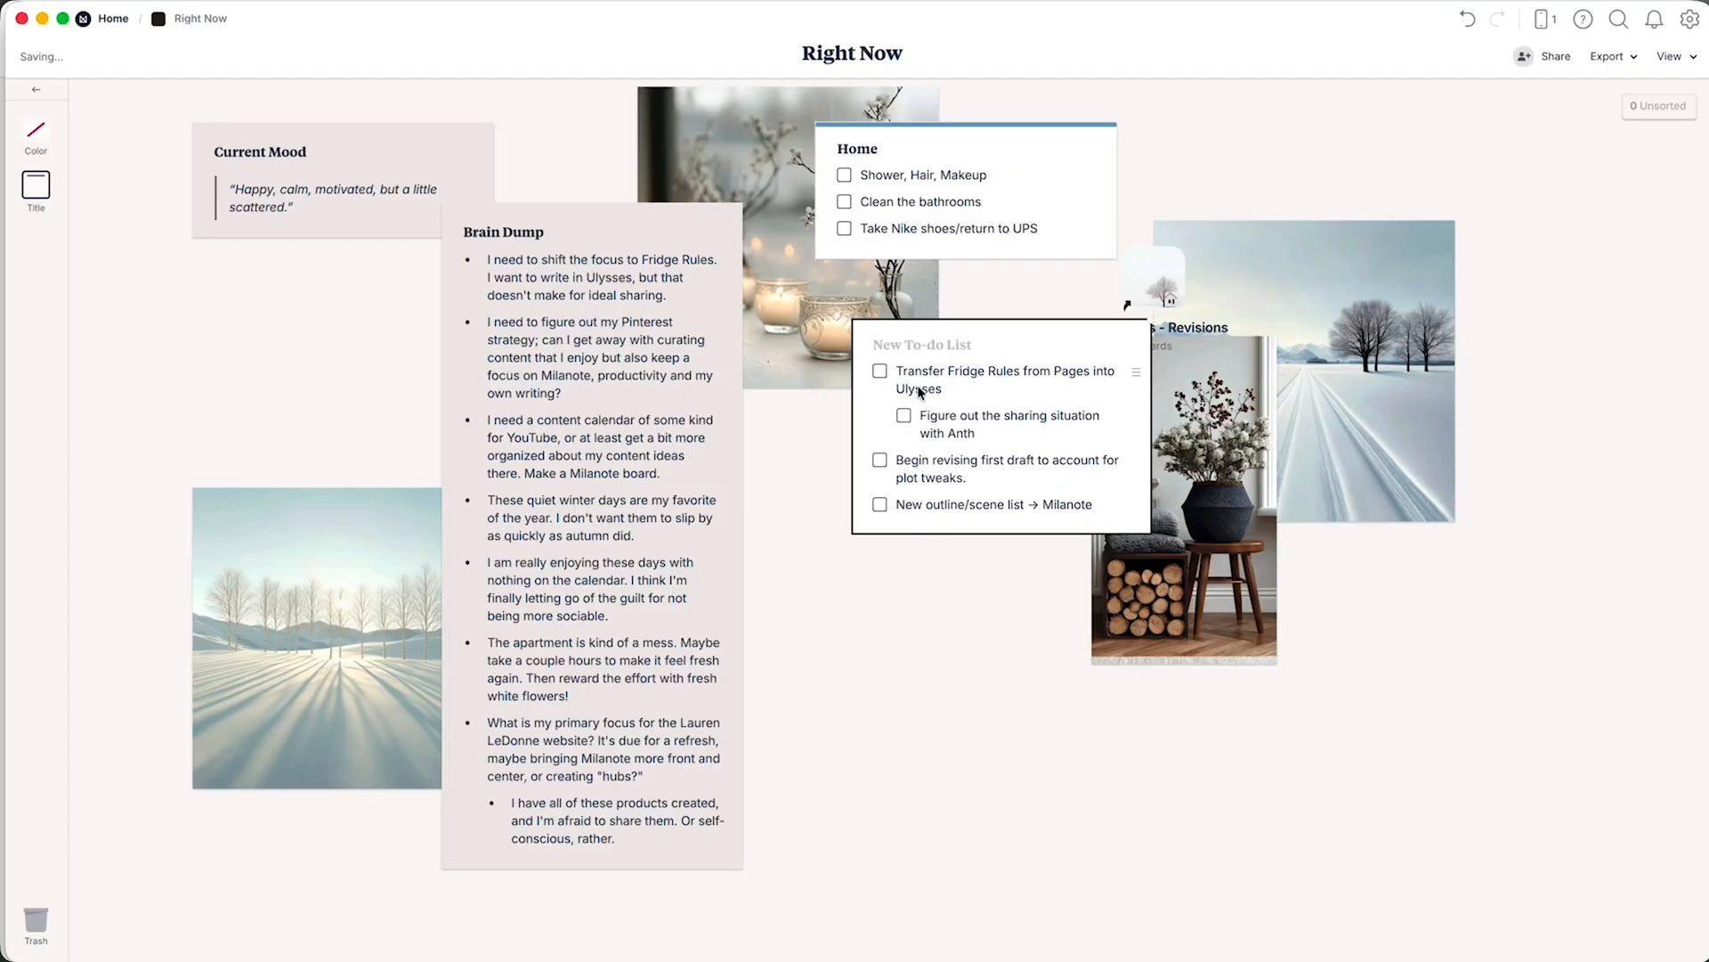
type("Manuscript Tasks")
left_click(959, 579)
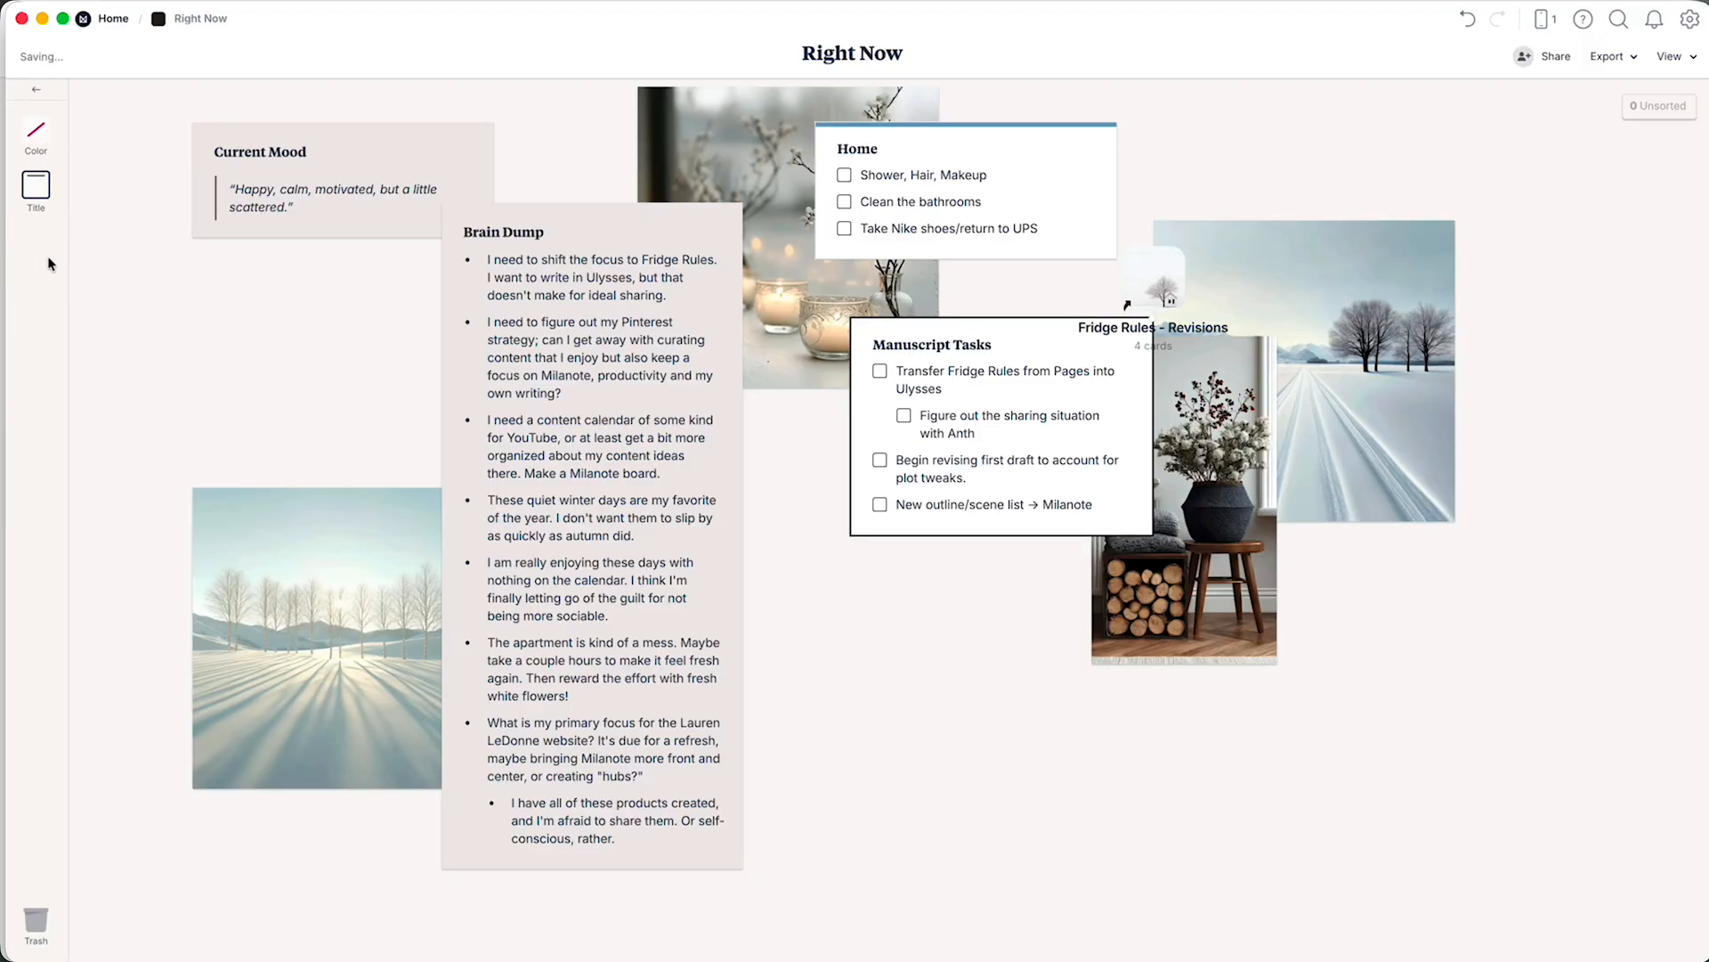
Give the Manuscript Tasks list a muted teal preset colour and move it over the snowy road image, with the Fridge Rules - Revisions shortcut beside it.
left_click(35, 132)
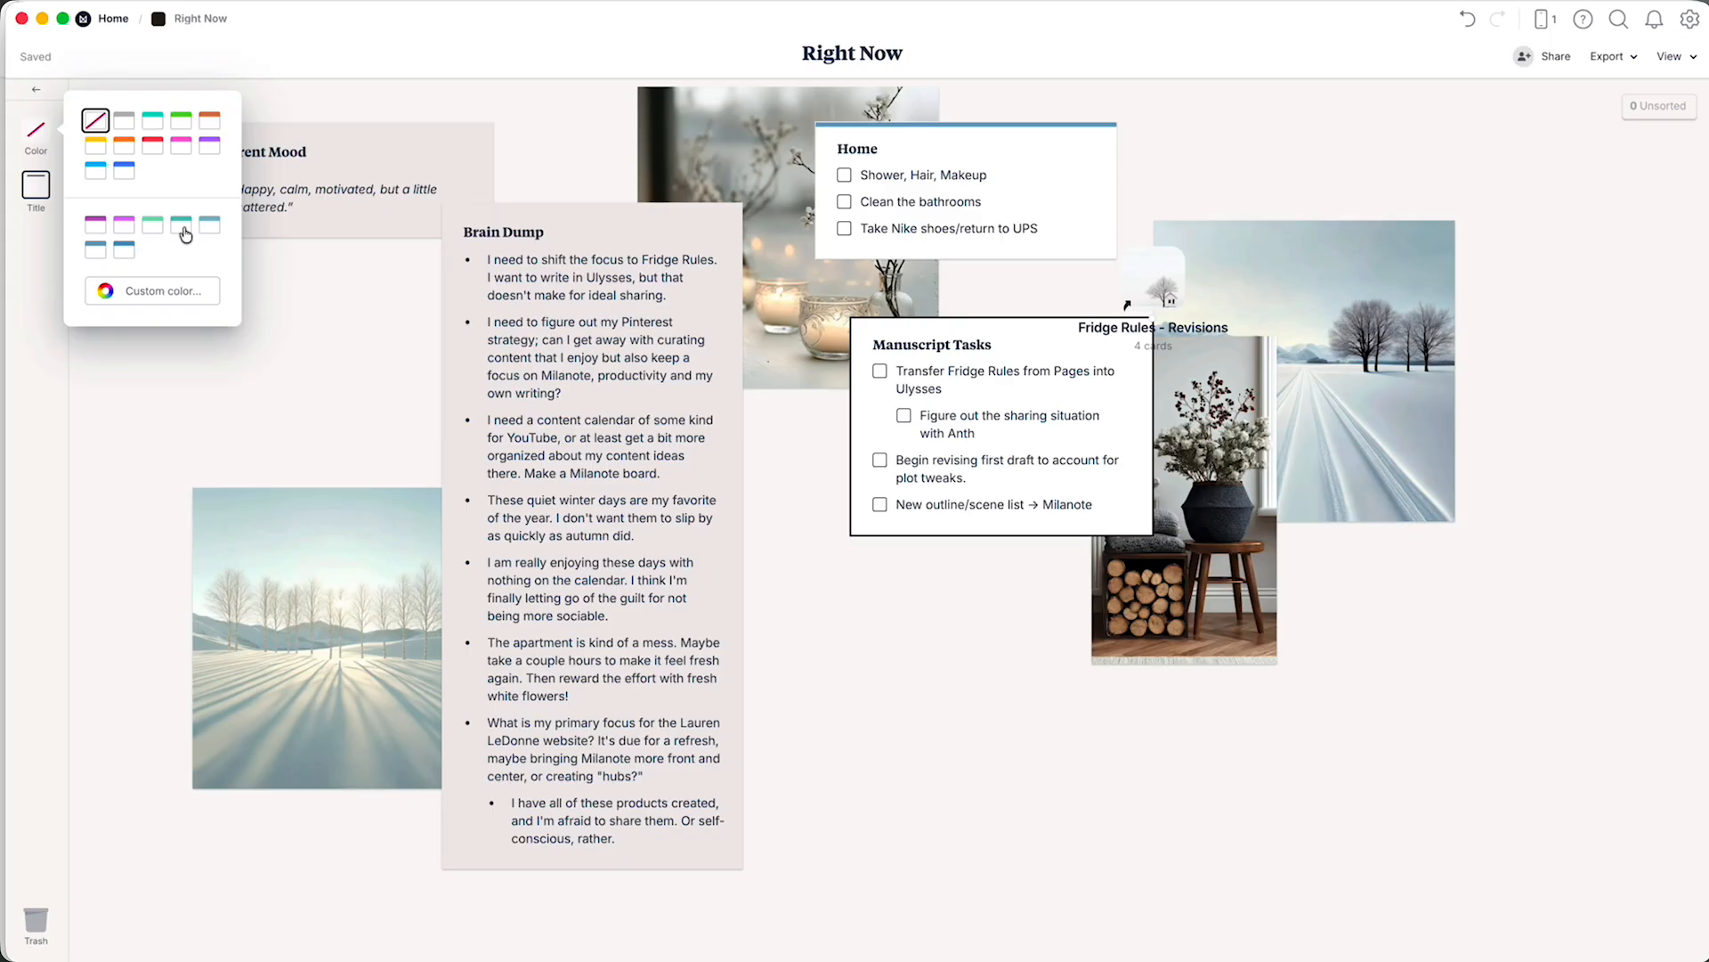
left_click(210, 230)
left_click(961, 545)
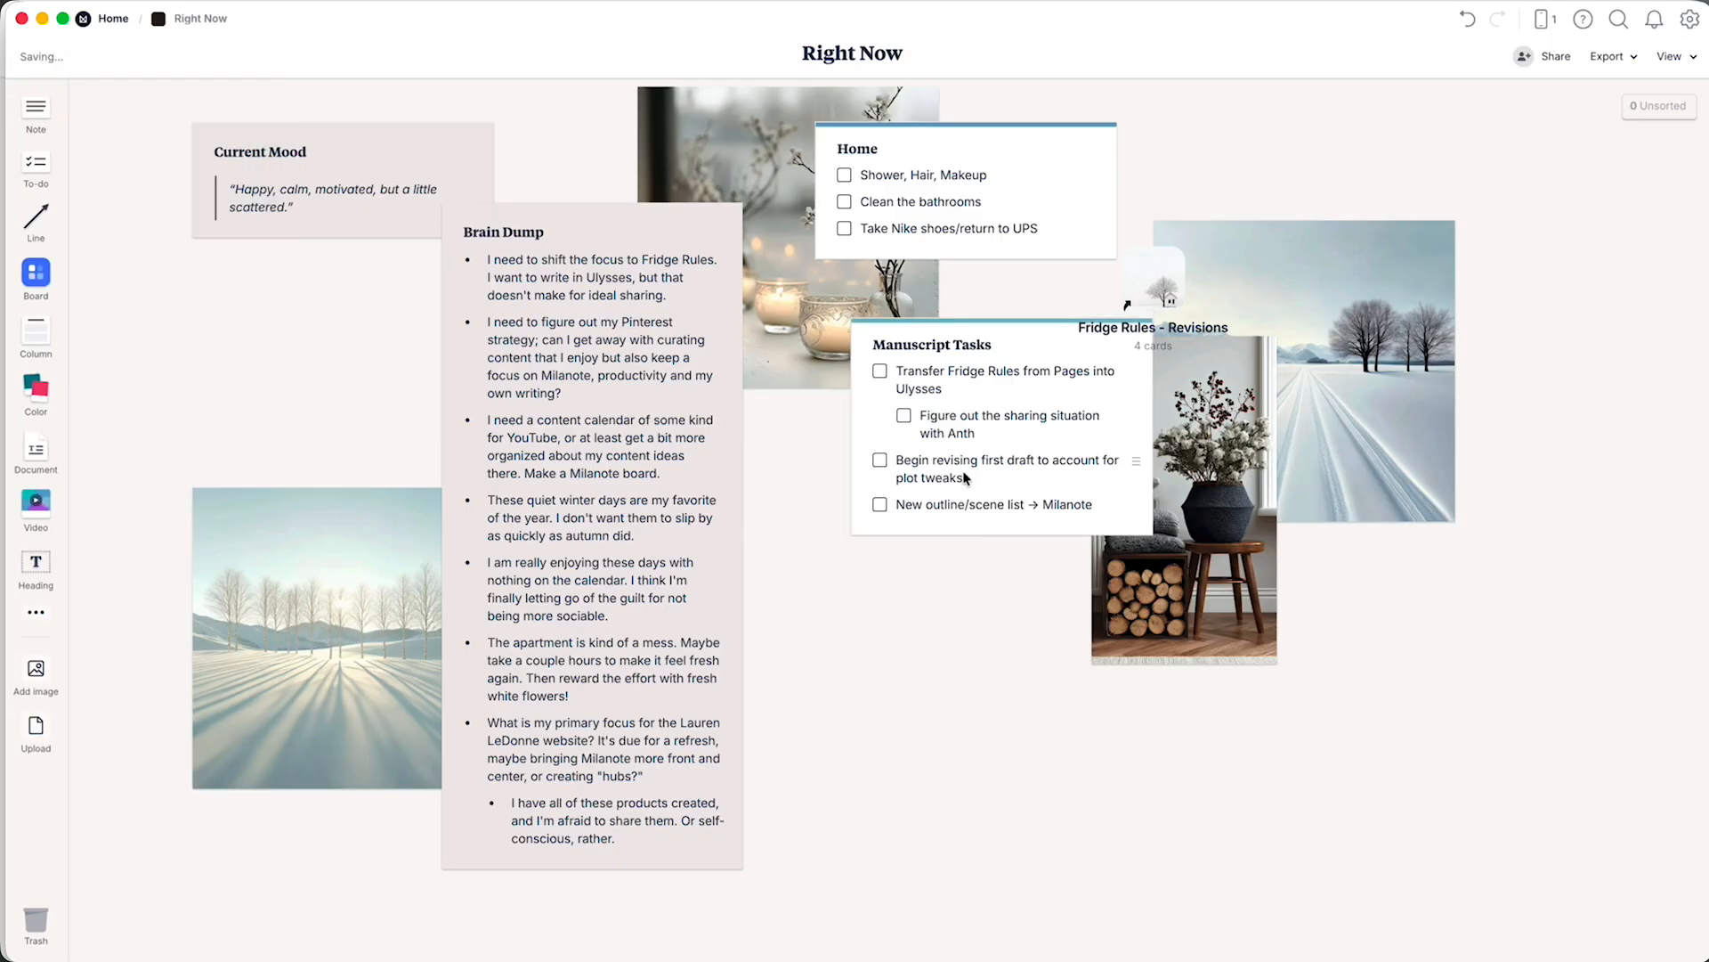
left_click_drag(965, 462, 1331, 243)
left_click_drag(1172, 284, 1546, 187)
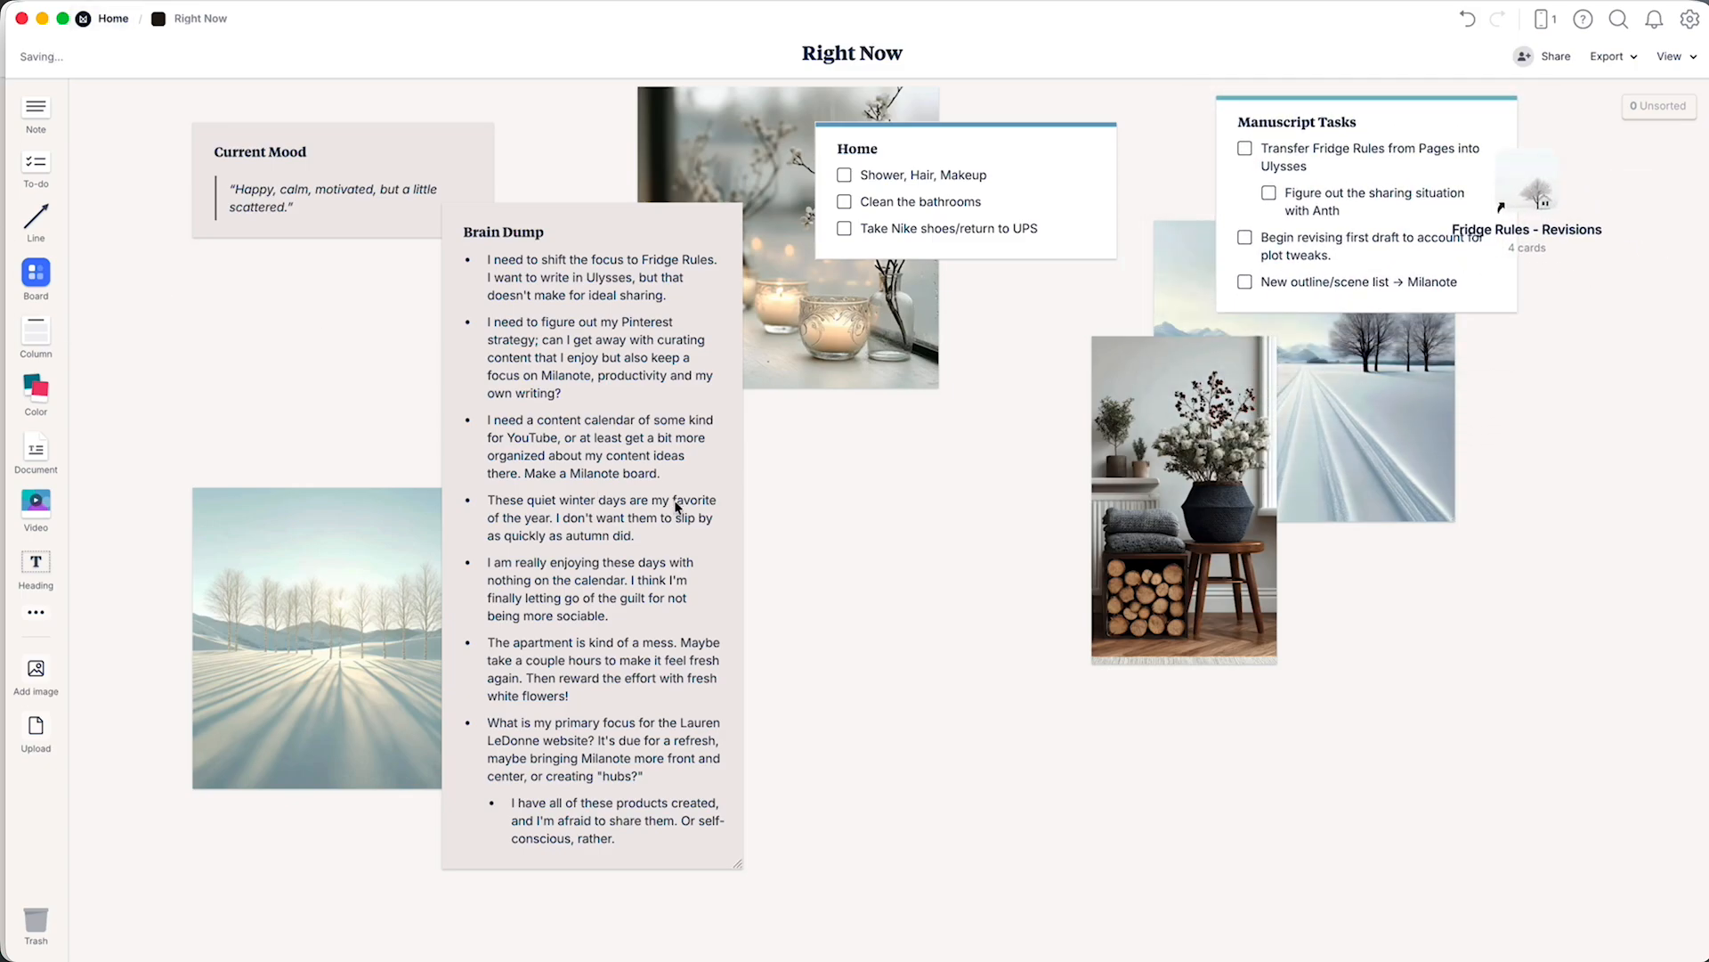
Create a "Business Tasks" to-do list below the candle image, starting with the task "New Milanote Board: YouTube Content Ideas".
left_click_drag(32, 162, 866, 476)
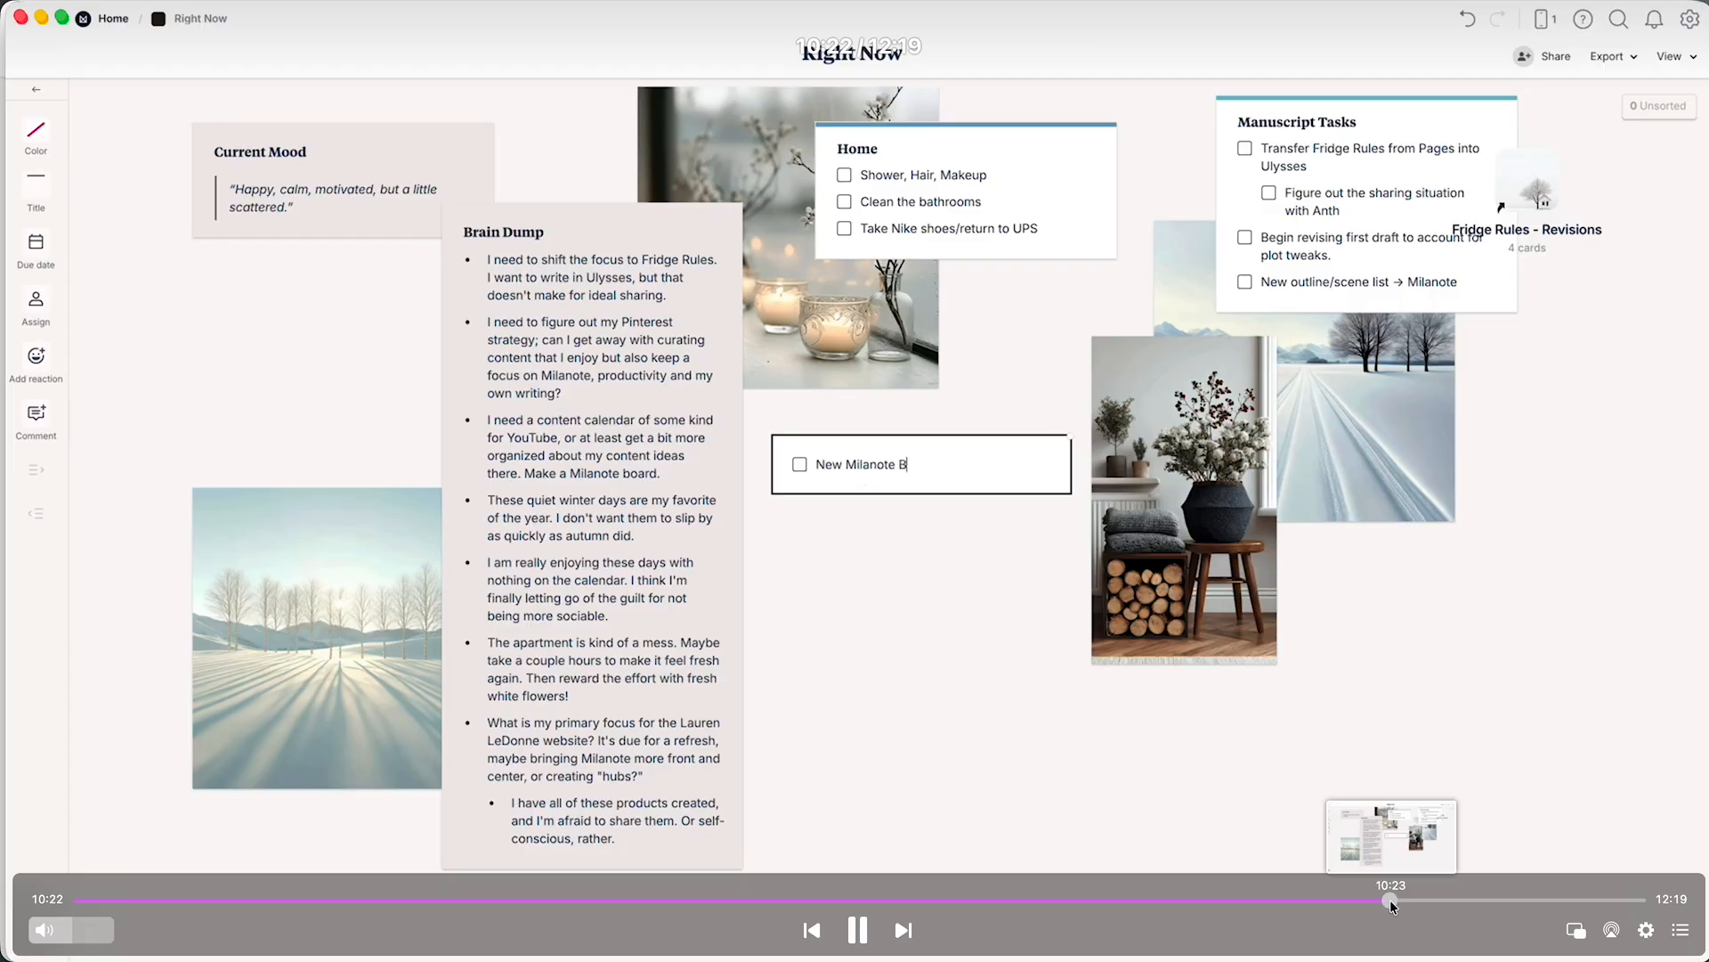
left_click_drag(1397, 899, 1535, 894)
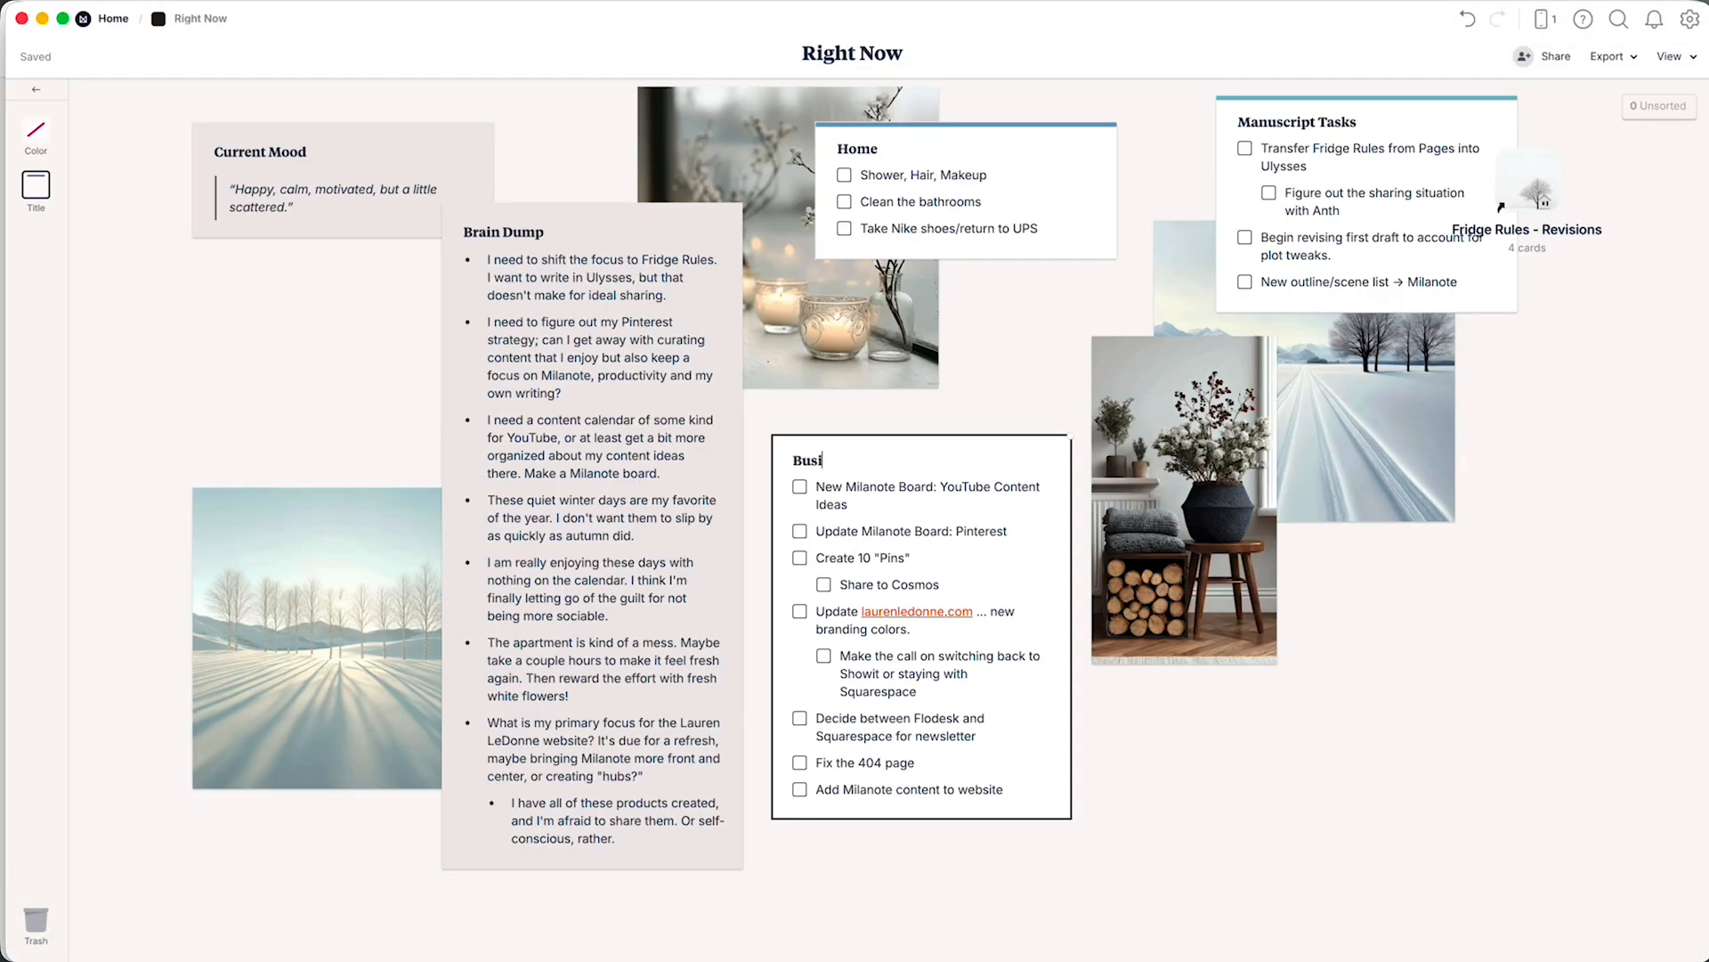
mouse_move(1270, 722)
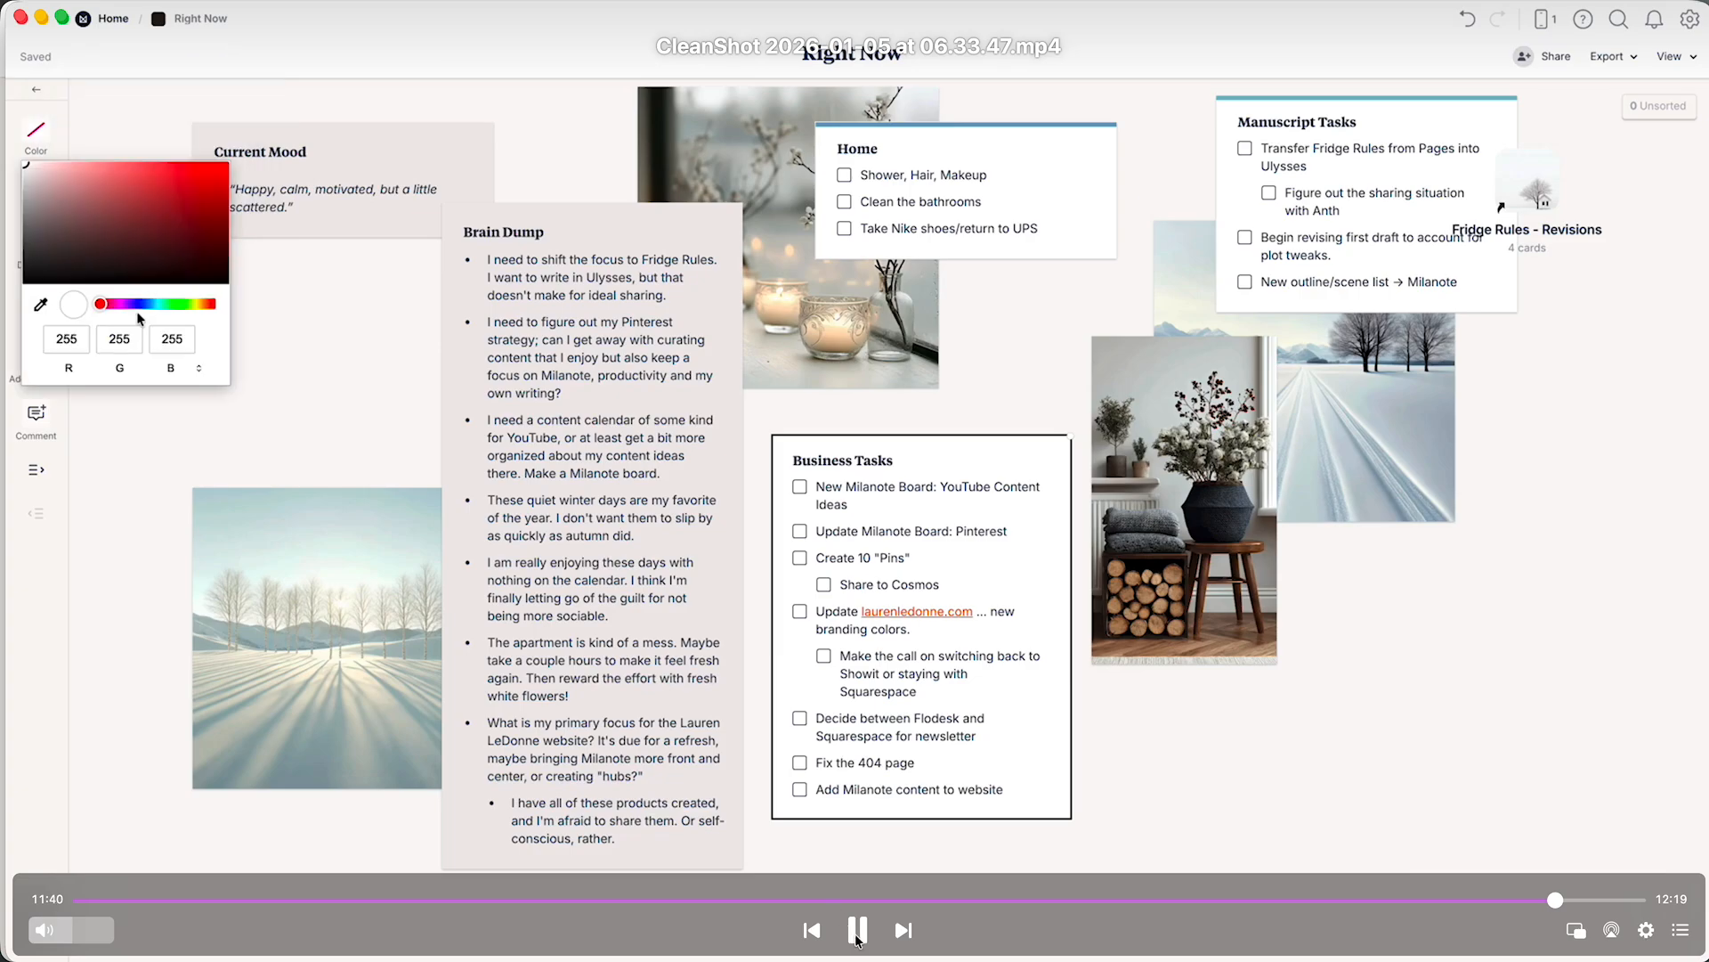
left_click(858, 933)
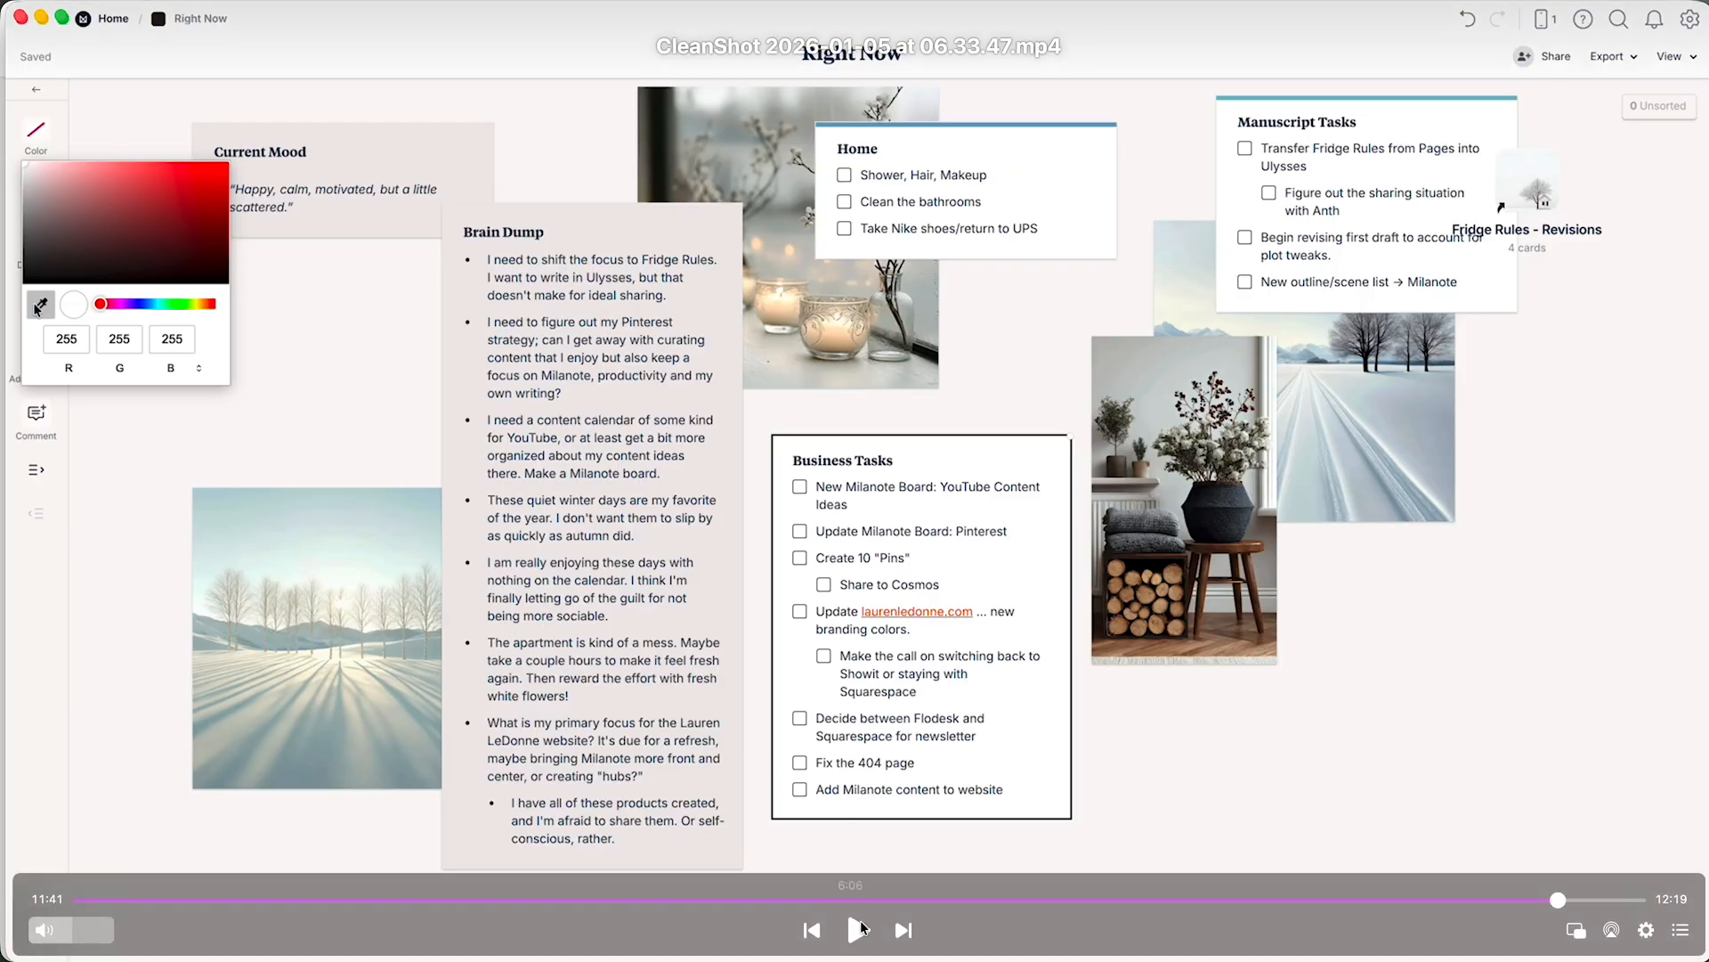
left_click(860, 931)
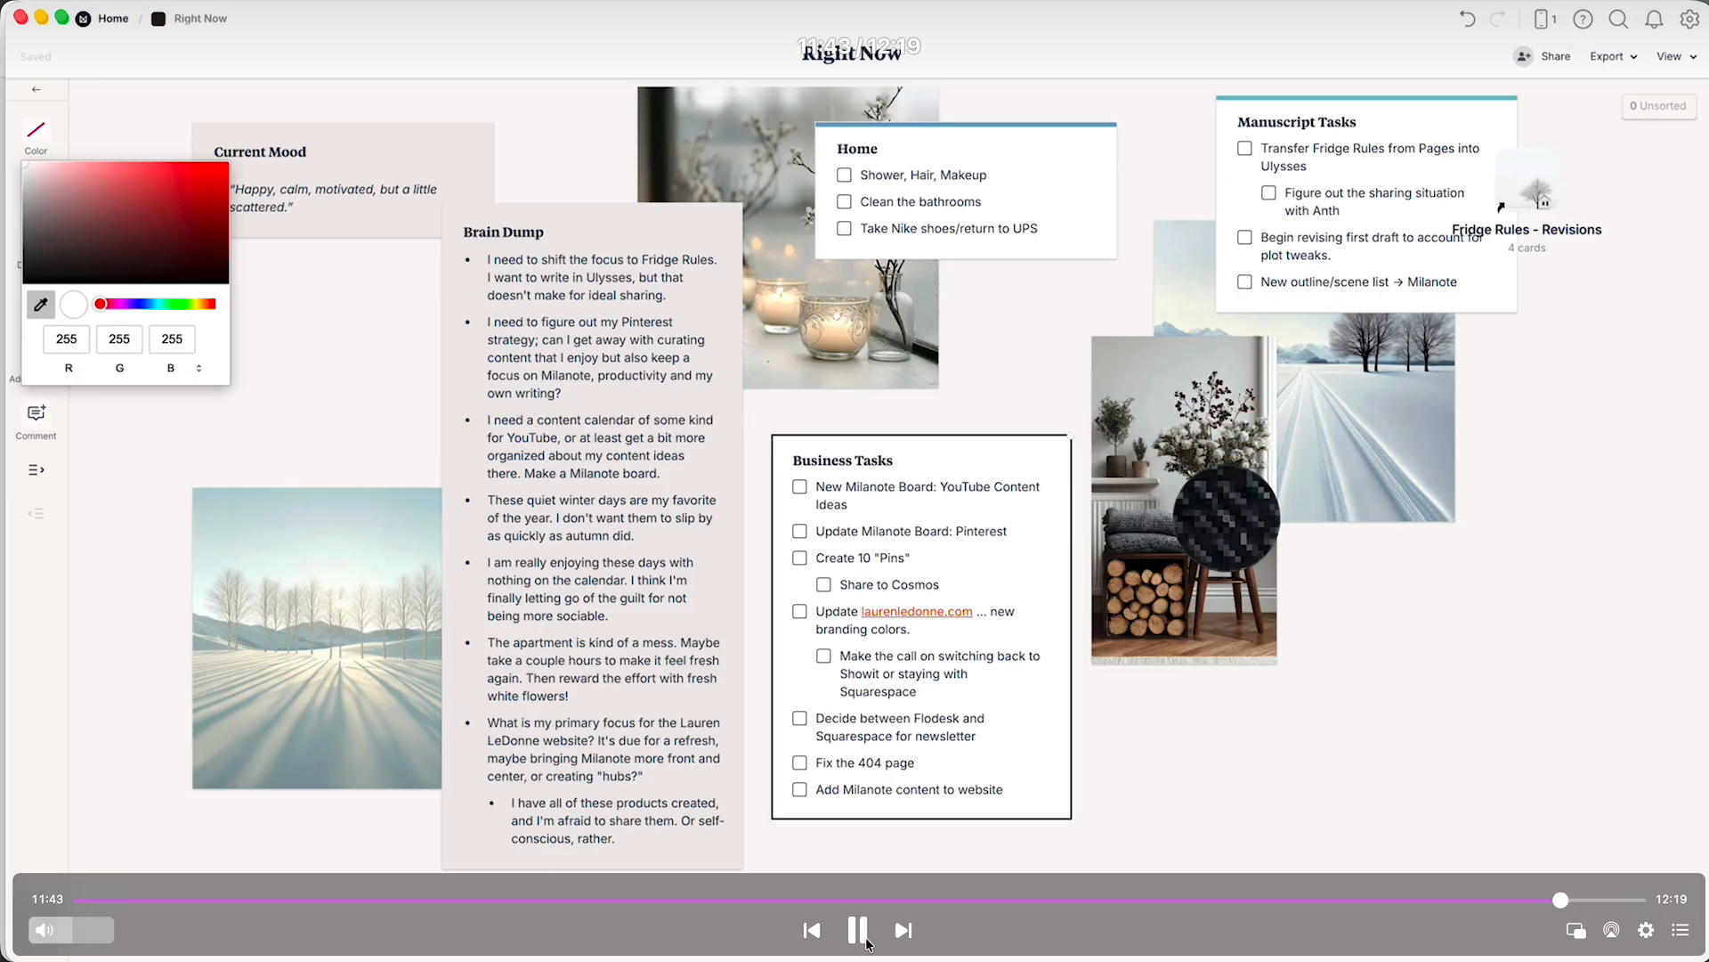
left_click(867, 940)
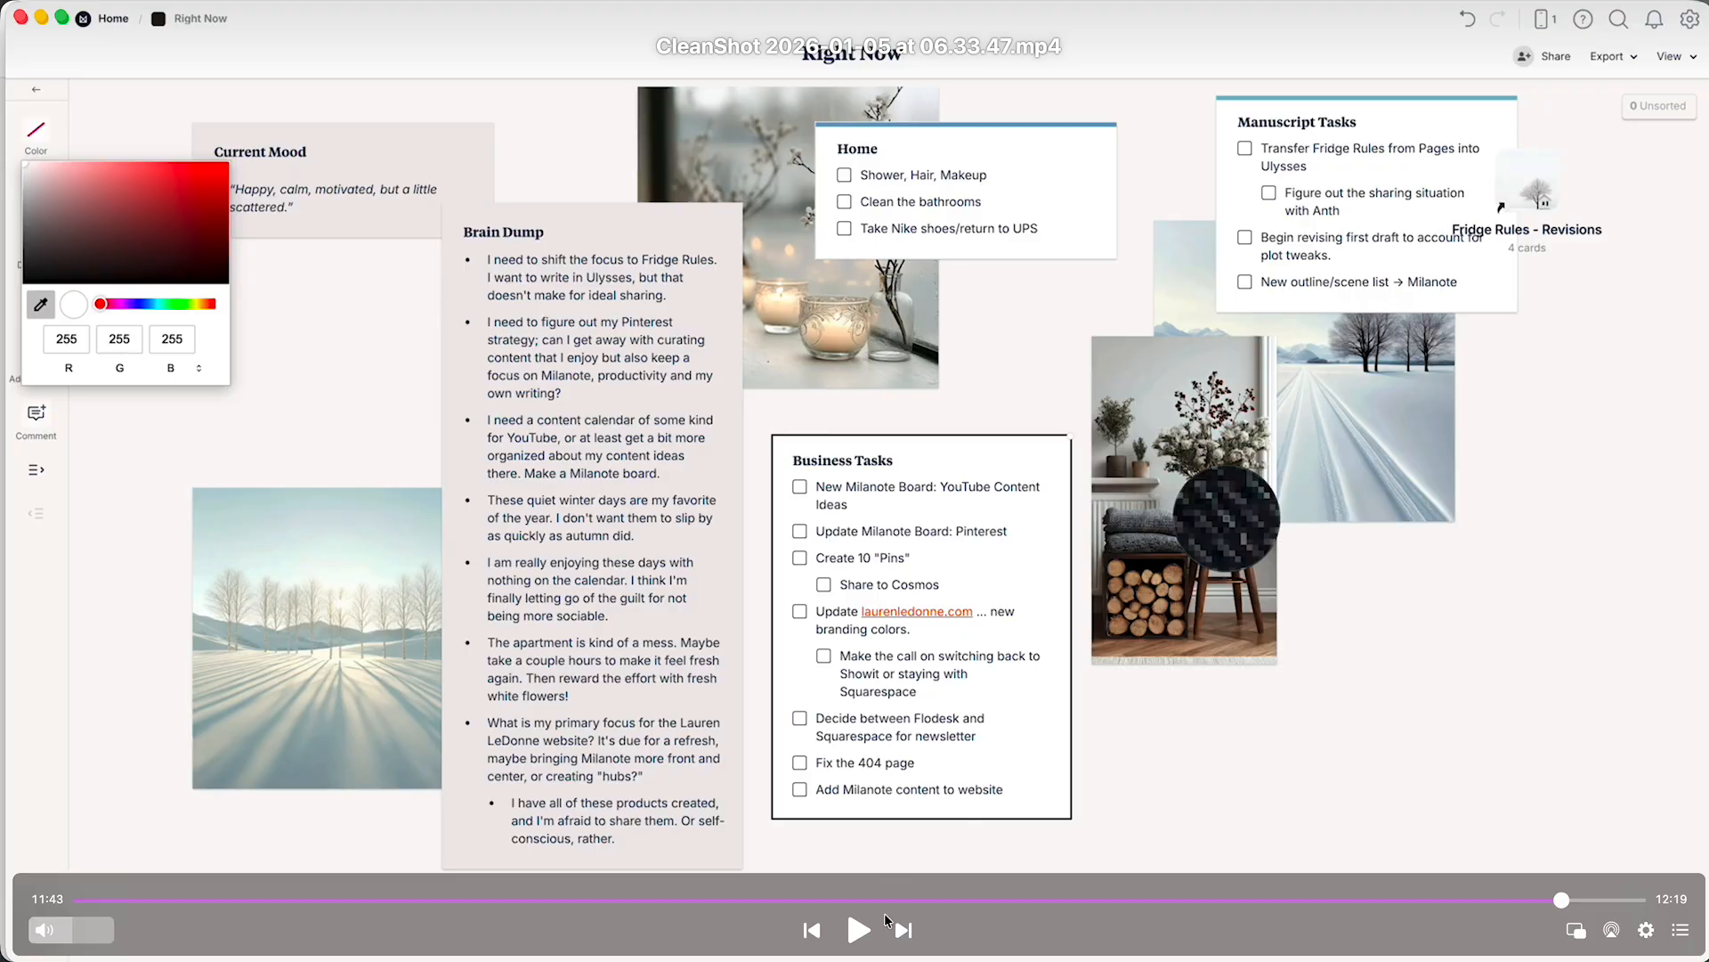
left_click(865, 933)
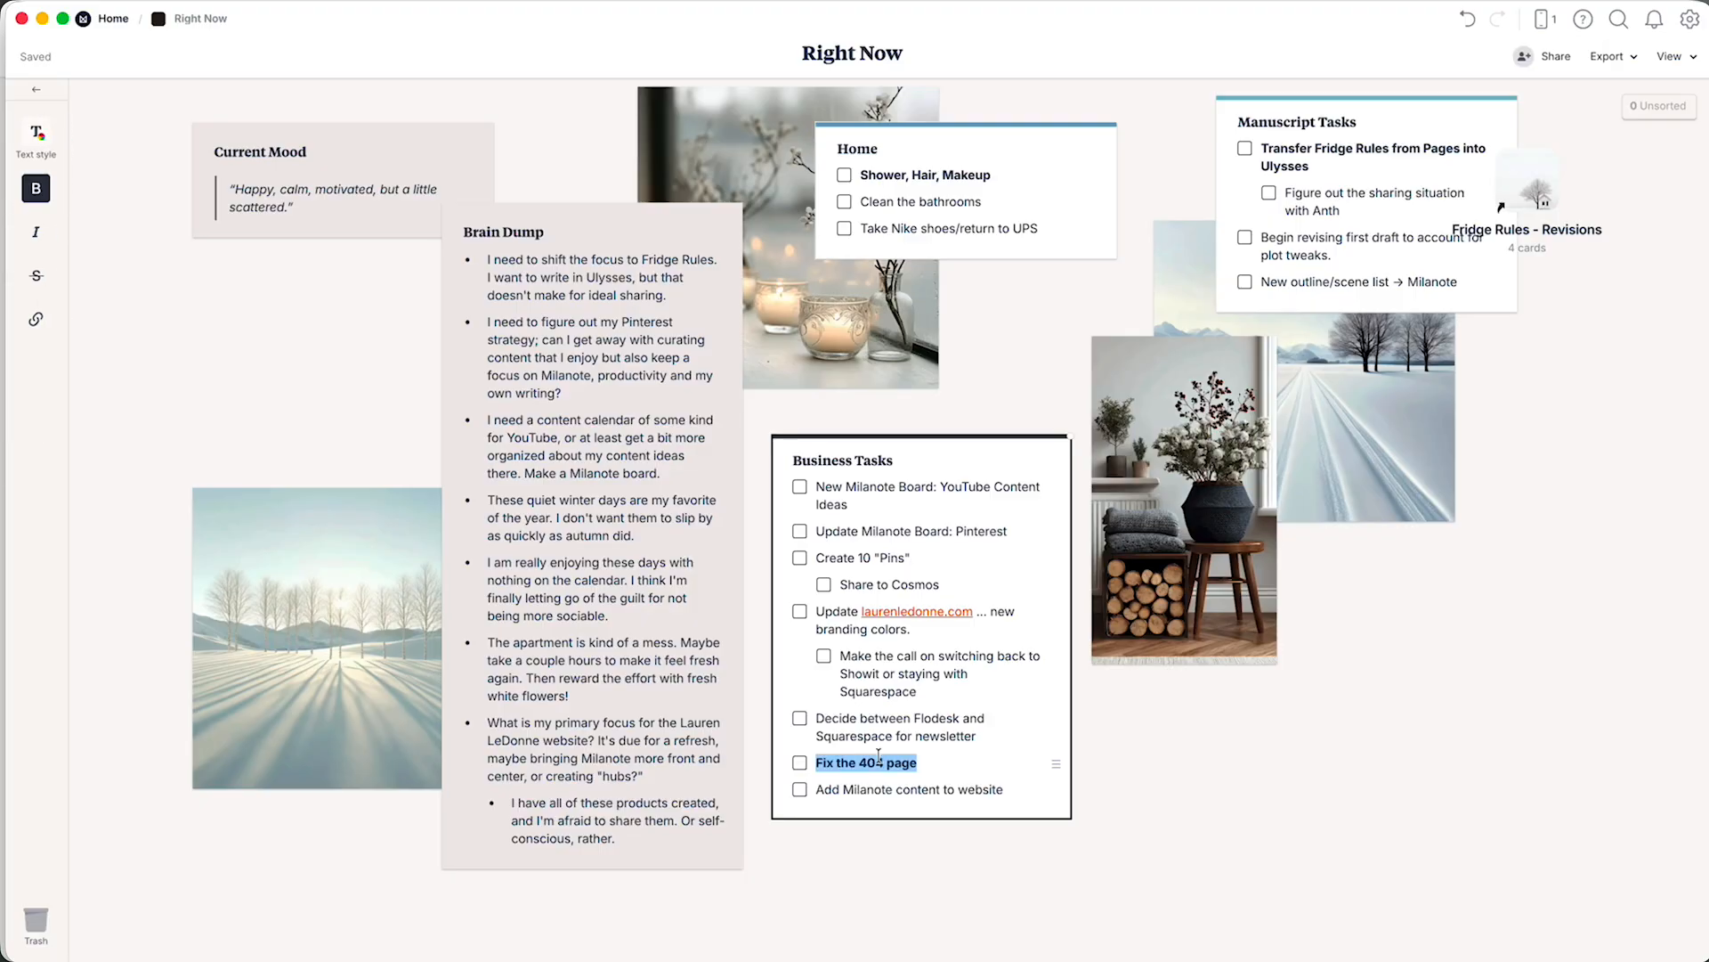
Leave the Business Tasks list and add a note in the empty area beginning "(done for now .. I'll revisit throughout the day".
left_click(1580, 403)
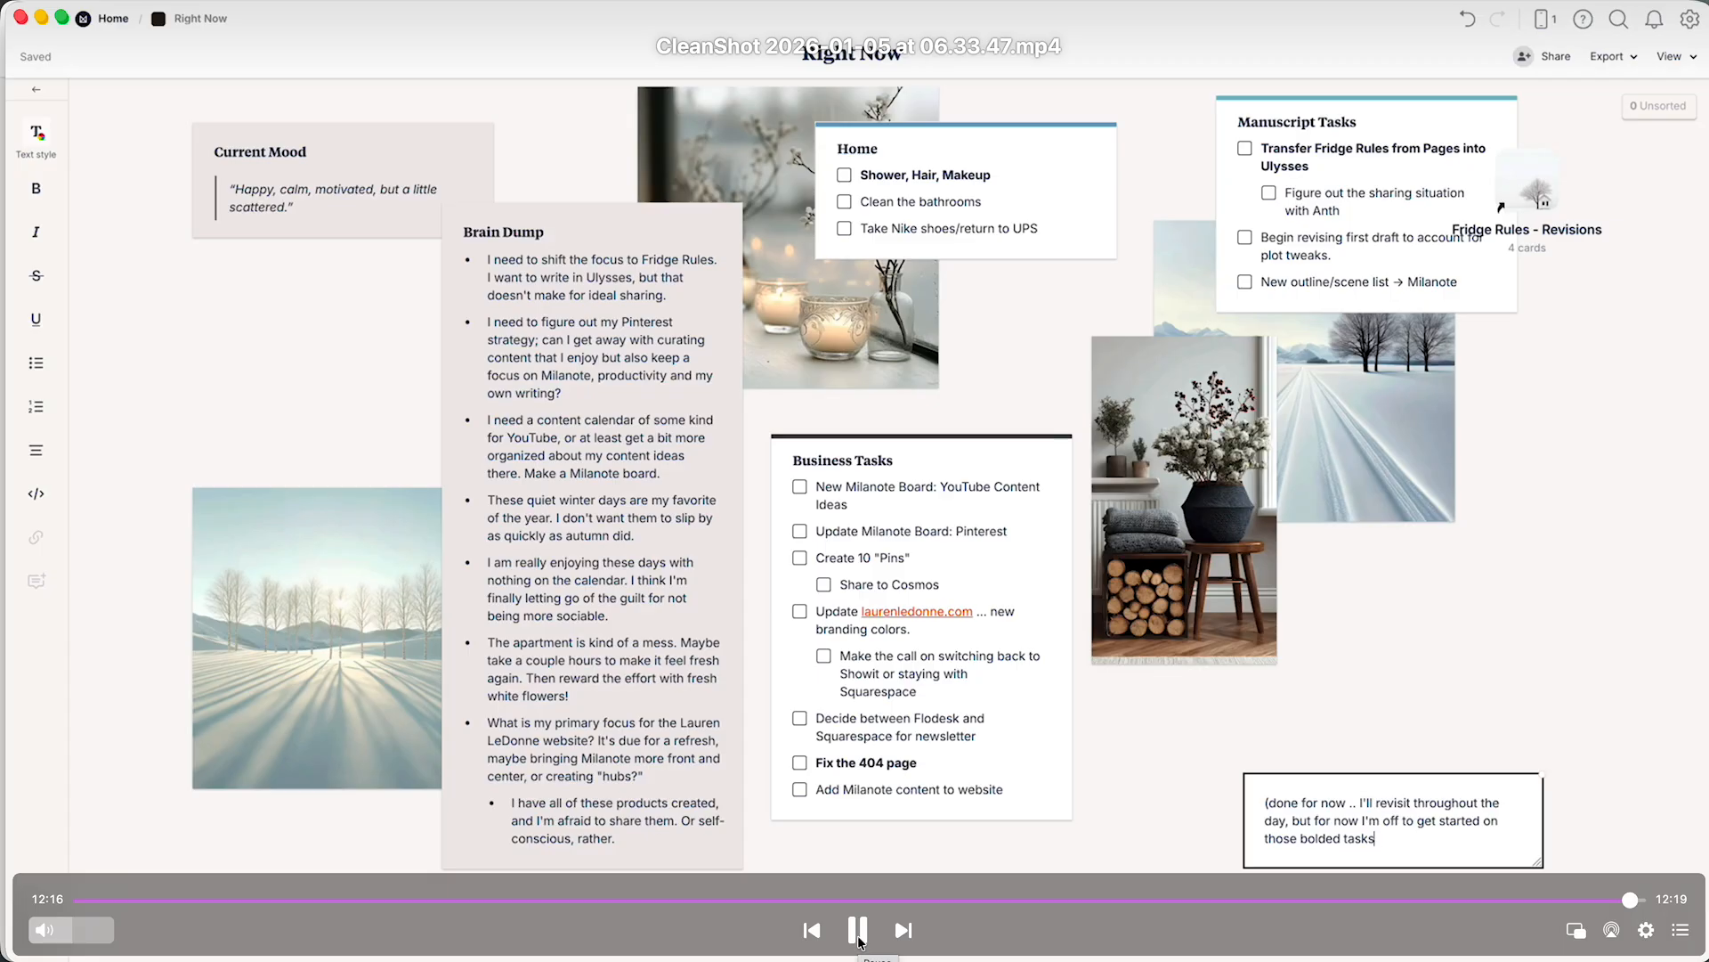
left_click(859, 935)
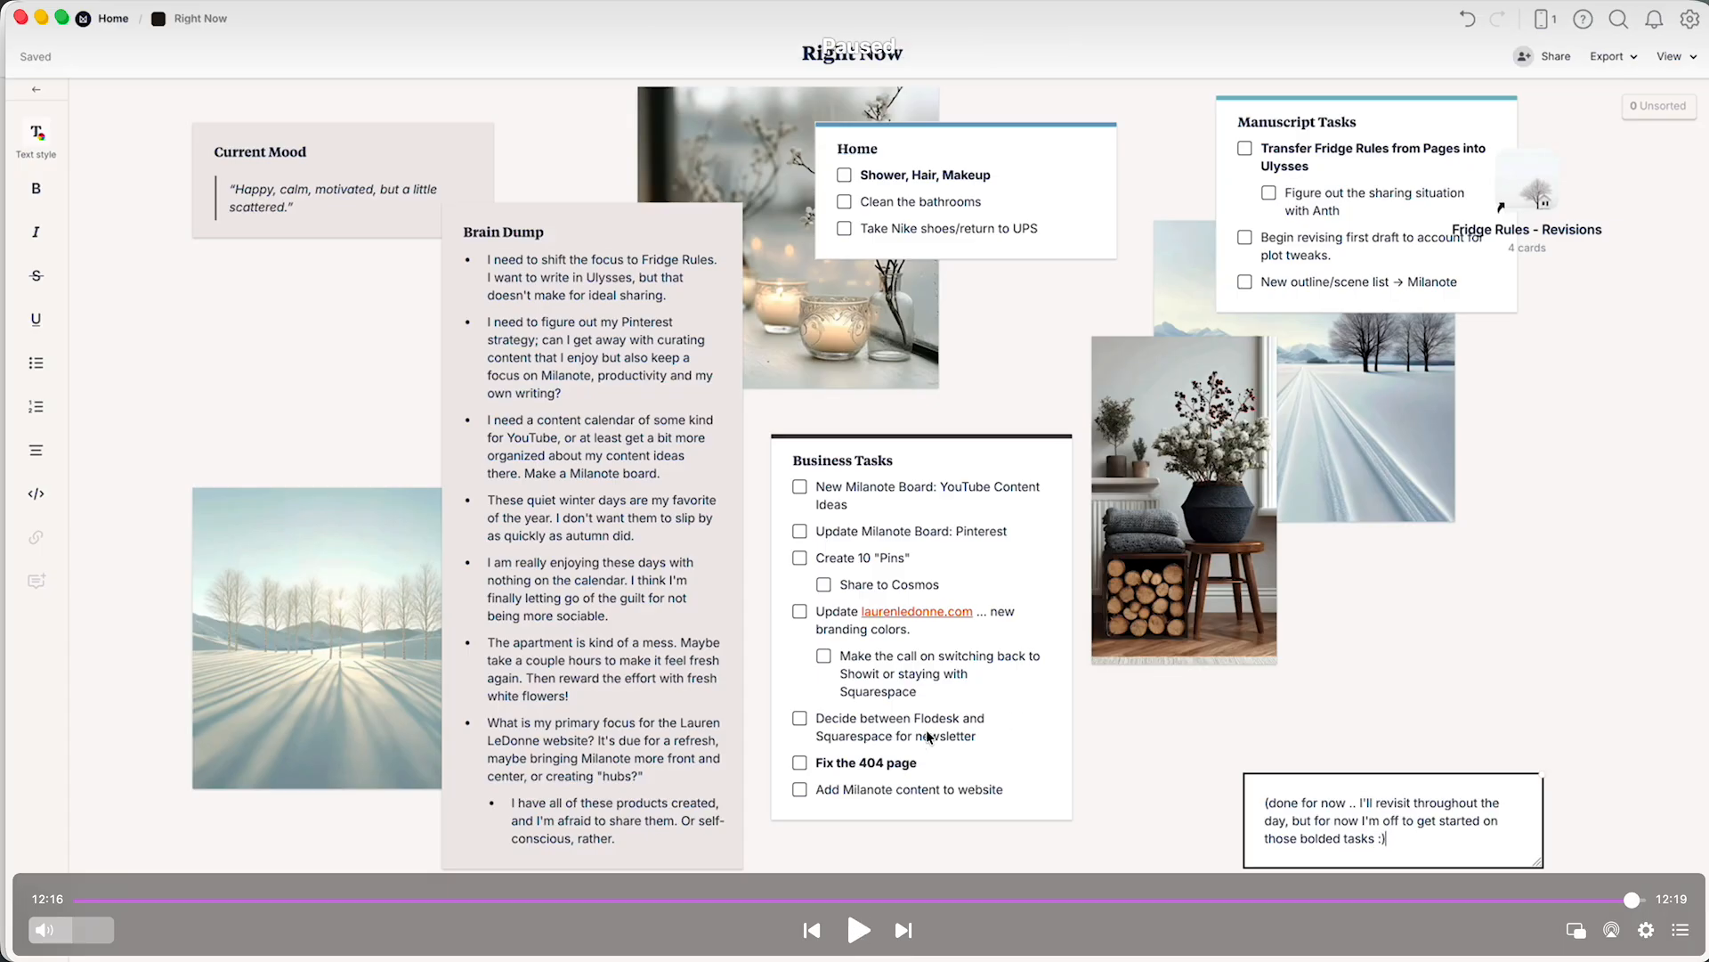